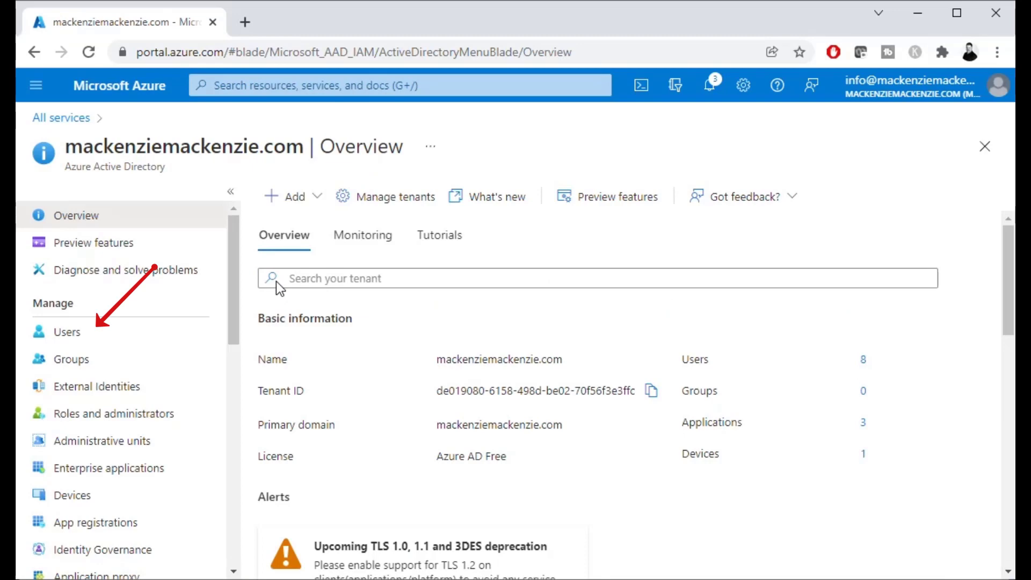
Step: Start a new user in the directory's Users list, choosing to invite a guest user
left_click(49, 340)
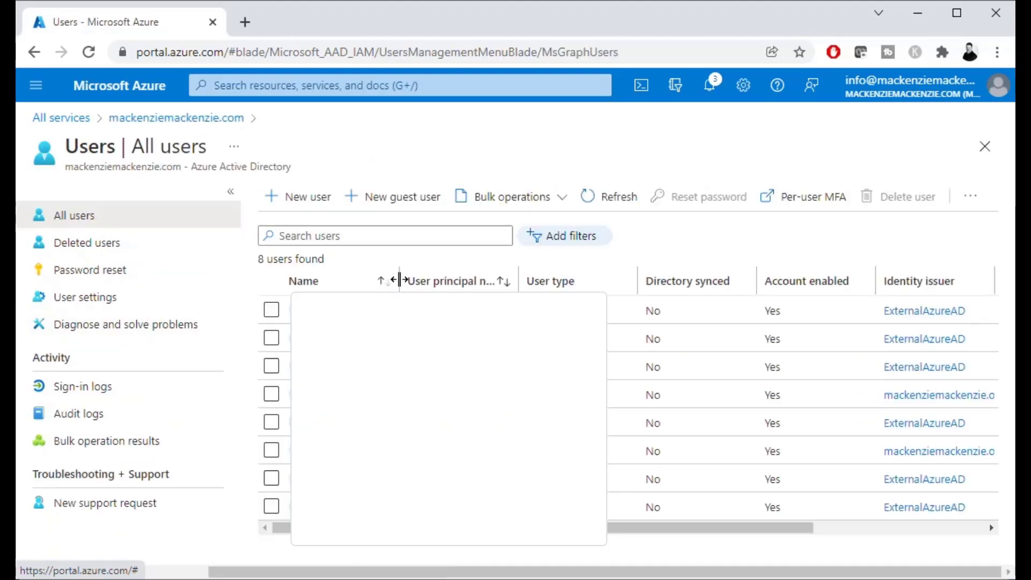
left_click(299, 203)
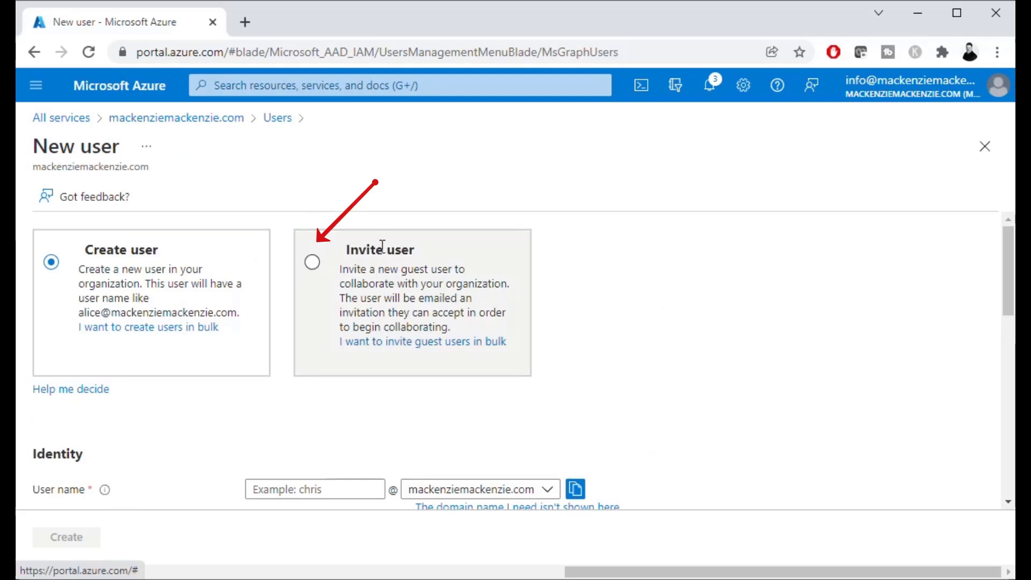
left_click(313, 264)
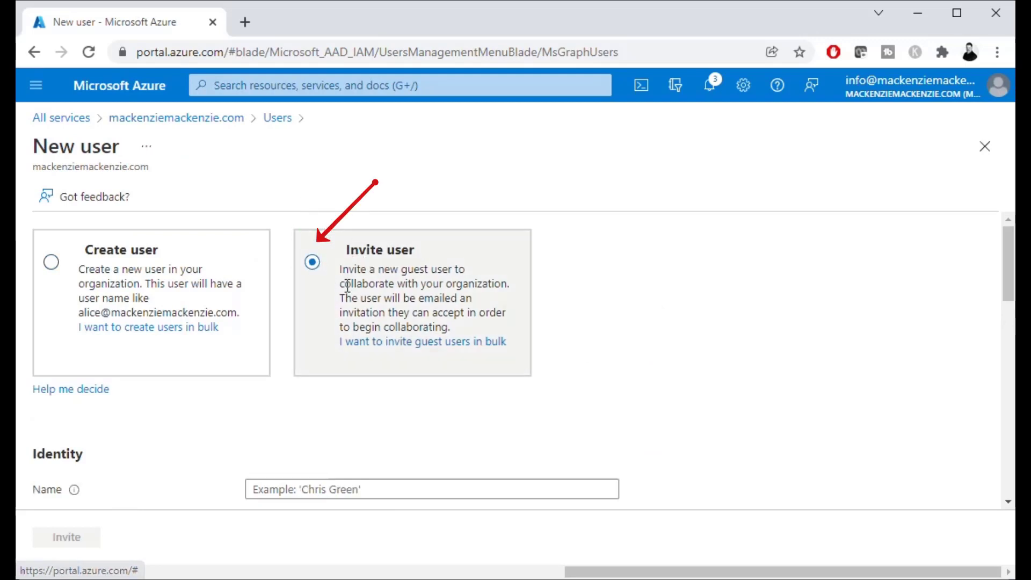
scroll(595, 365, "down", 3)
Step: Enter the guest's display name, e-mail address and first name, correcting the first name's capitalisation
left_click(404, 318)
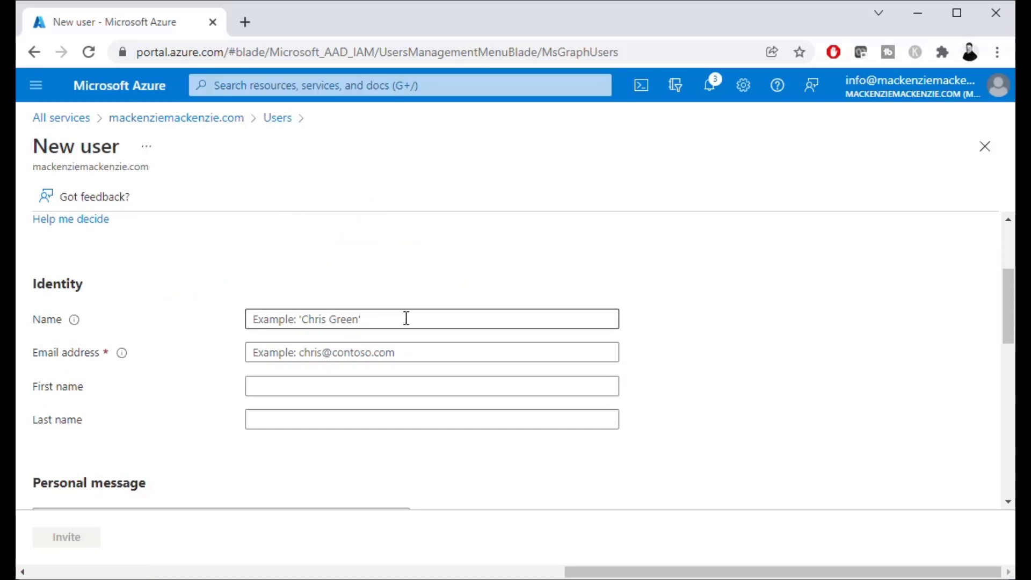
key("Tab")
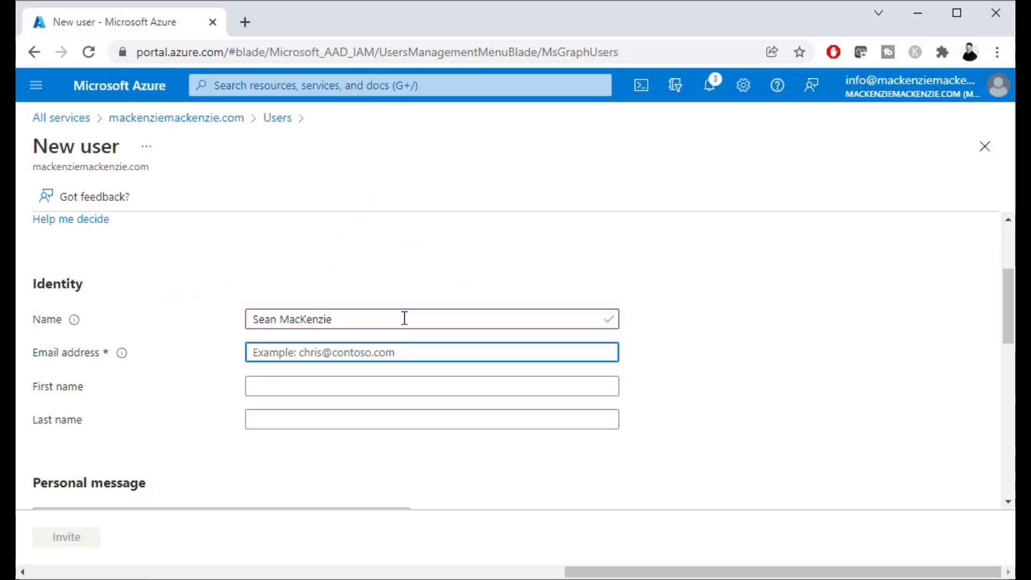
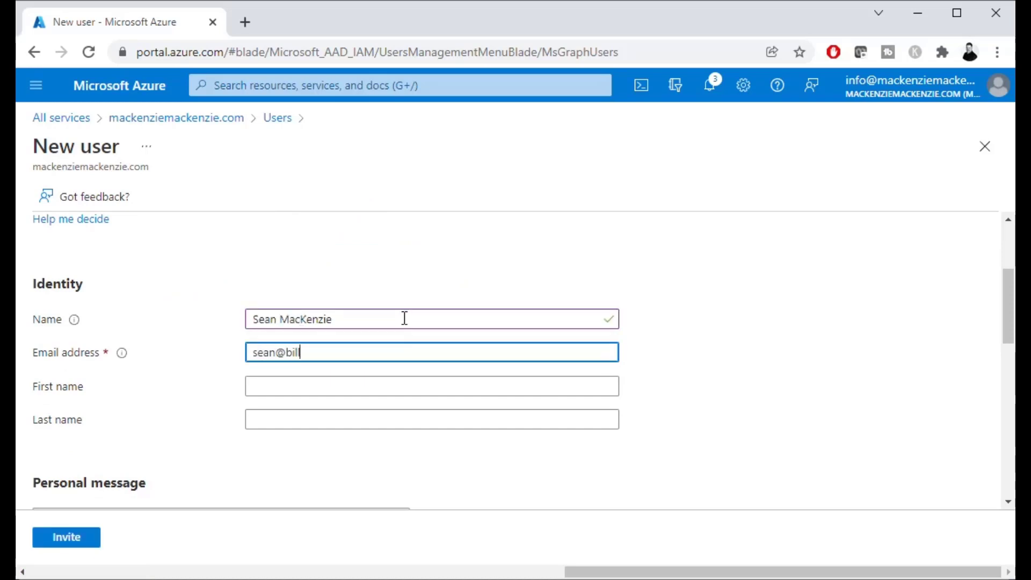
key("Tab")
type("SEan")
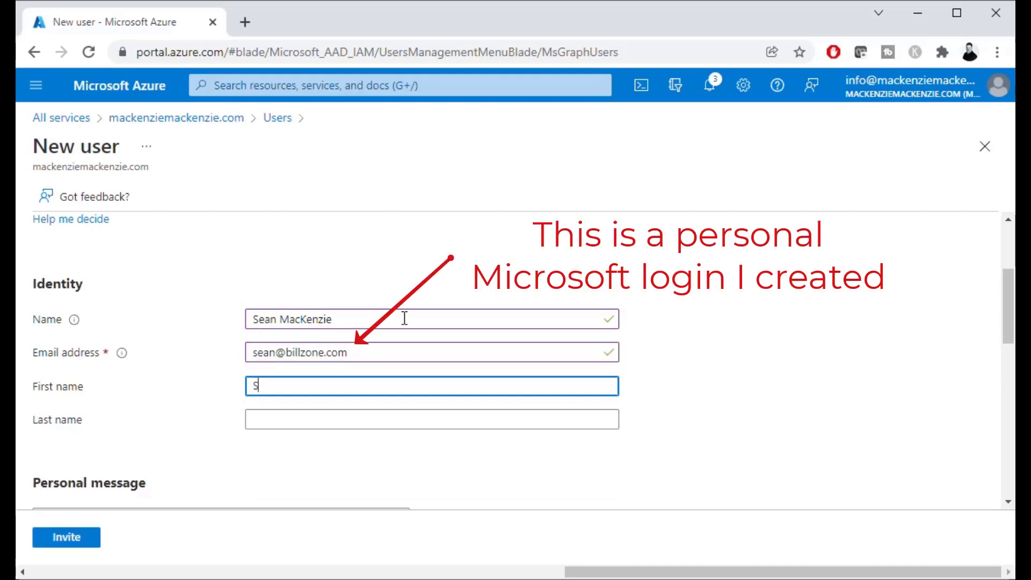
key("Tab")
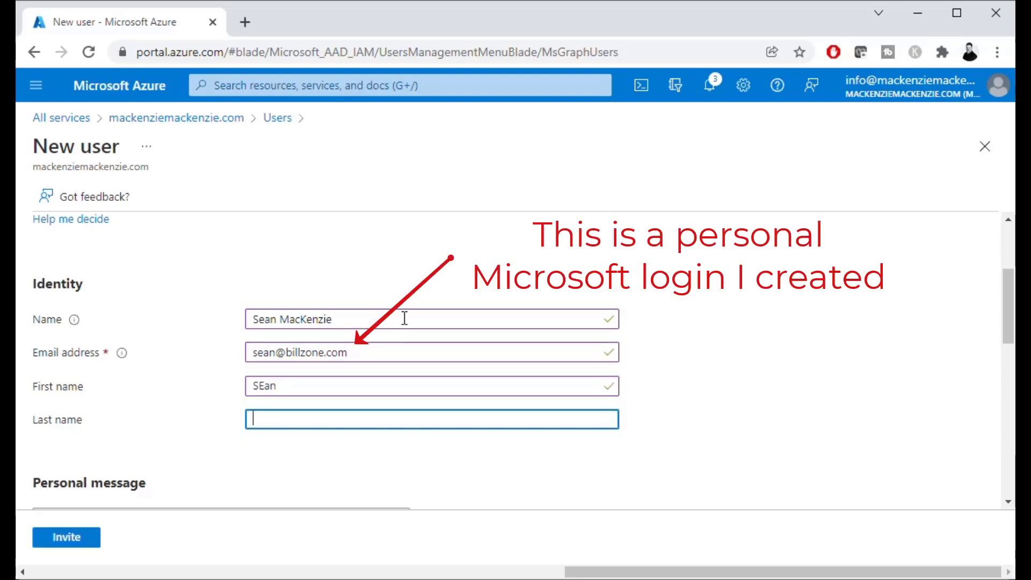
key("shift+Tab")
type("Sean")
key("Tab")
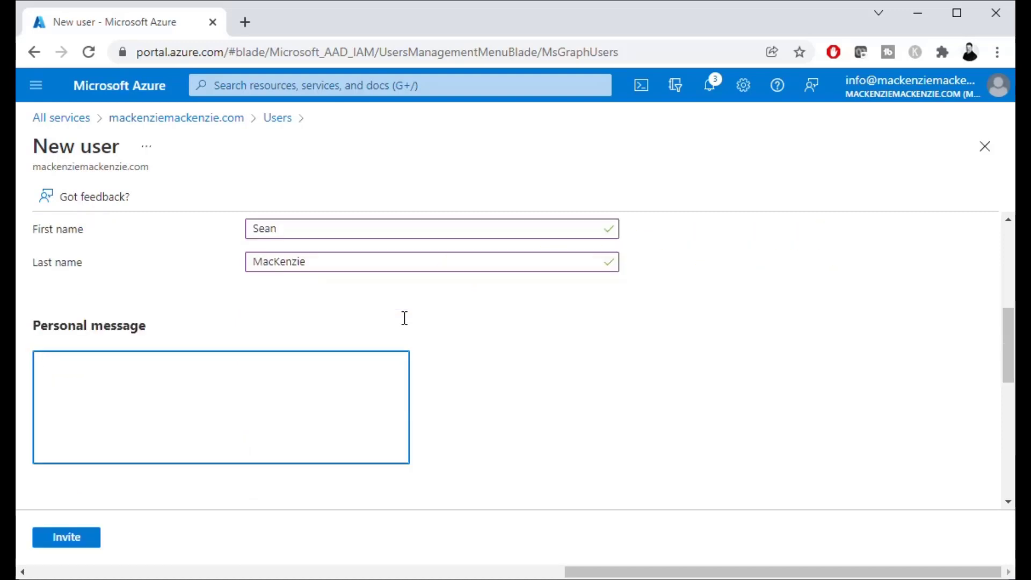
Step: Review the rest of the New user form, keeping Block sign in at No, and send the invitation
scroll(502, 381, "up", 3)
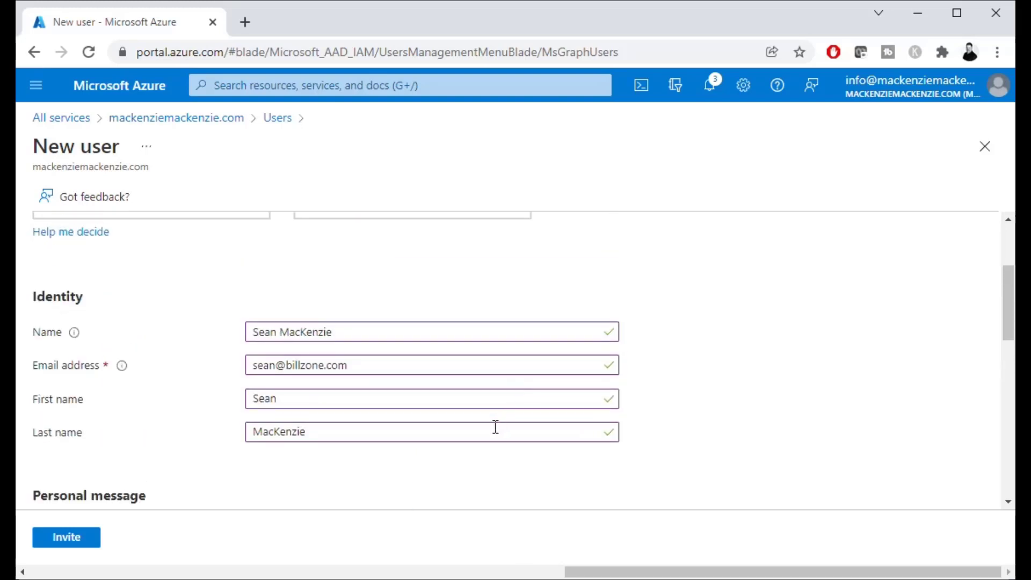
scroll(495, 427, "down", 2)
scroll(496, 427, "down", 5)
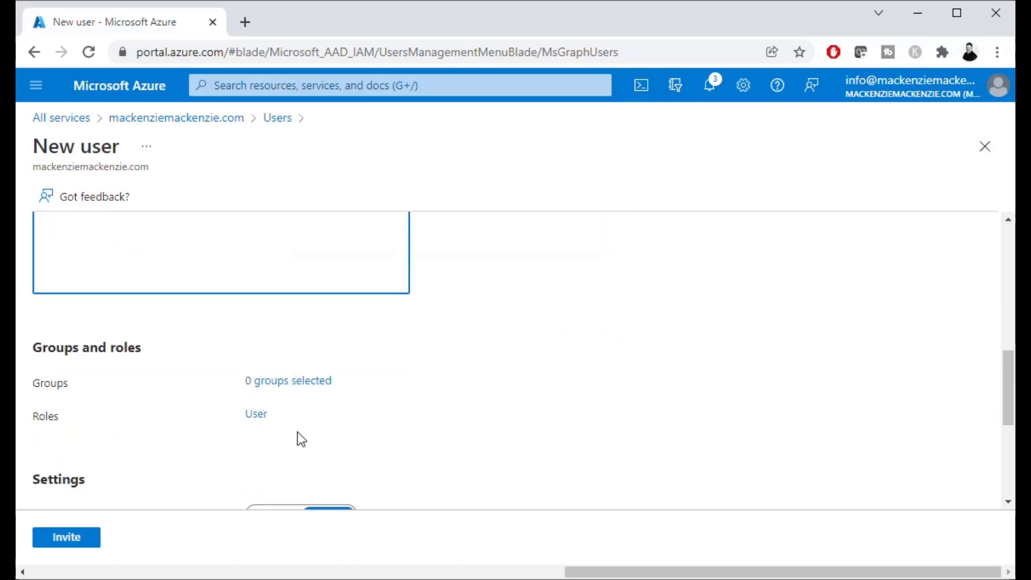
scroll(458, 419, "down", 5)
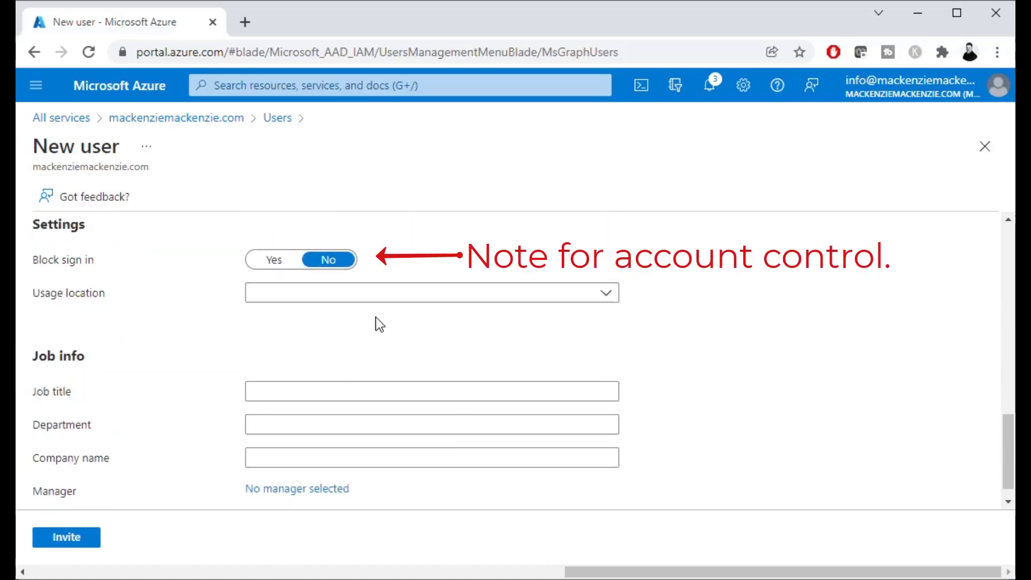
scroll(428, 404, "down", 1)
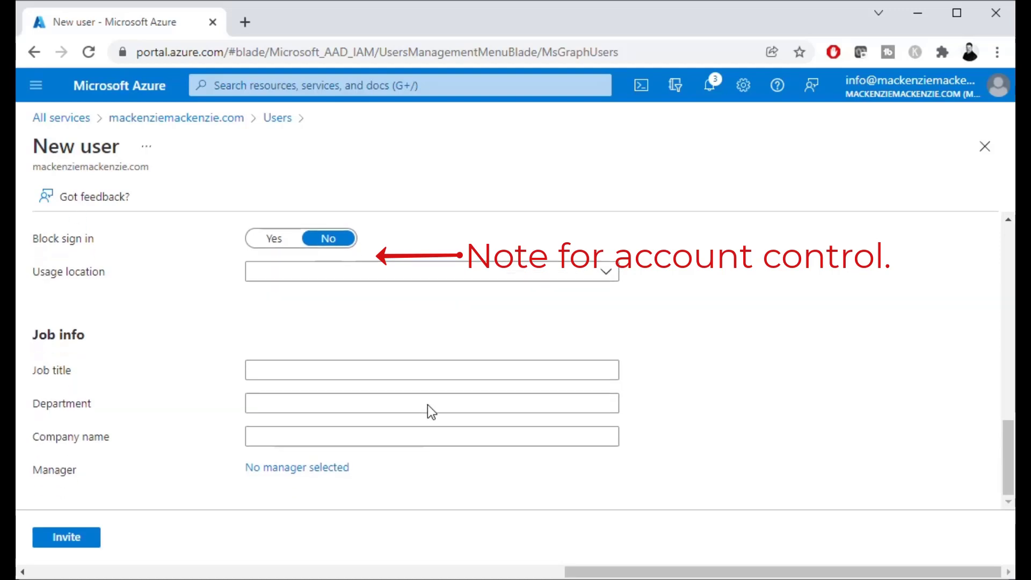
left_click(67, 541)
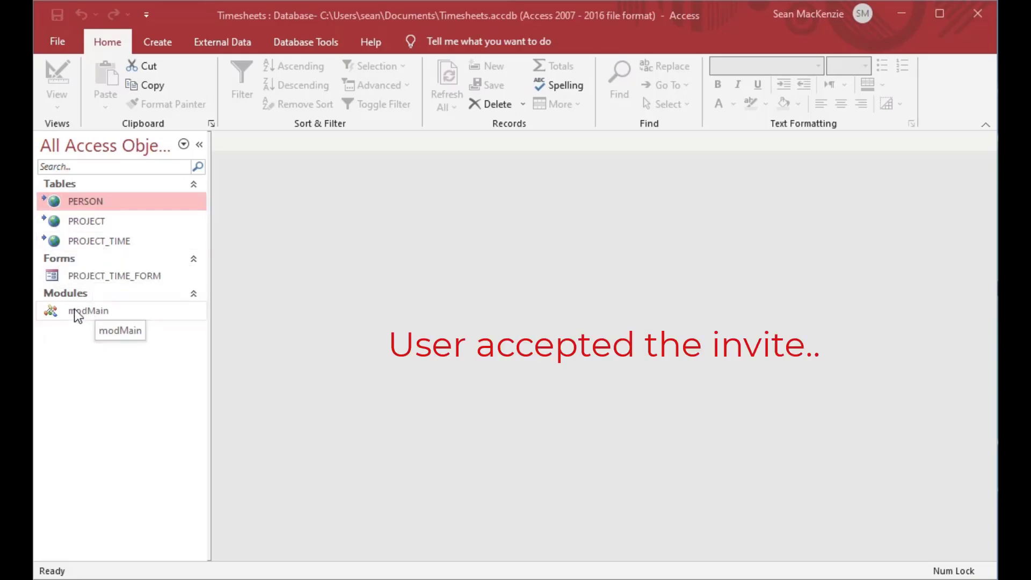
Step: Open modMain in the VBA editor and examine the TransferDatabase call, ODBC Driver 17, user id and masked password
double_click(56, 311)
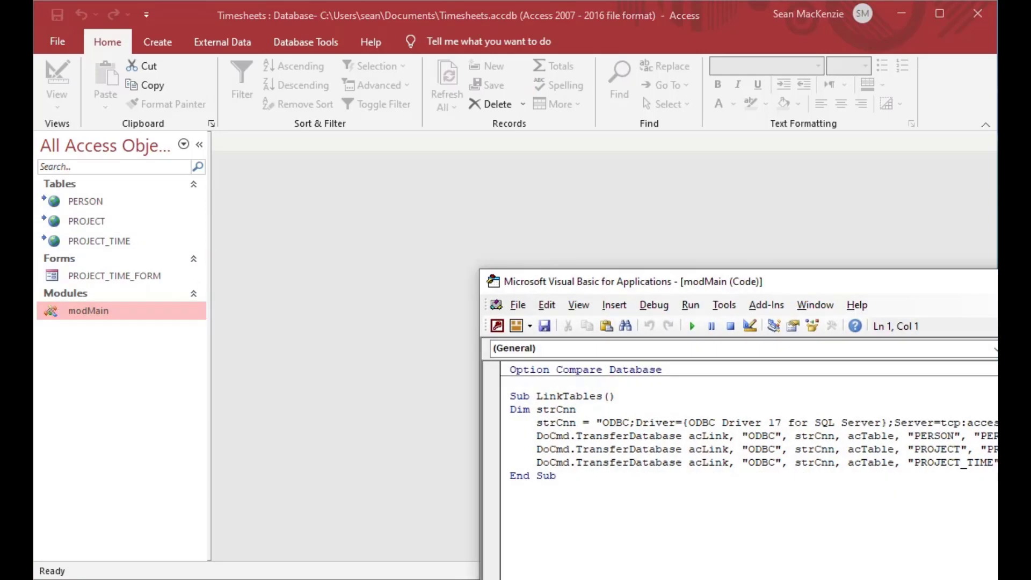
left_click_drag(993, 279, 759, 32)
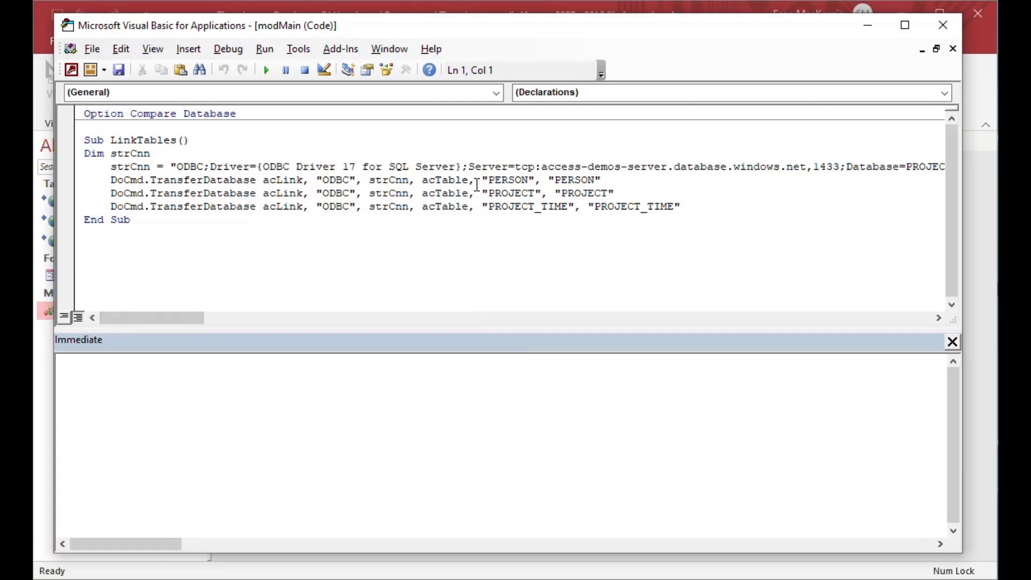
left_click_drag(149, 180, 258, 183)
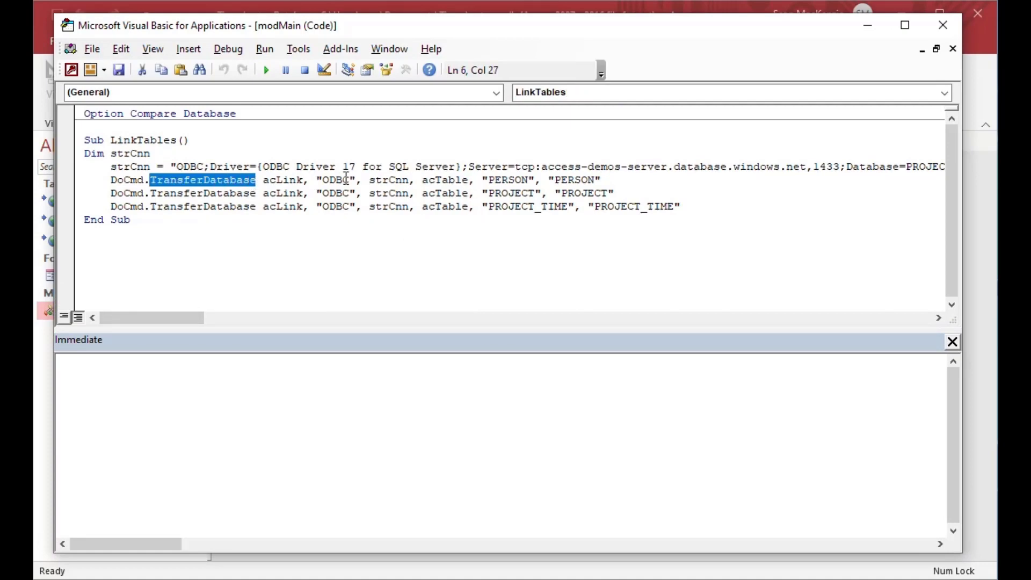
left_click_drag(344, 166, 356, 164)
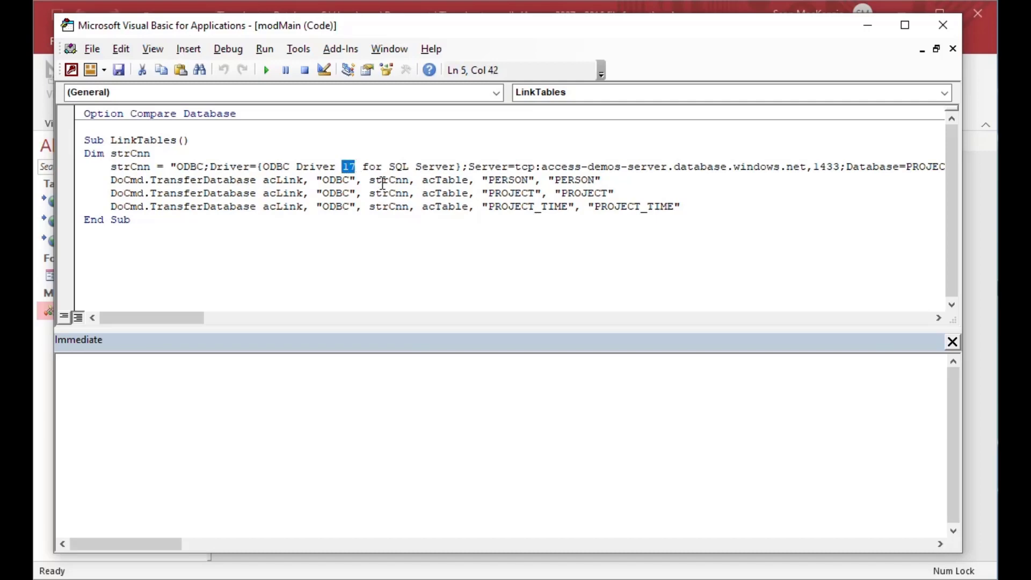
left_click_drag(152, 317, 246, 315)
double_click(316, 163)
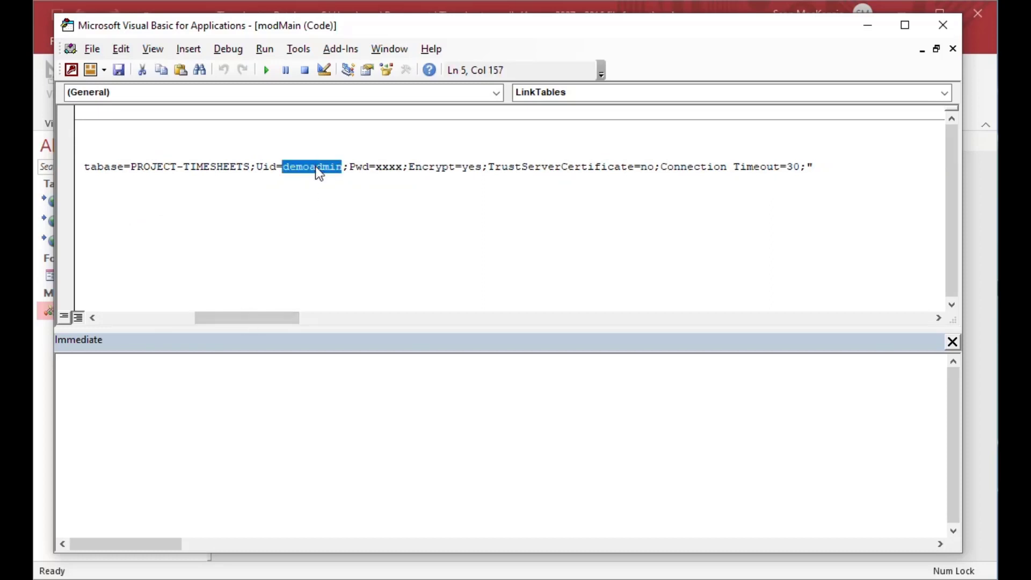
left_click(397, 163)
double_click(396, 164)
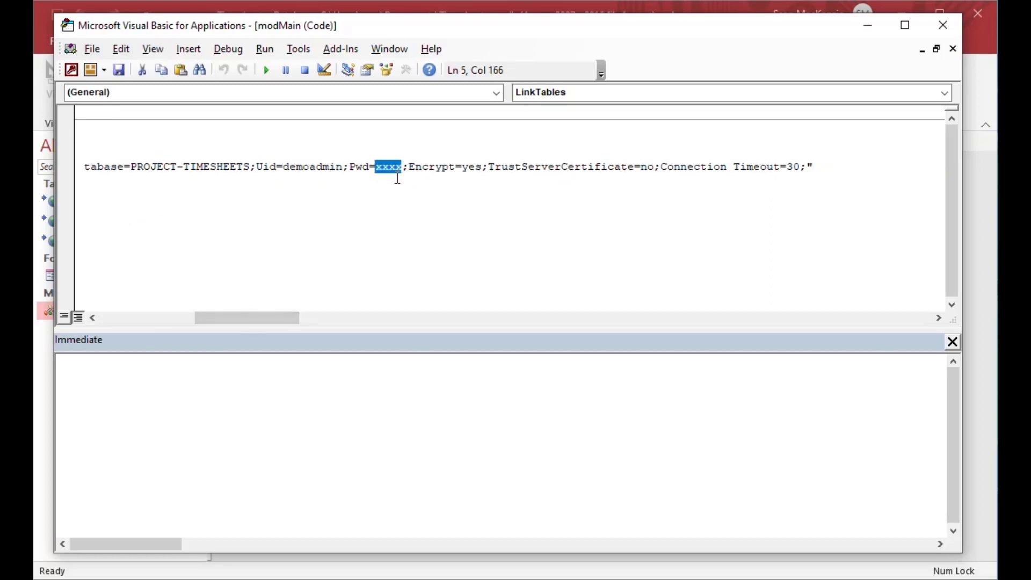
left_click_drag(280, 321, 176, 318)
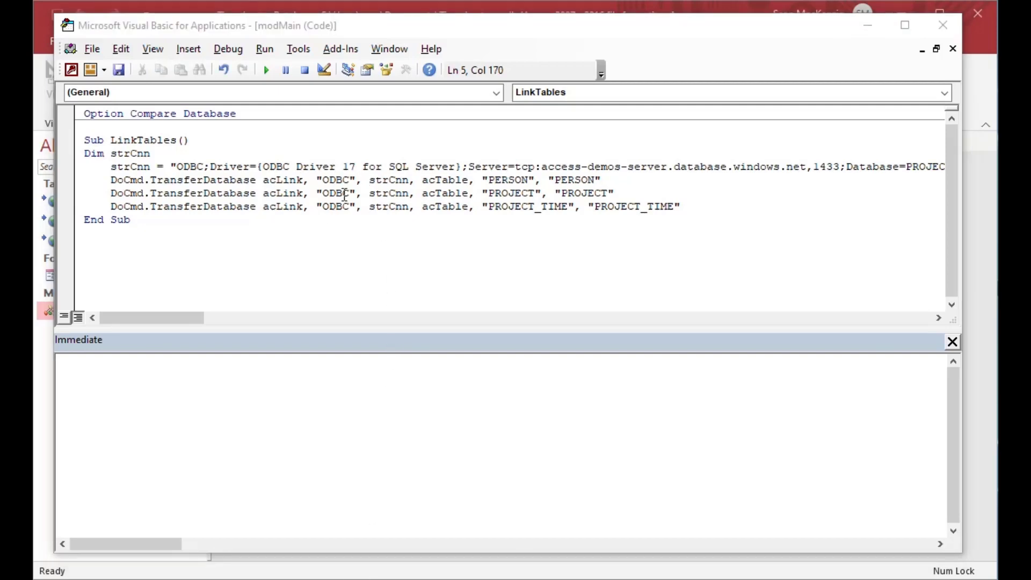
double_click(516, 179)
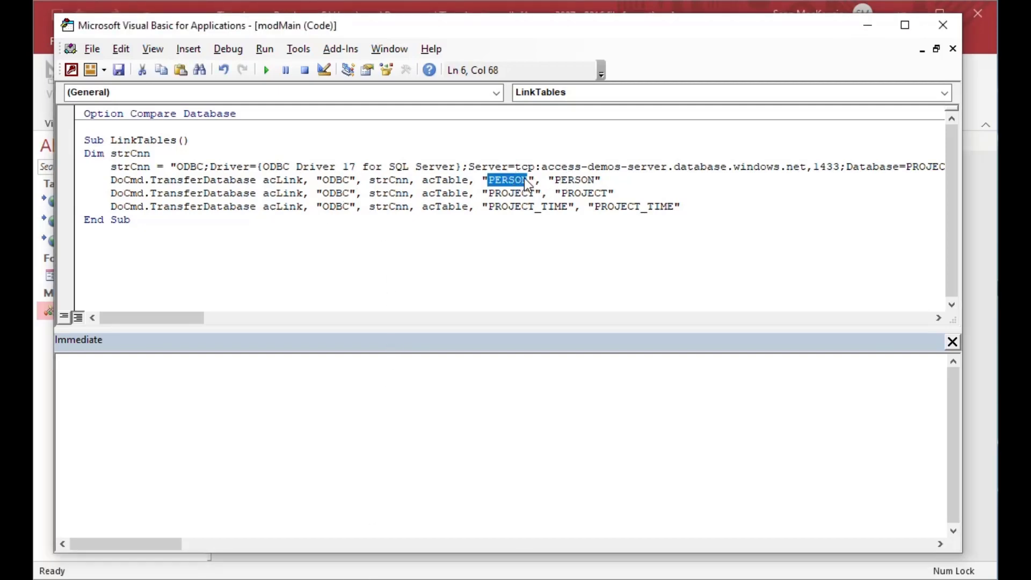
double_click(570, 180)
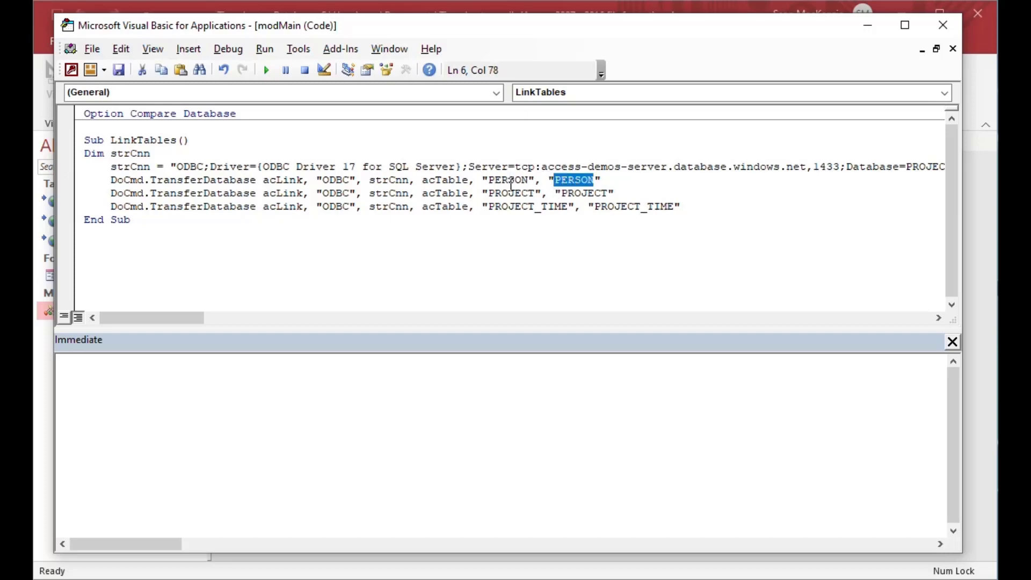
left_click_drag(460, 25, 539, 31)
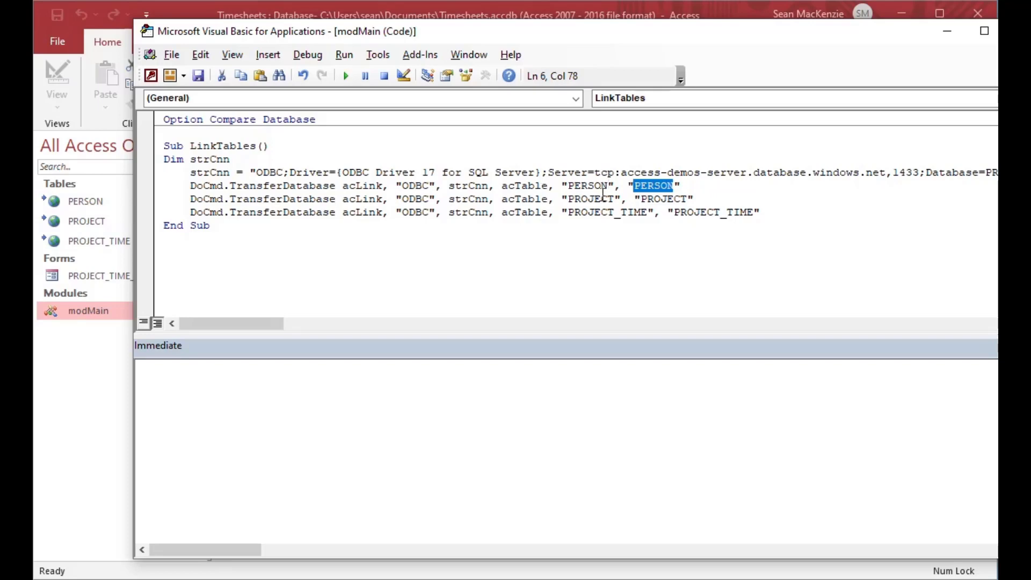
double_click(603, 199)
double_click(654, 202)
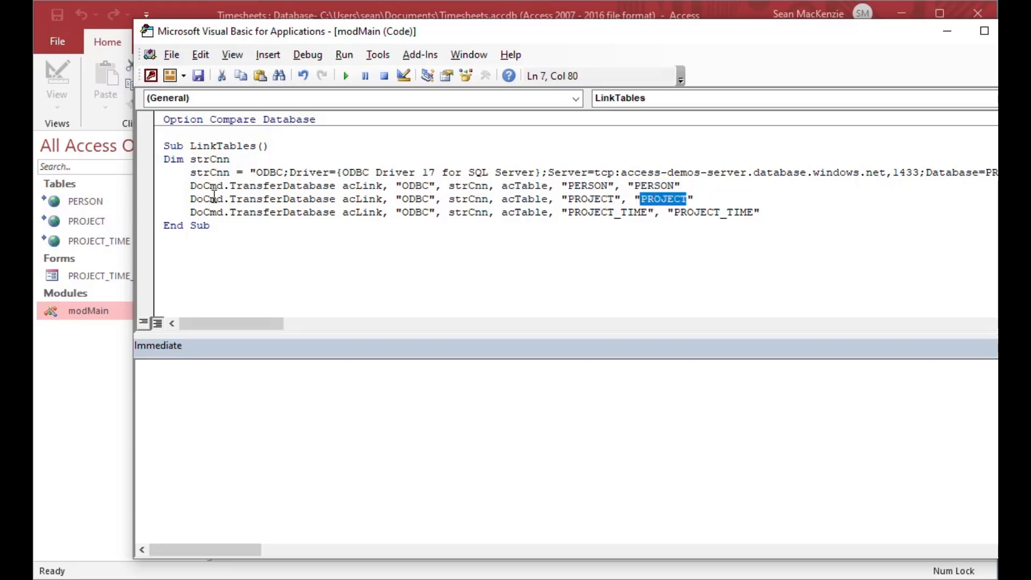
mouse_move(92, 229)
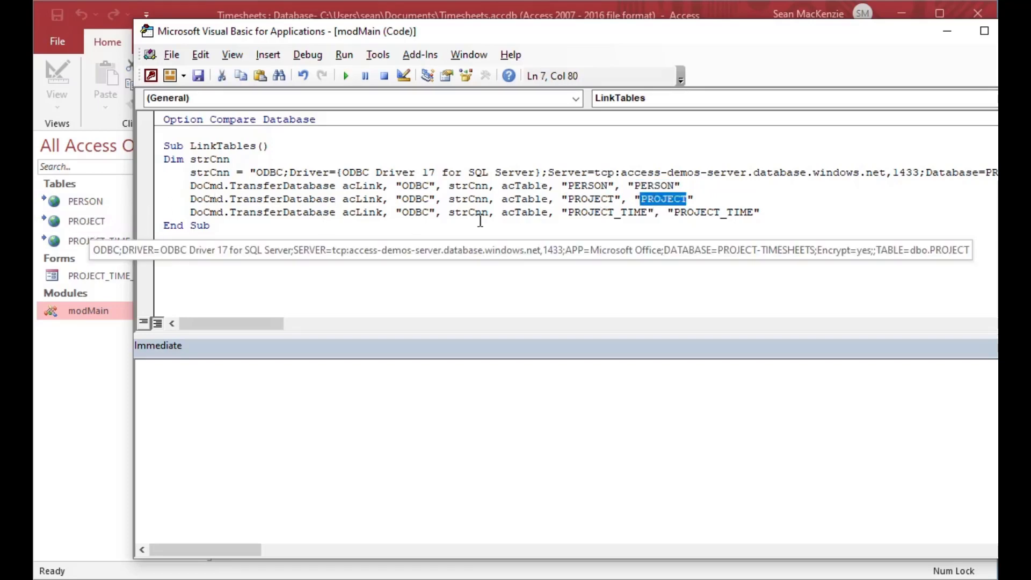
double_click(618, 213)
double_click(718, 213)
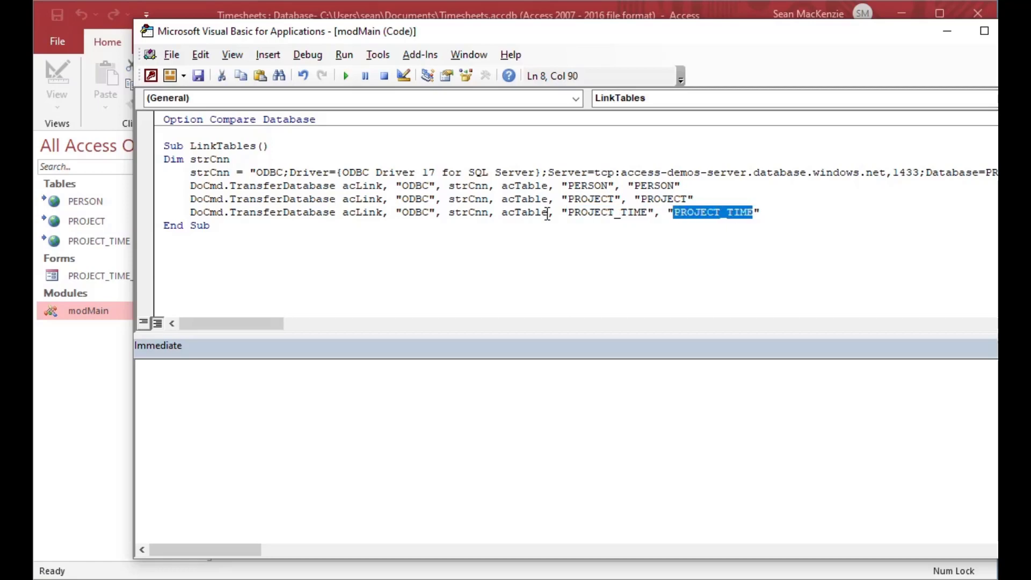
mouse_move(69, 247)
left_click(313, 161)
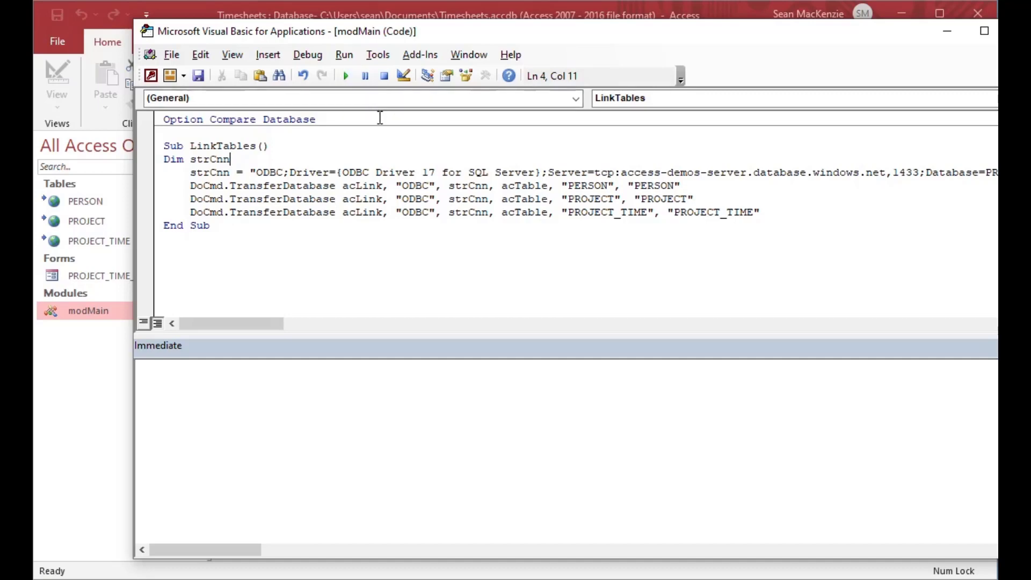
Step: Delete the PERSON and PROJECT linked tables from the database
left_click(948, 35)
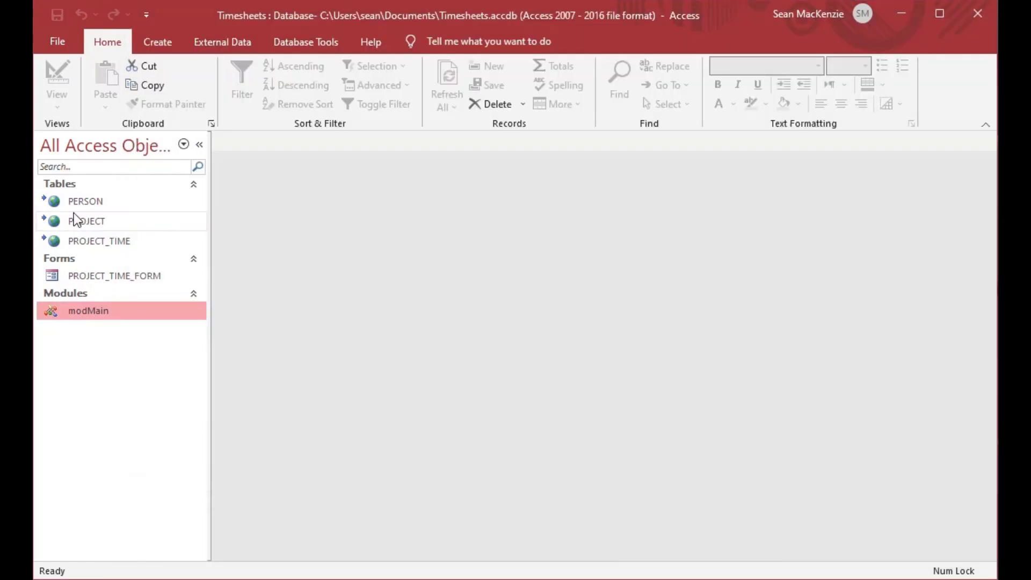
left_click(56, 209)
key("Delete")
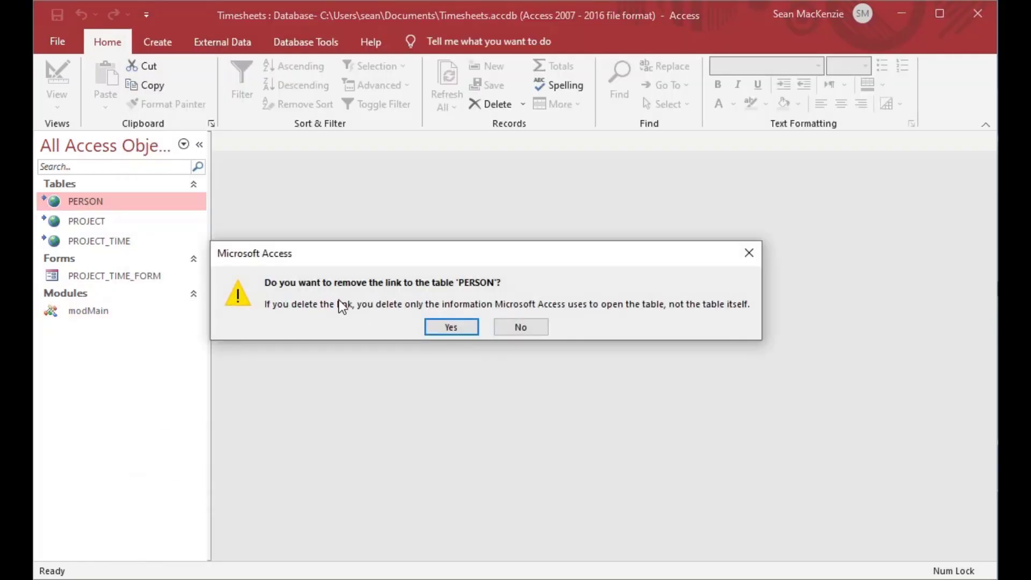
left_click(453, 329)
right_click(93, 204)
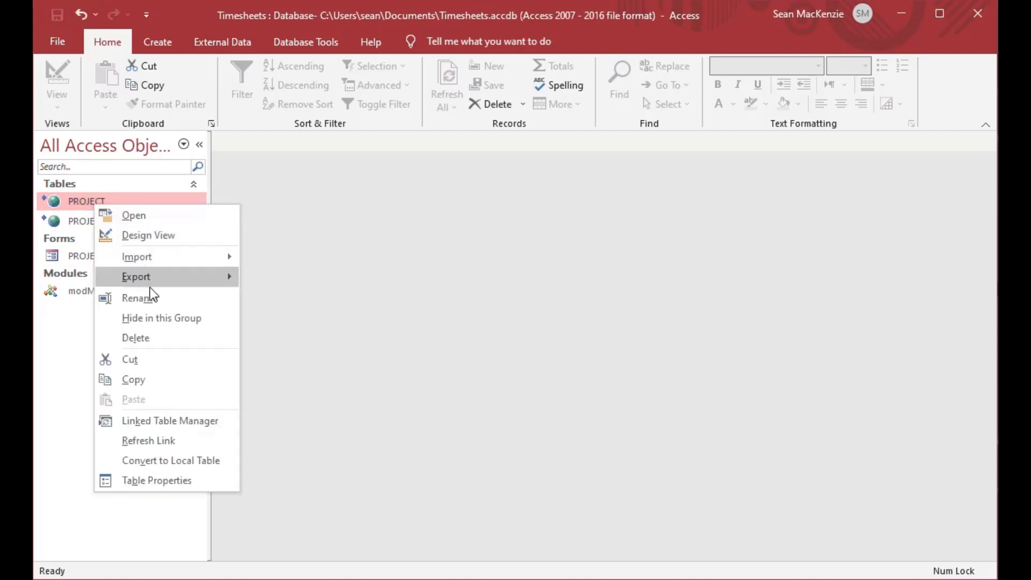
left_click(153, 338)
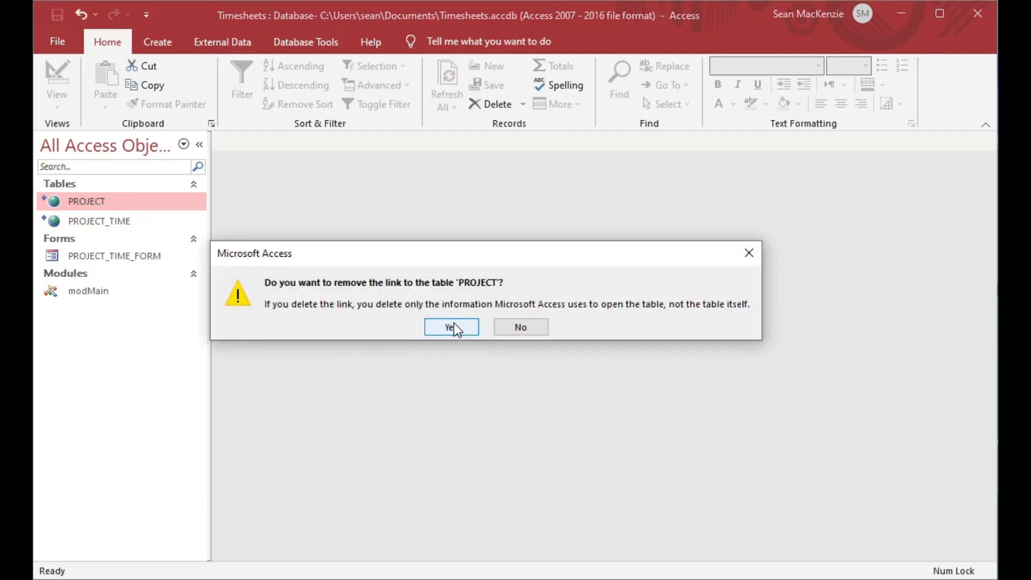
left_click(453, 326)
Step: Delete the PROJECT_TIME linked table and bring back the modMain code with Alt+F11
right_click(87, 199)
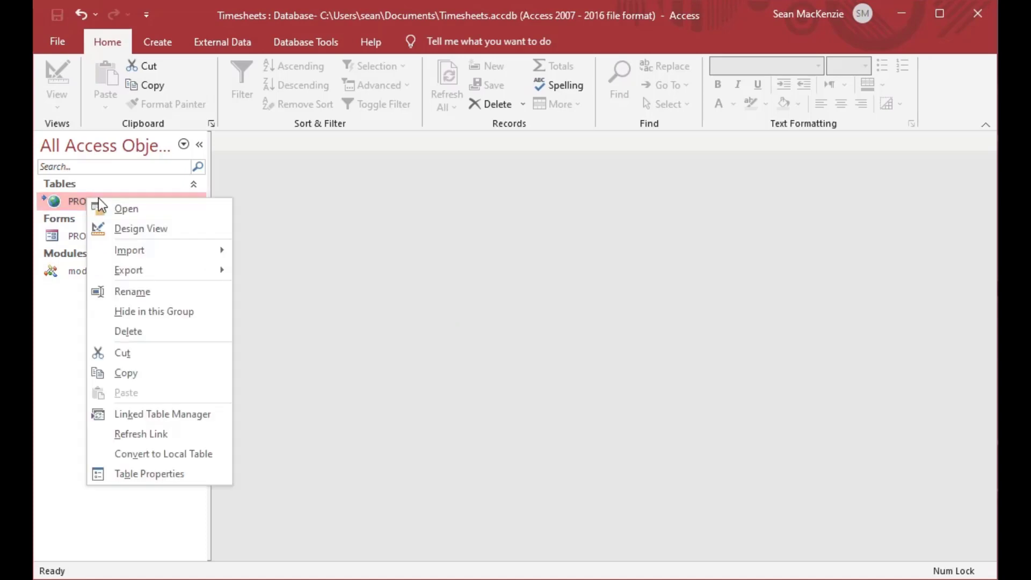
left_click(144, 329)
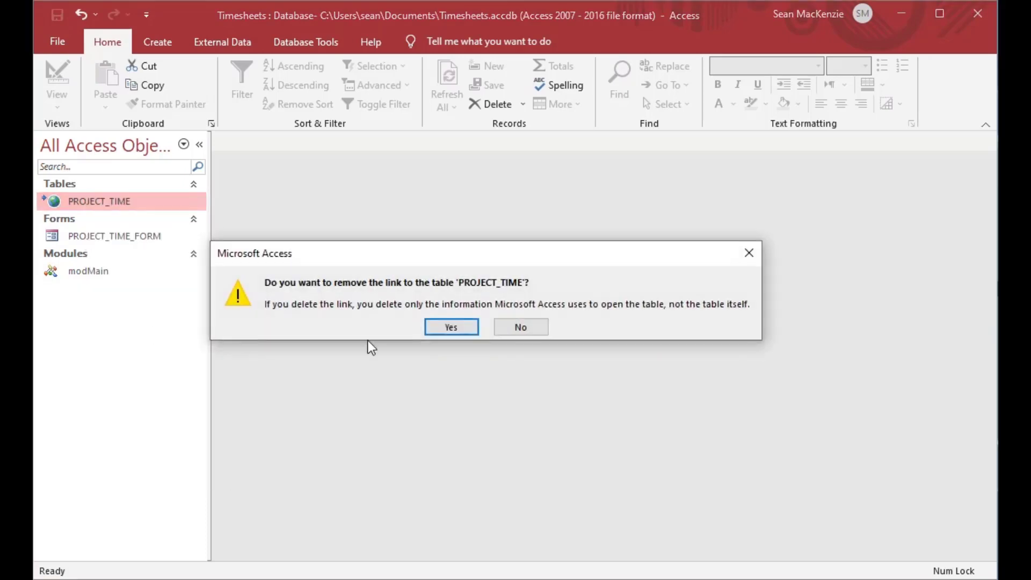
left_click(459, 329)
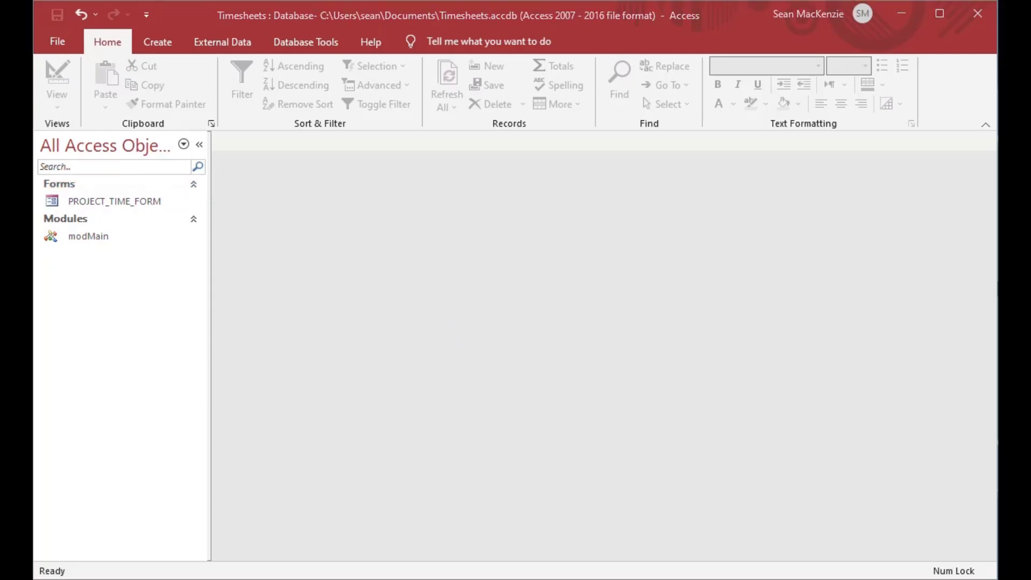
key("alt+F11")
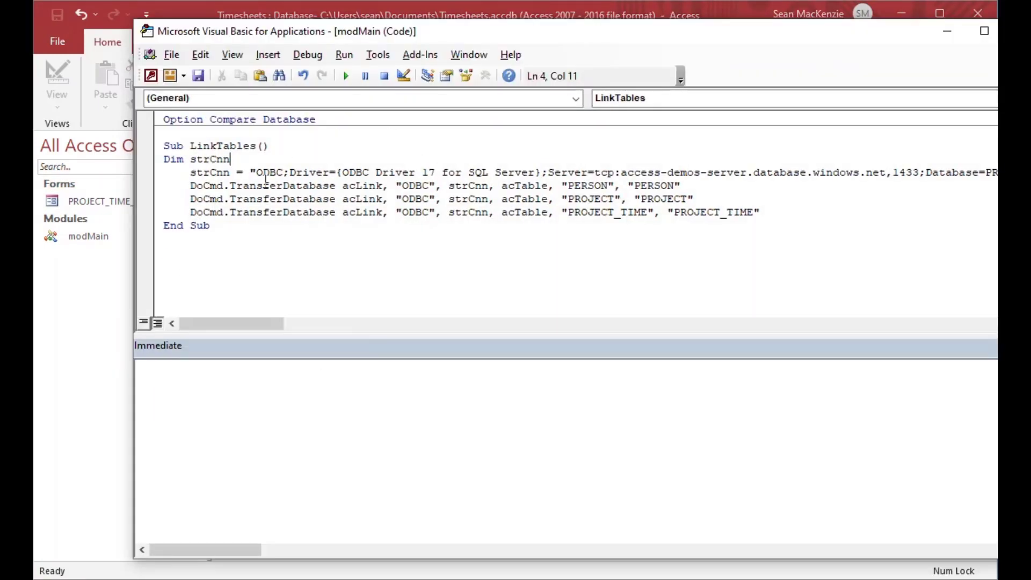
Step: Run LinkTables to relink PERSON, PROJECT and PROJECT_TIME, then minimise the VBA editor
left_click(383, 186)
left_click(275, 170)
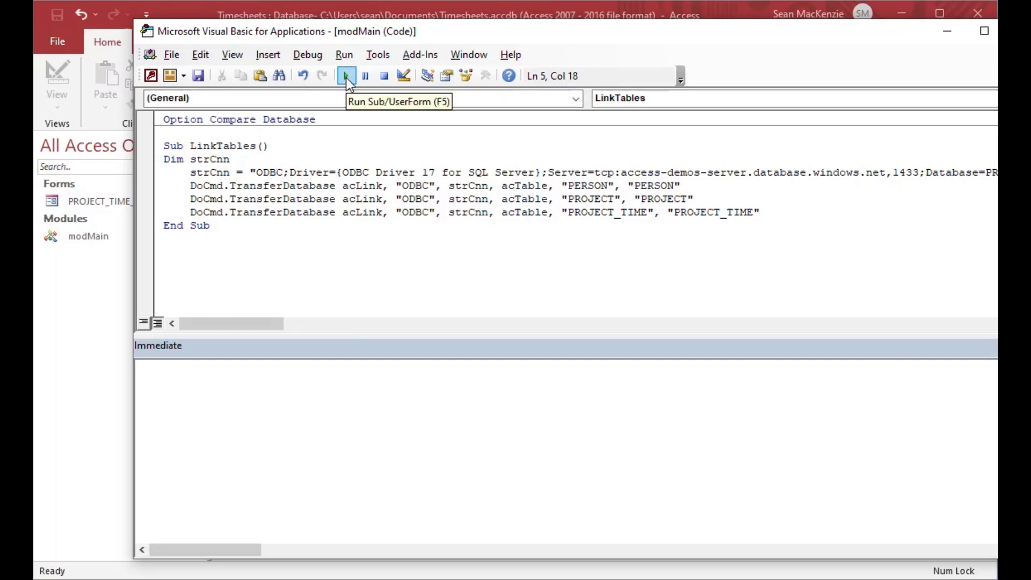
left_click(346, 77)
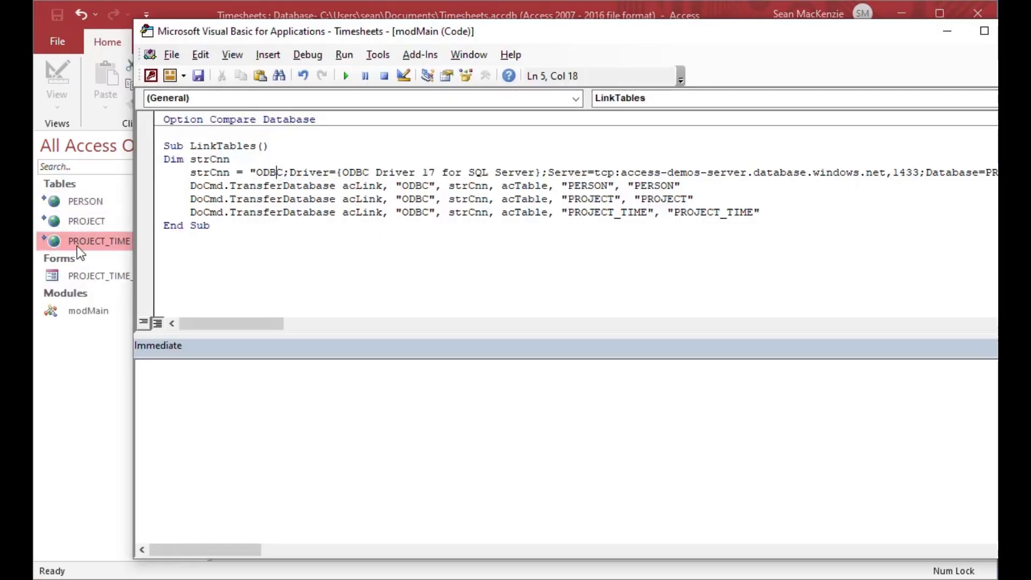
left_click(941, 32)
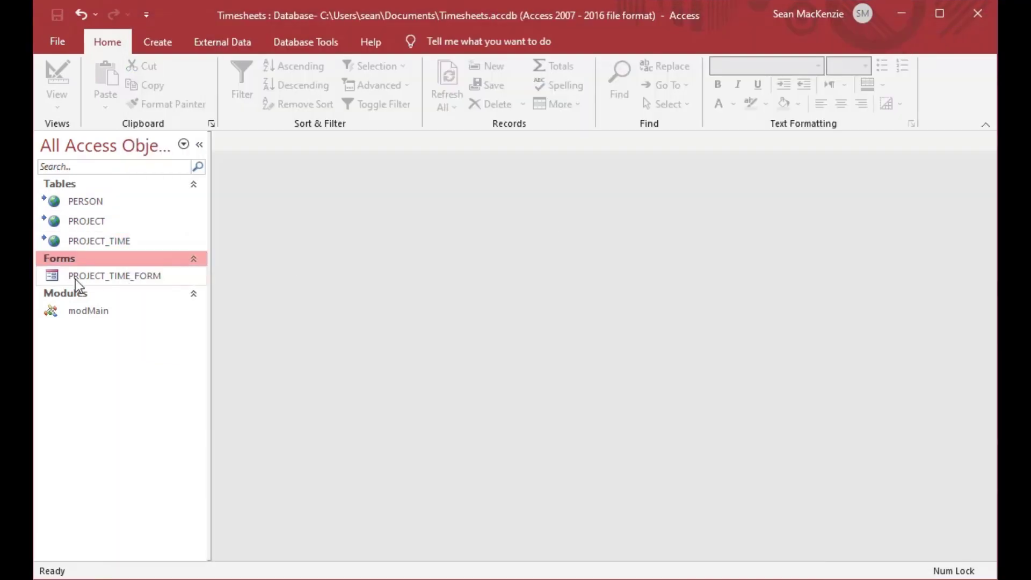
double_click(58, 207)
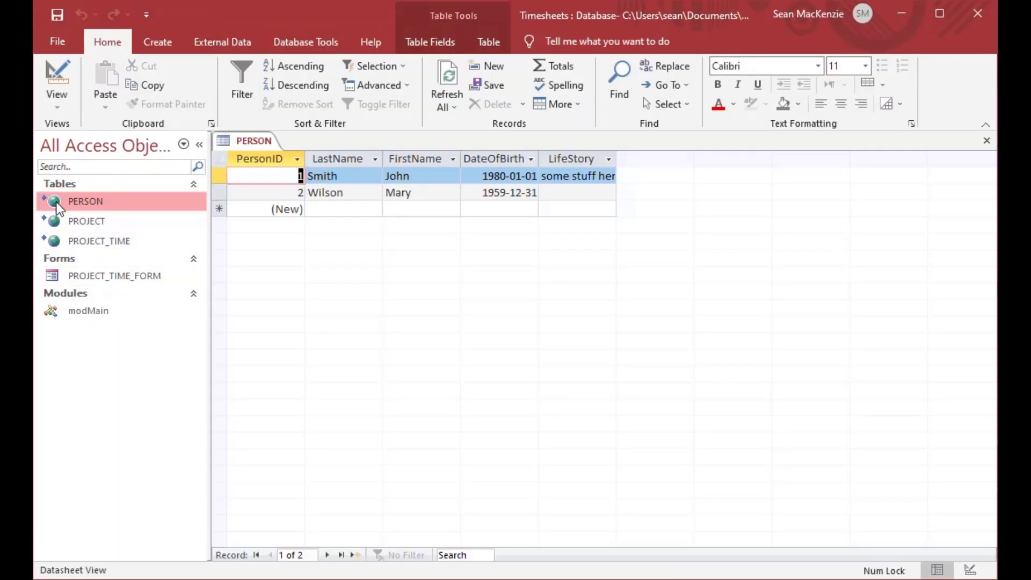
left_click(55, 222)
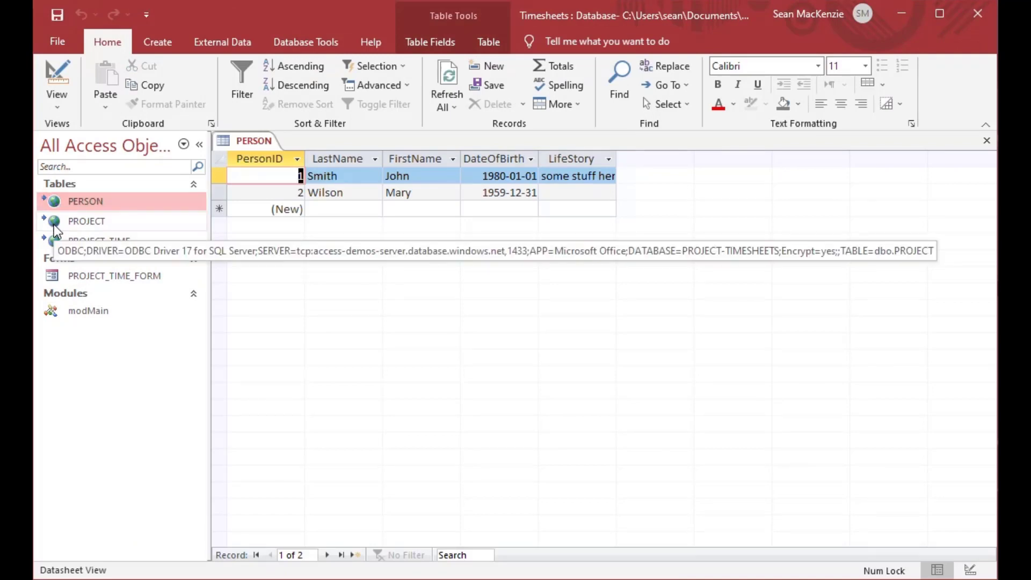
double_click(54, 225)
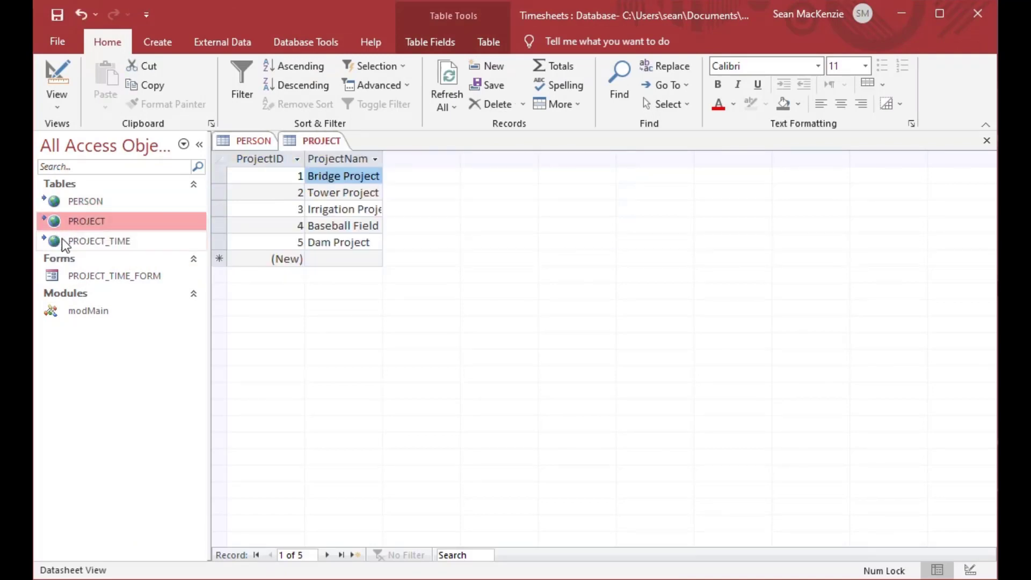
left_click(60, 242)
double_click(60, 241)
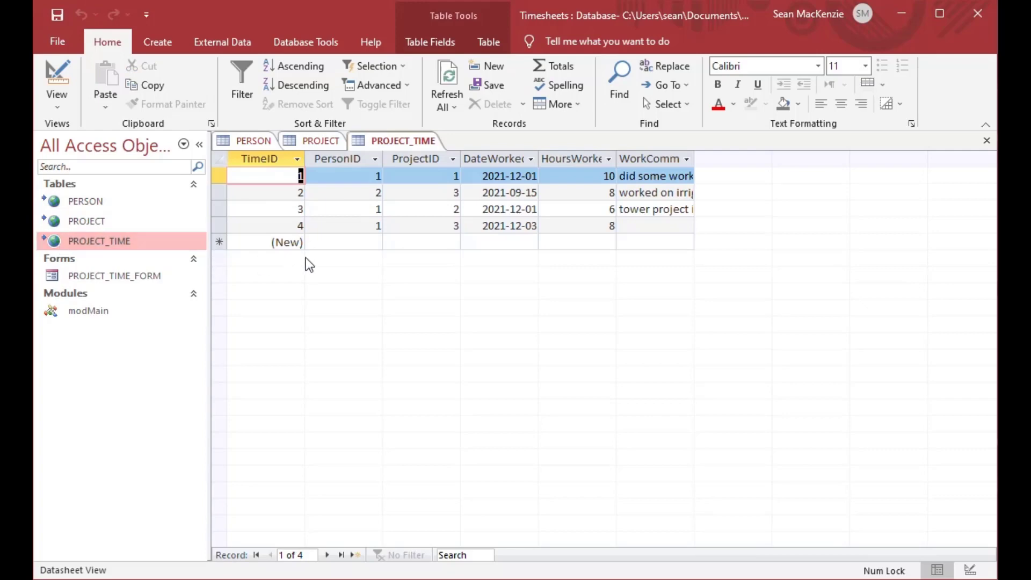
left_click(991, 143)
left_click(988, 141)
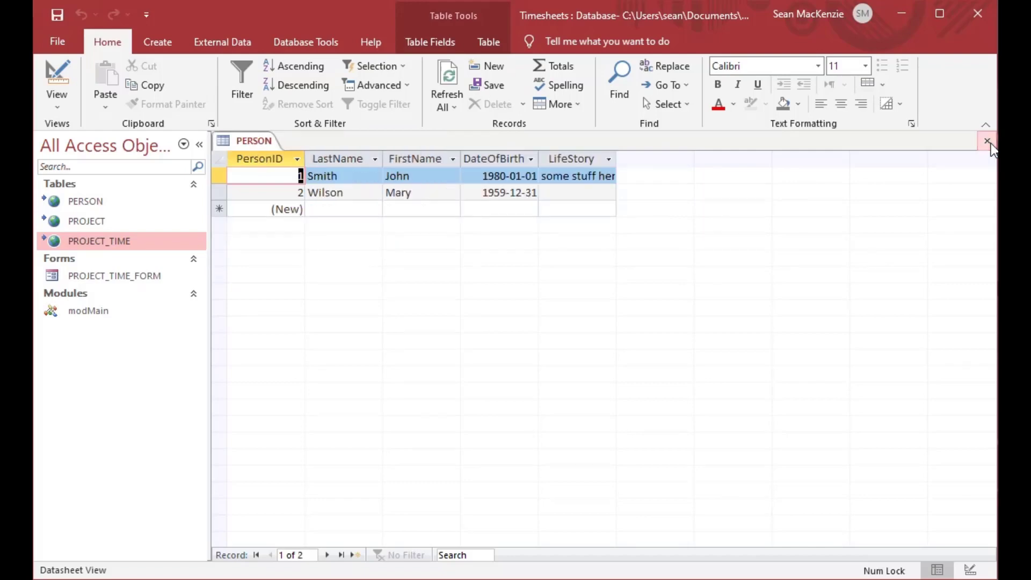
left_click(988, 142)
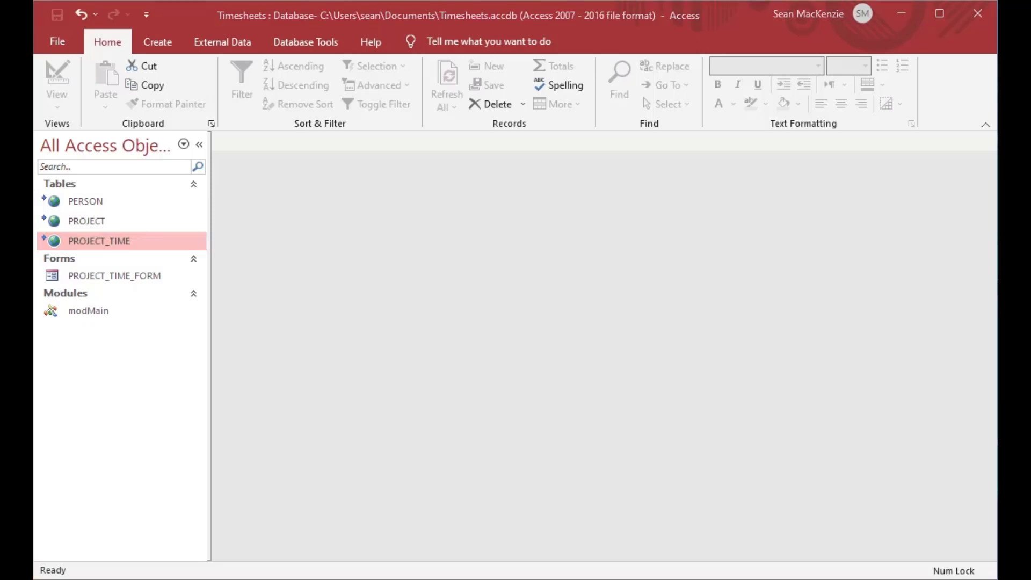
key("alt+F11")
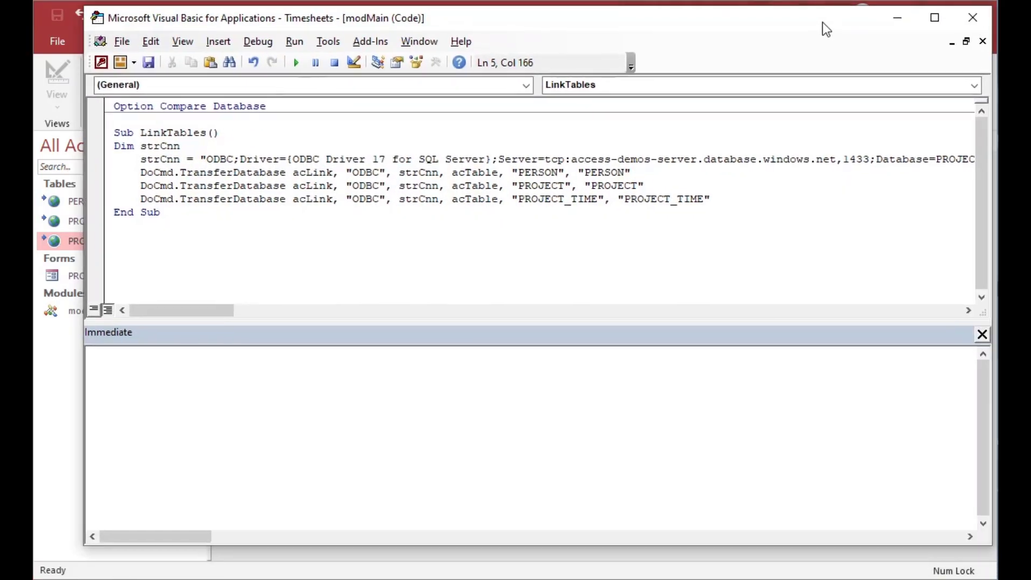
left_click(970, 17)
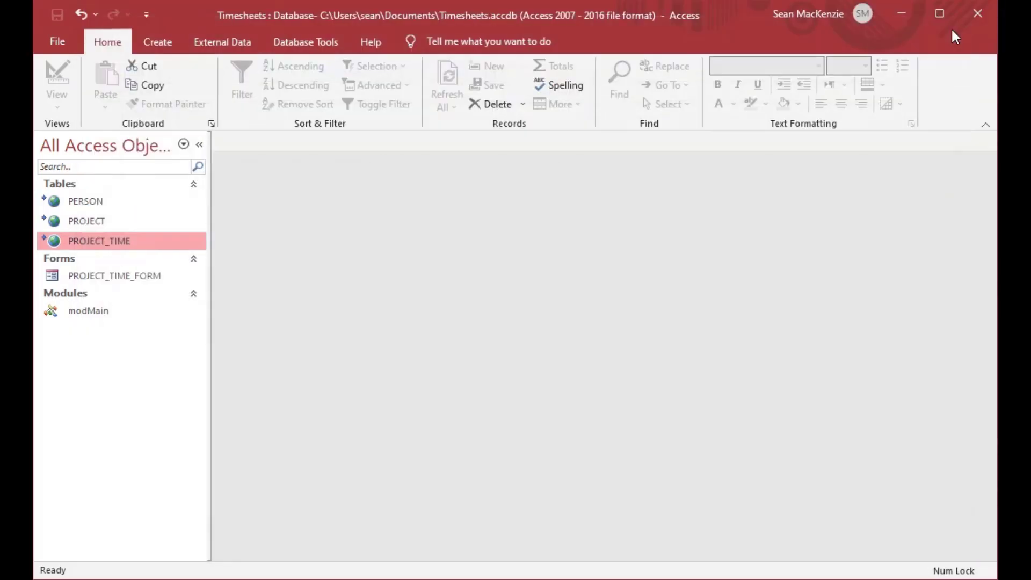
left_click(976, 16)
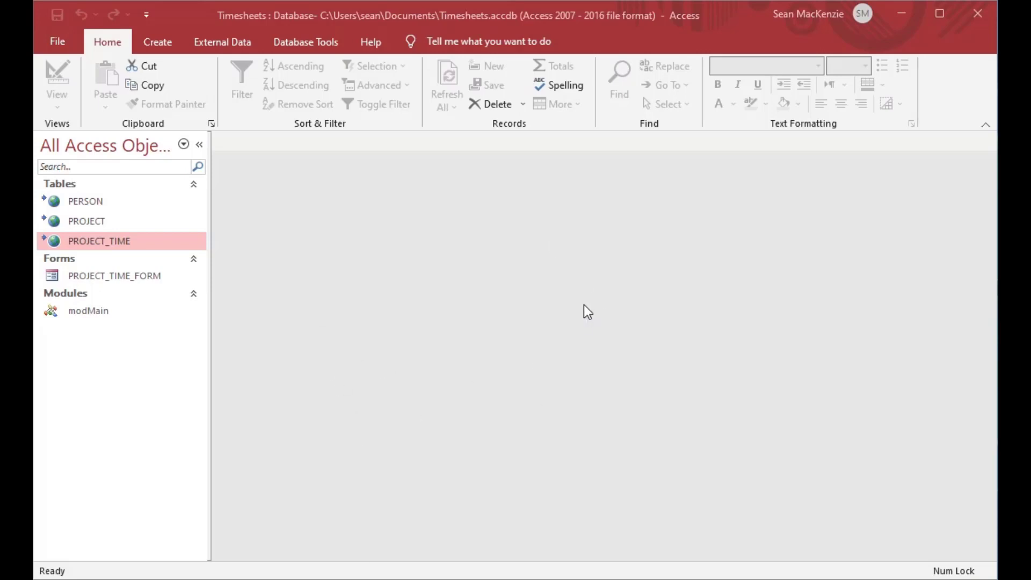
left_click(66, 218)
left_click(53, 243)
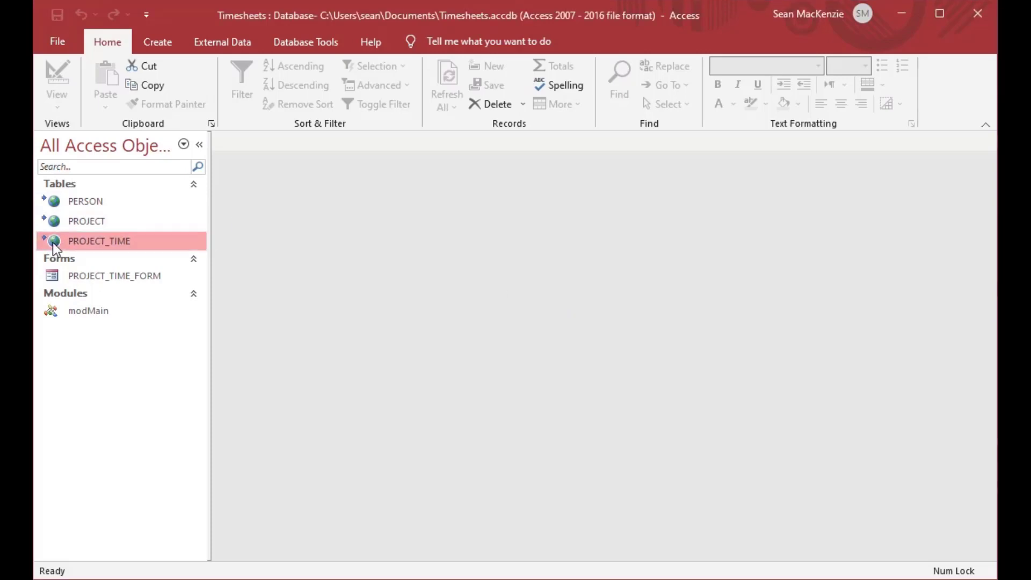
left_click(54, 221)
left_click(56, 201)
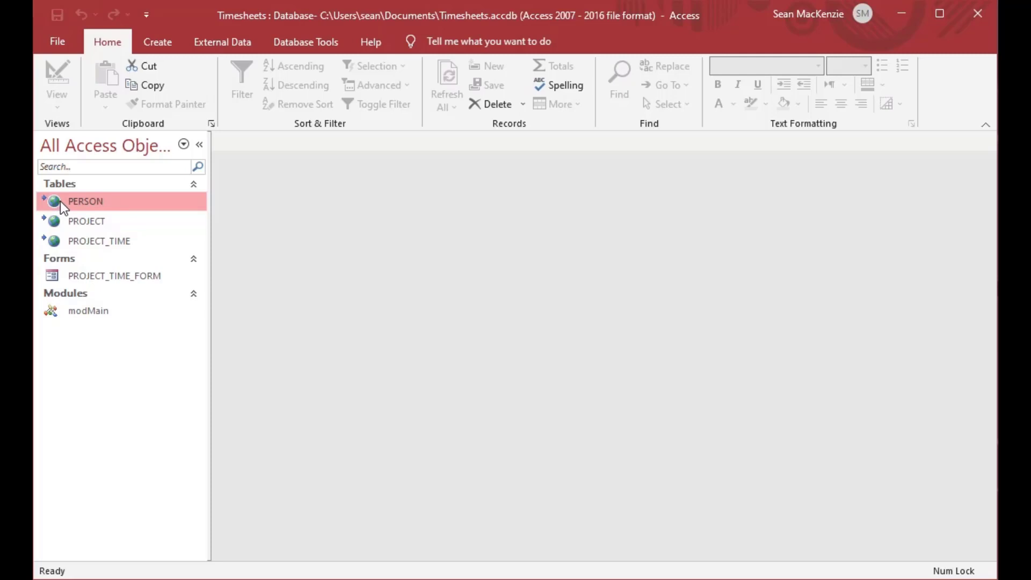
Step: Log in to PERSON's server with the account e-mail as Login ID and Active Directory Interactive authentication
double_click(60, 201)
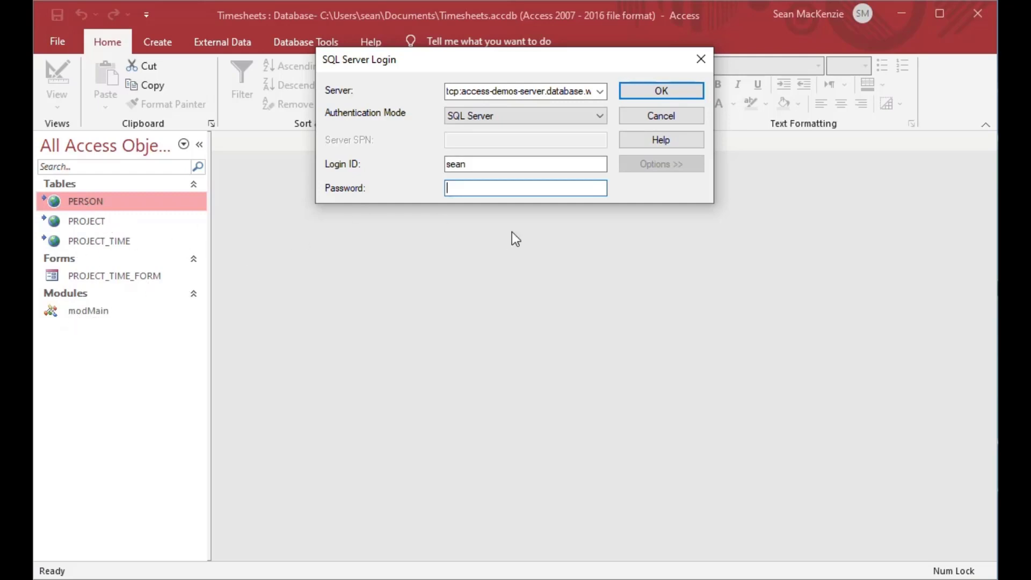
left_click(600, 117)
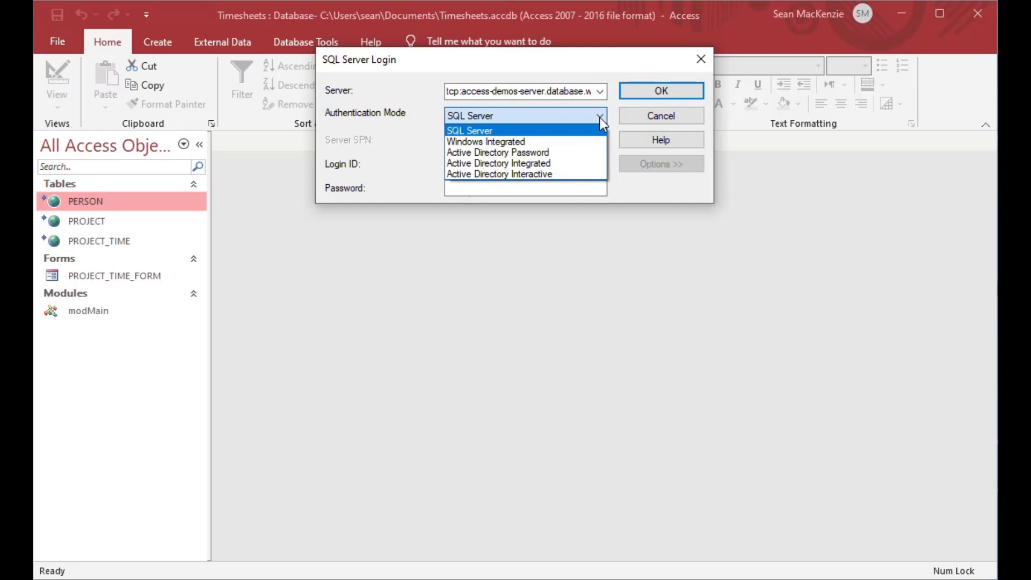
left_click(600, 117)
left_click_drag(507, 158, 386, 164)
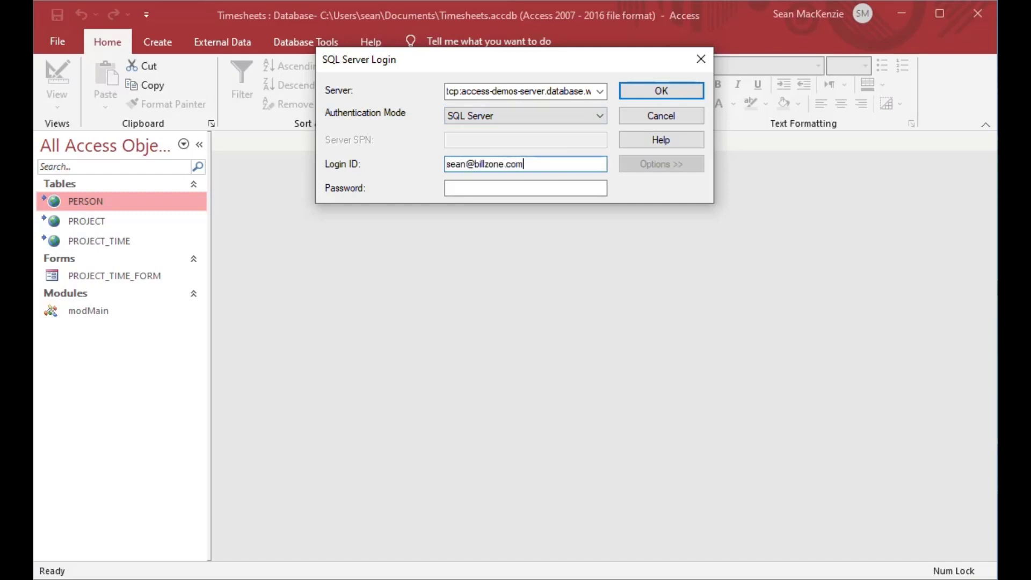
left_click(602, 116)
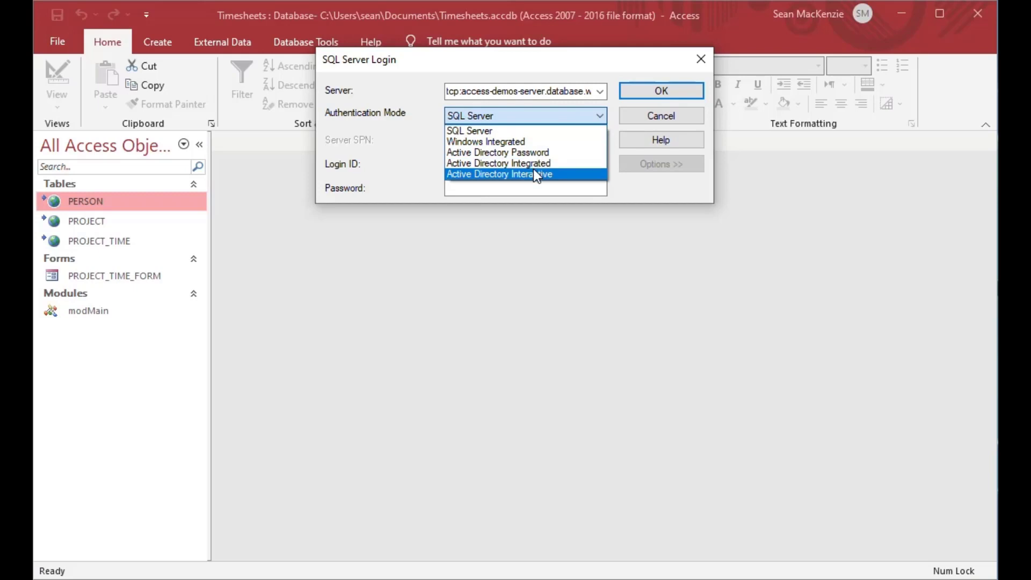
left_click(514, 173)
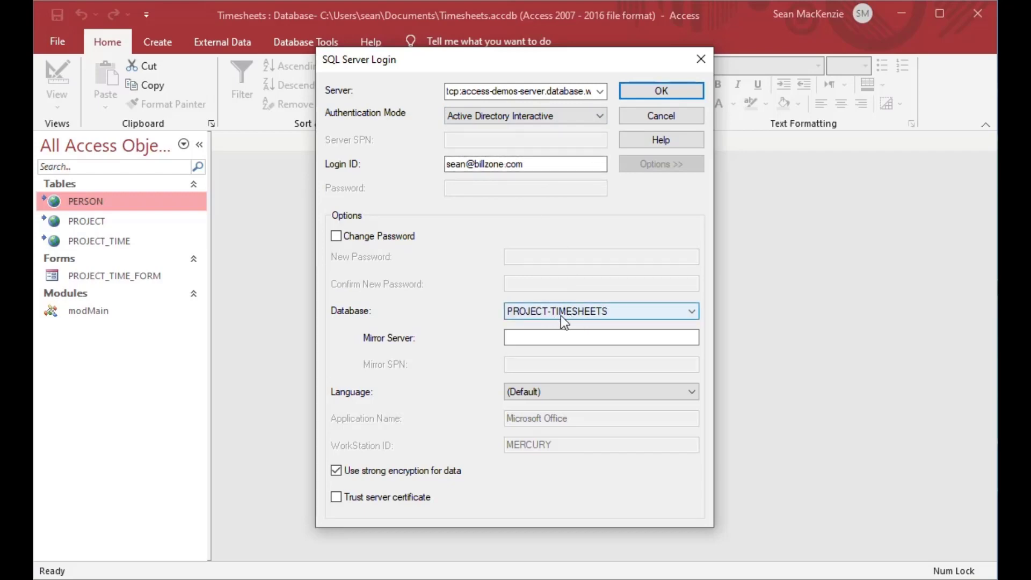
left_click(660, 92)
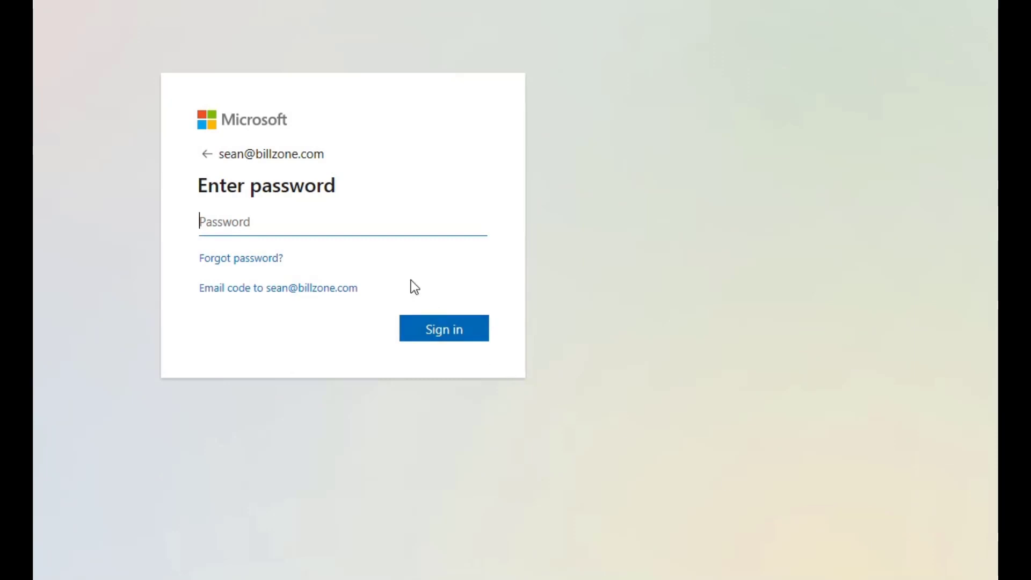
Step: Enter the account password on the Microsoft sign-in page and sign in
type("•••••••••")
left_click(436, 328)
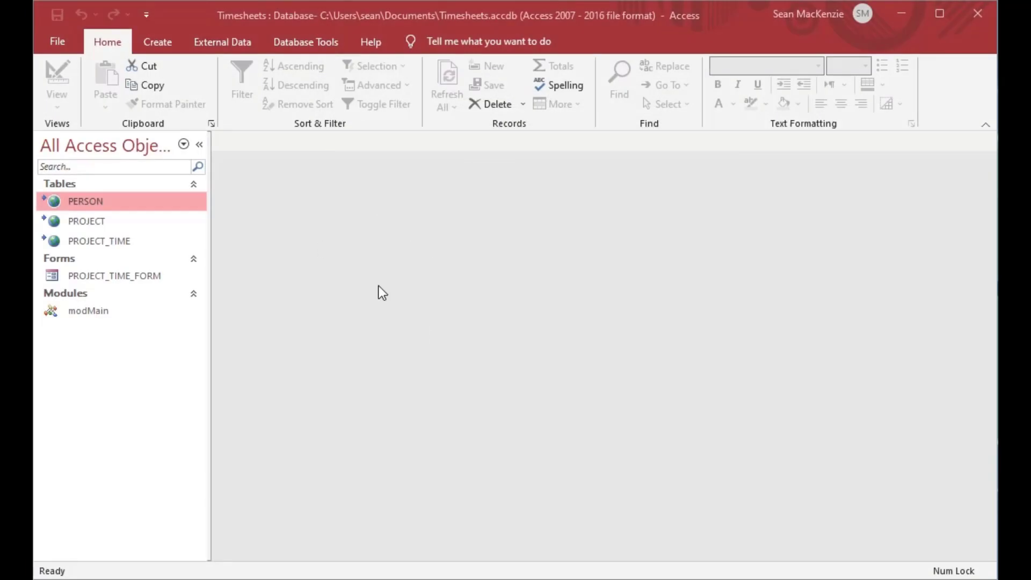
Step: Open PERSON and PROJECT, dismiss both SELECT permission denied errors, then bring the Azure browser window forward
double_click(54, 203)
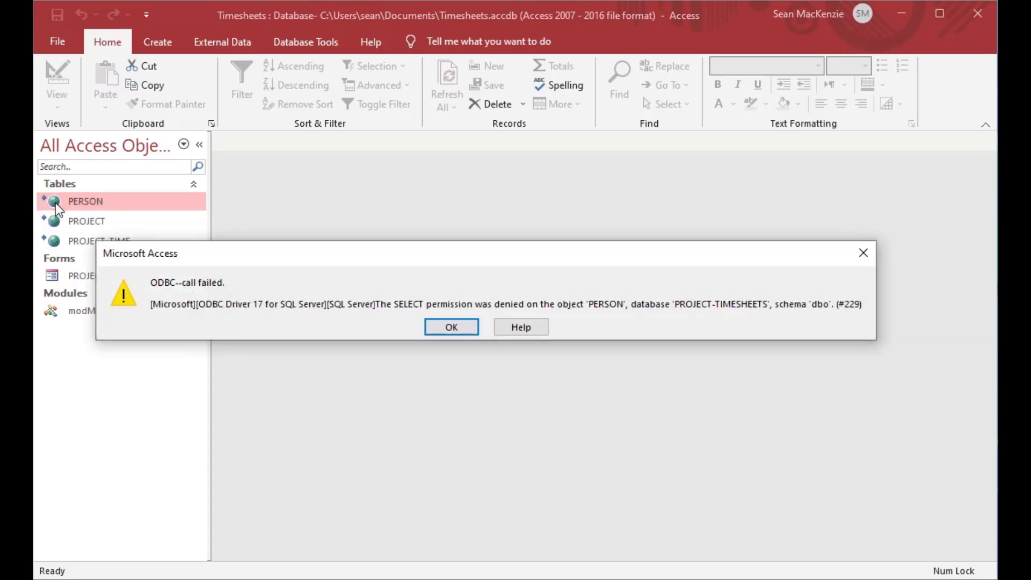
left_click(451, 327)
left_click(495, 324)
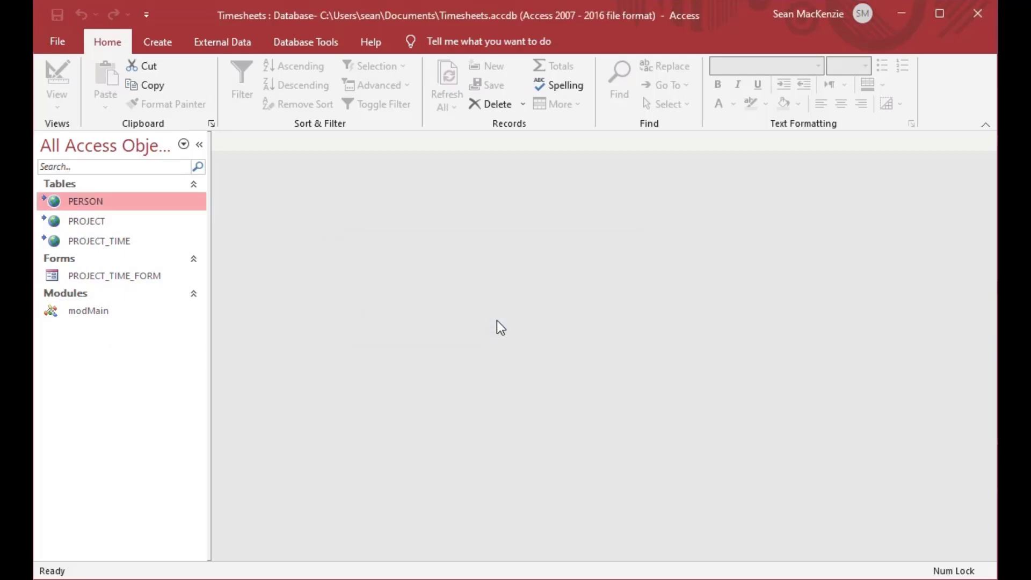
double_click(56, 221)
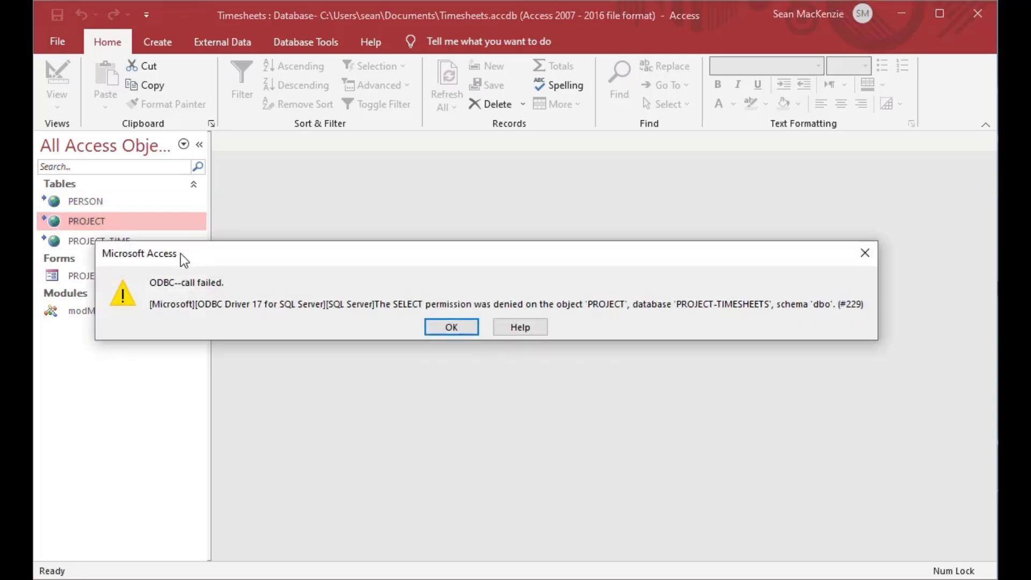
left_click(450, 328)
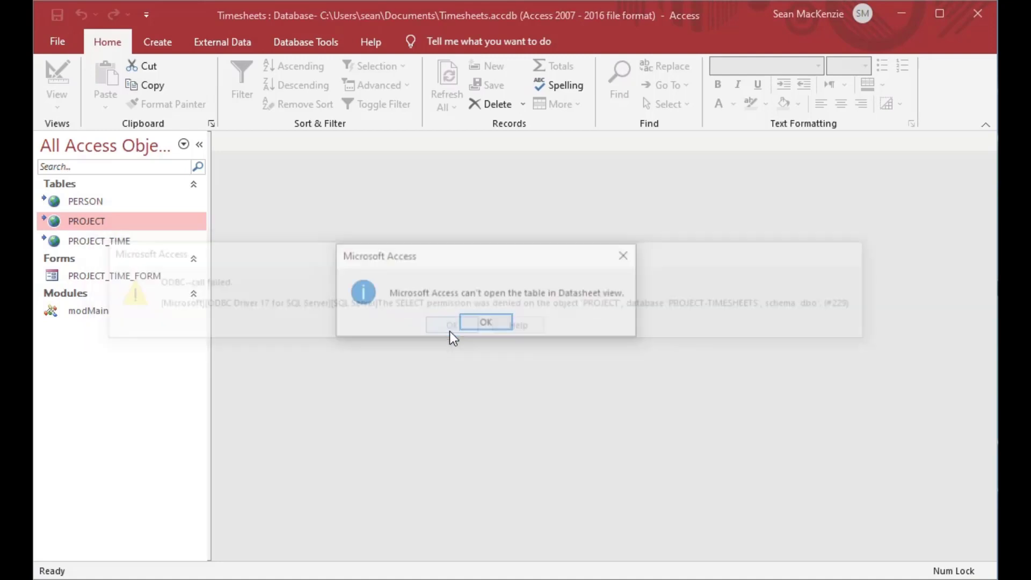
left_click(484, 323)
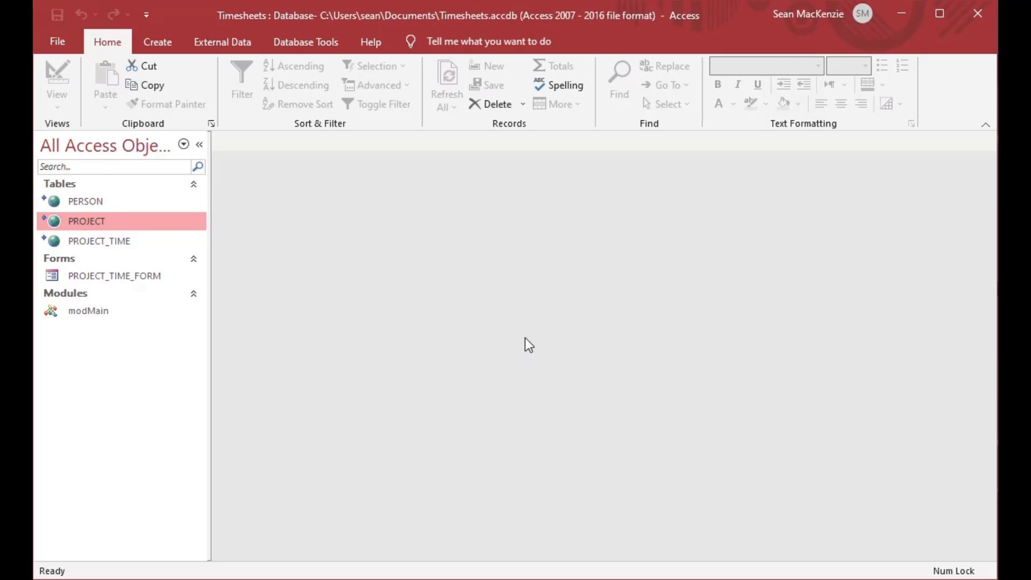
key("alt+Tab")
mouse_move(0, 0)
left_mouse_down()
mouse_move(590, 1)
mouse_move(576, 5)
left_mouse_up()
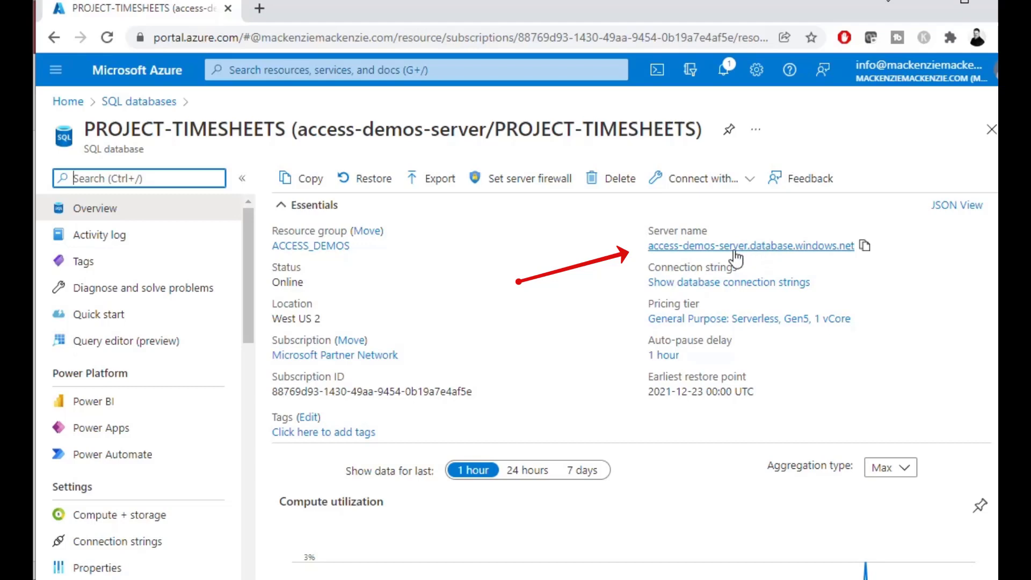
Step: Open the access-demos-server overview page in the Azure portal
left_click(713, 247)
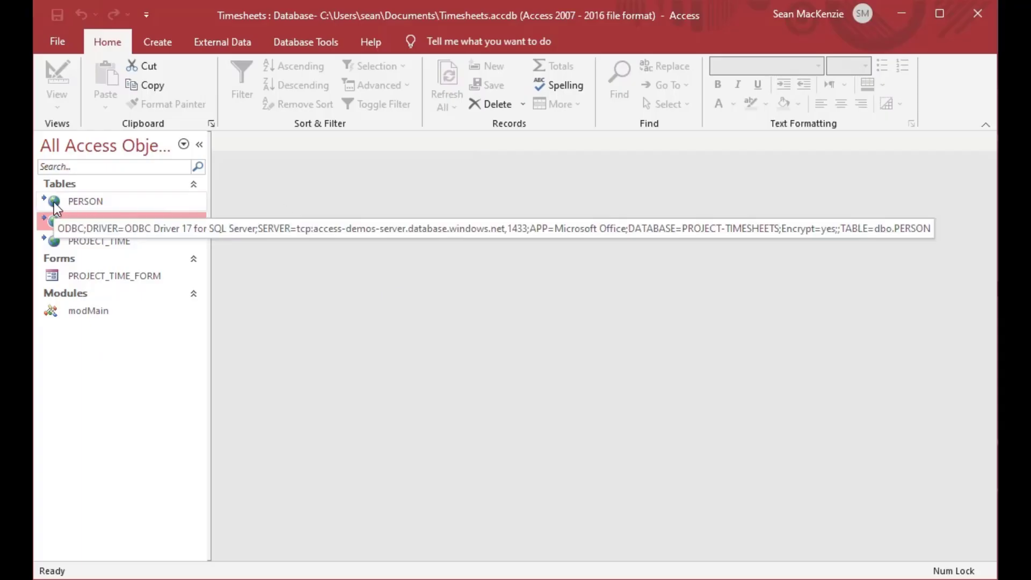
Step: Open the linked PERSON table again and dismiss the ODBC call-failed and can't-open errors
double_click(56, 205)
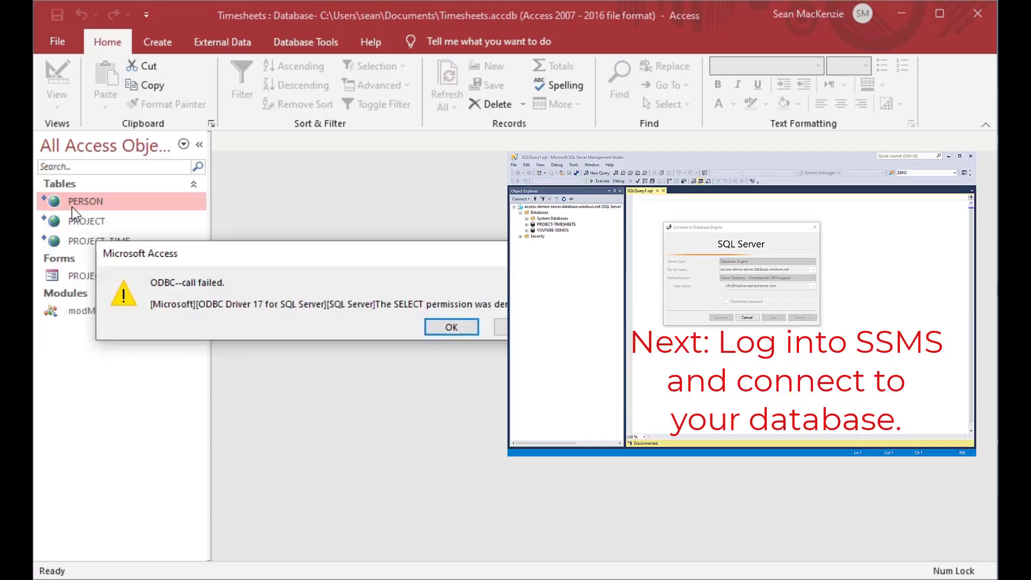
left_click(449, 326)
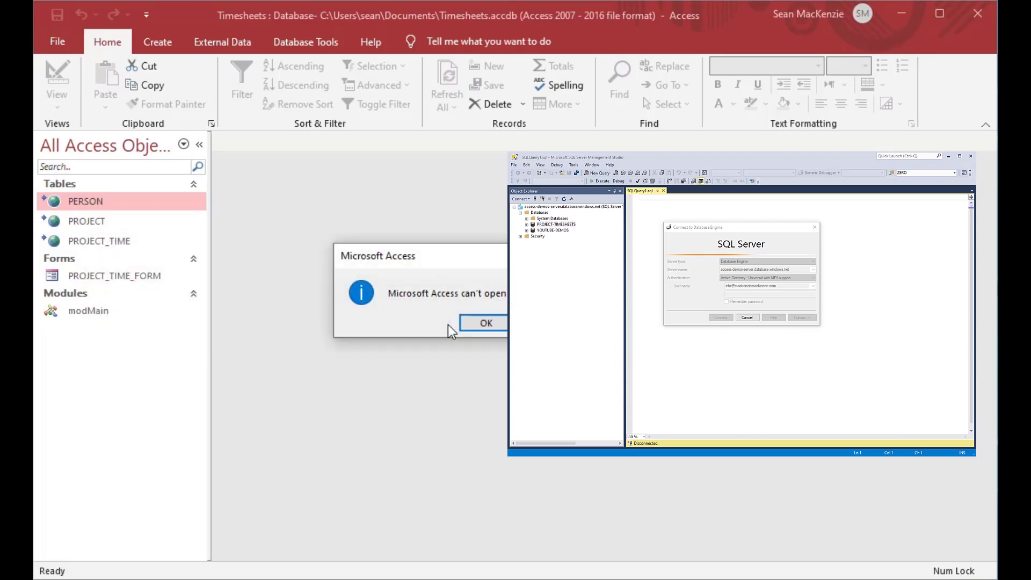
left_click(478, 323)
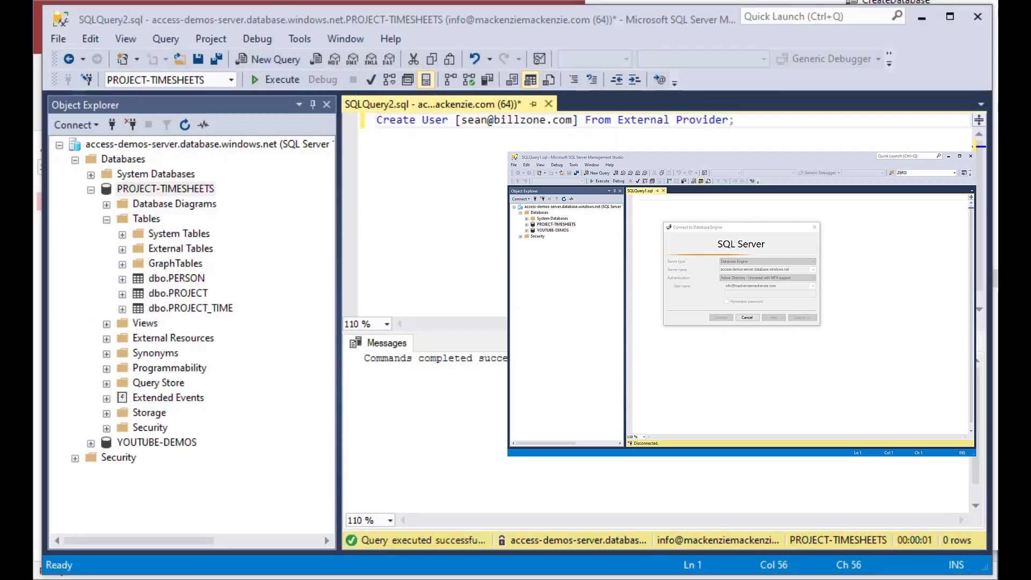
Step: Add and run an sp_addrolemember statement granting db_datareader to the new user's login
key("Return")
key("Return")
type("Exec sp_addrole")
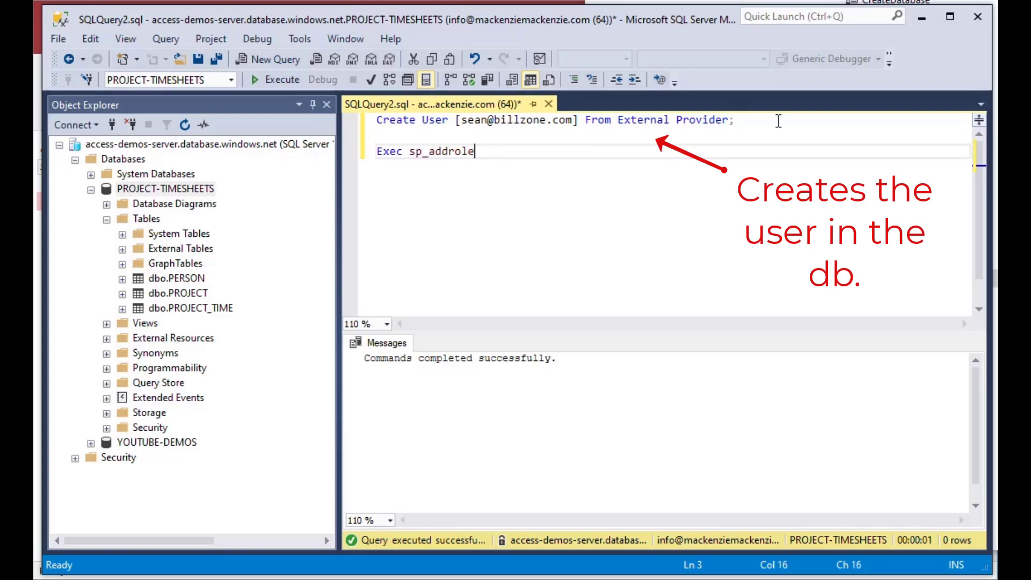
type("member")
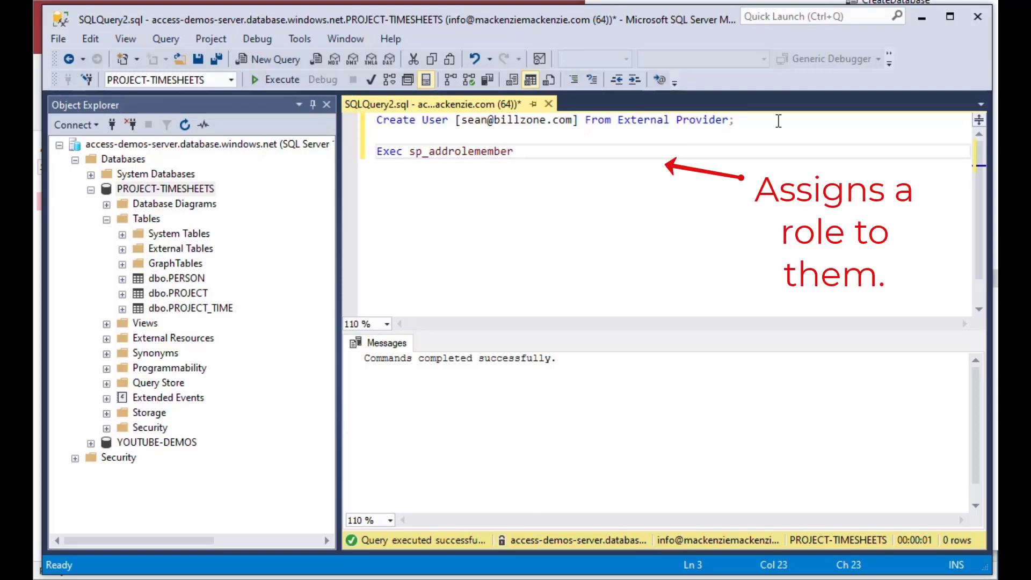
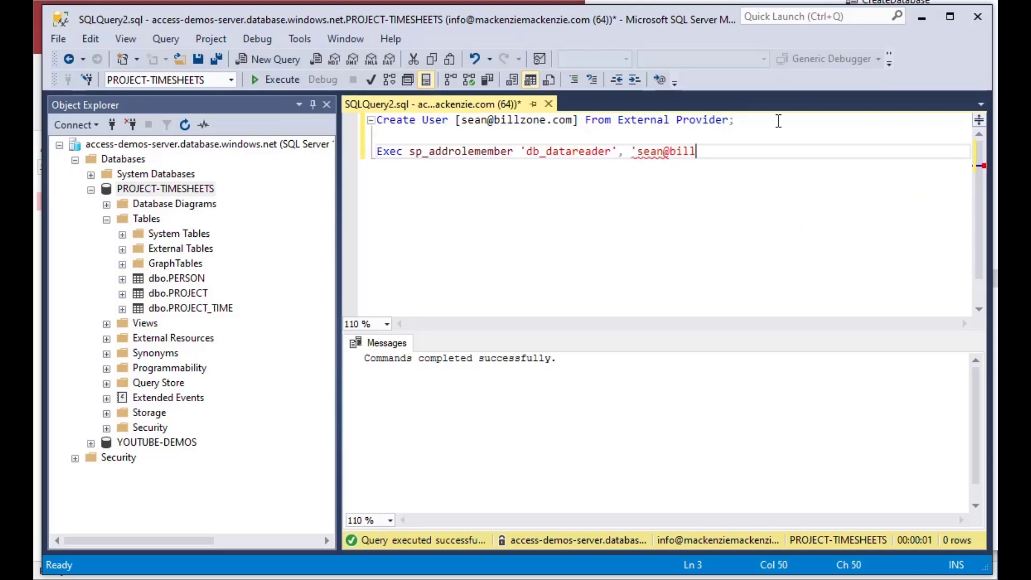
key("shift+Home")
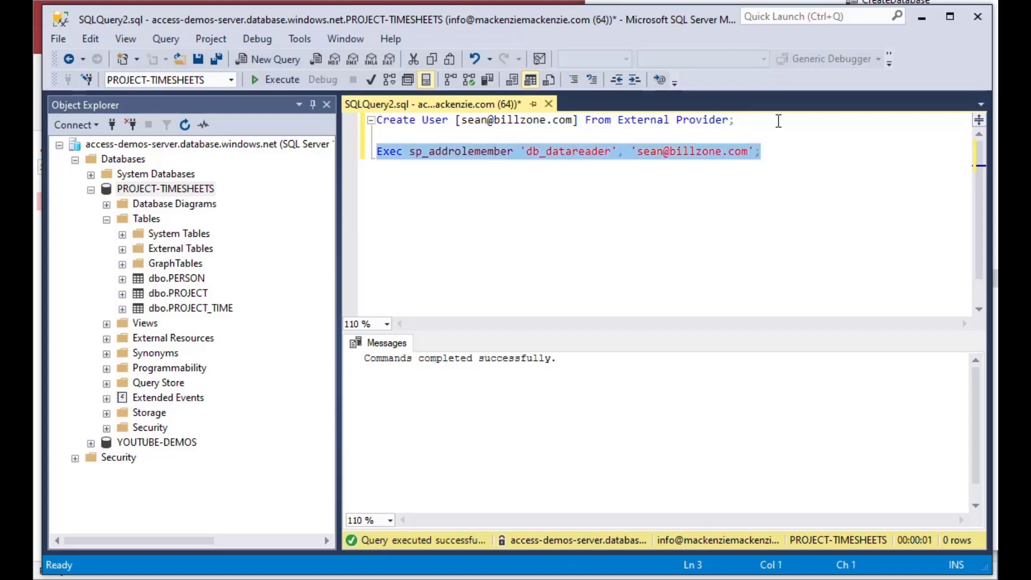
key("F5")
left_click(786, 156)
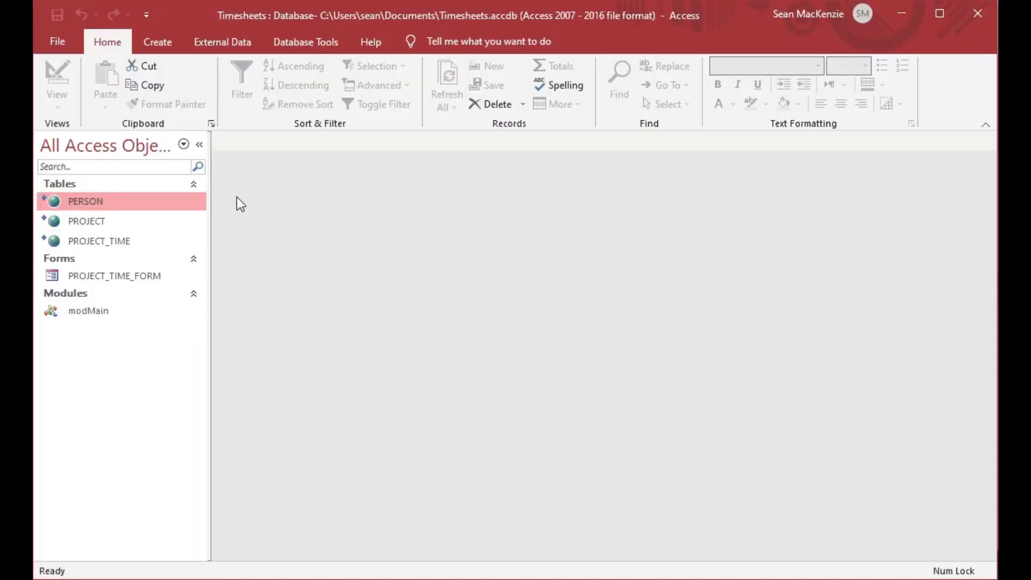
double_click(62, 201)
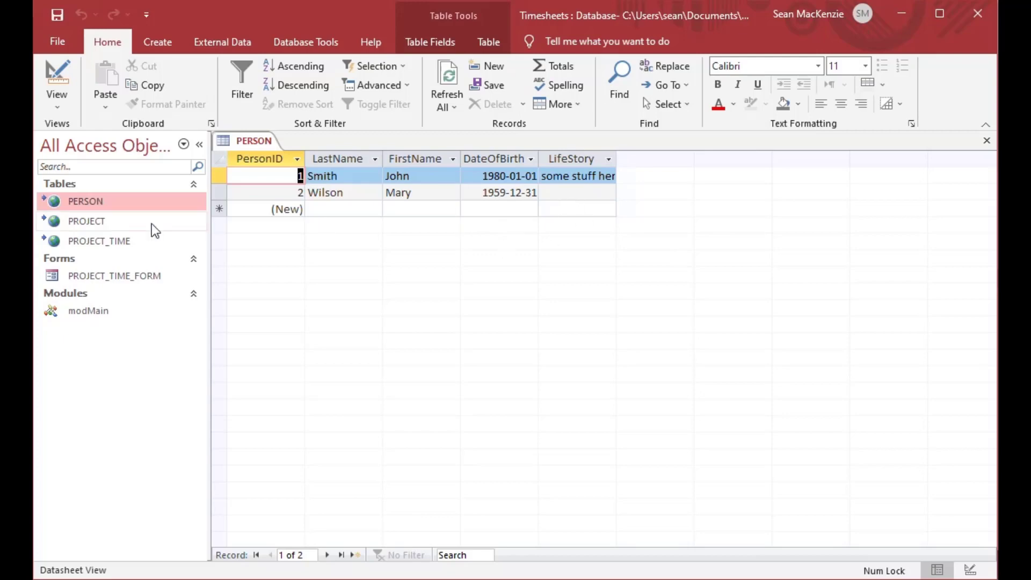
double_click(66, 223)
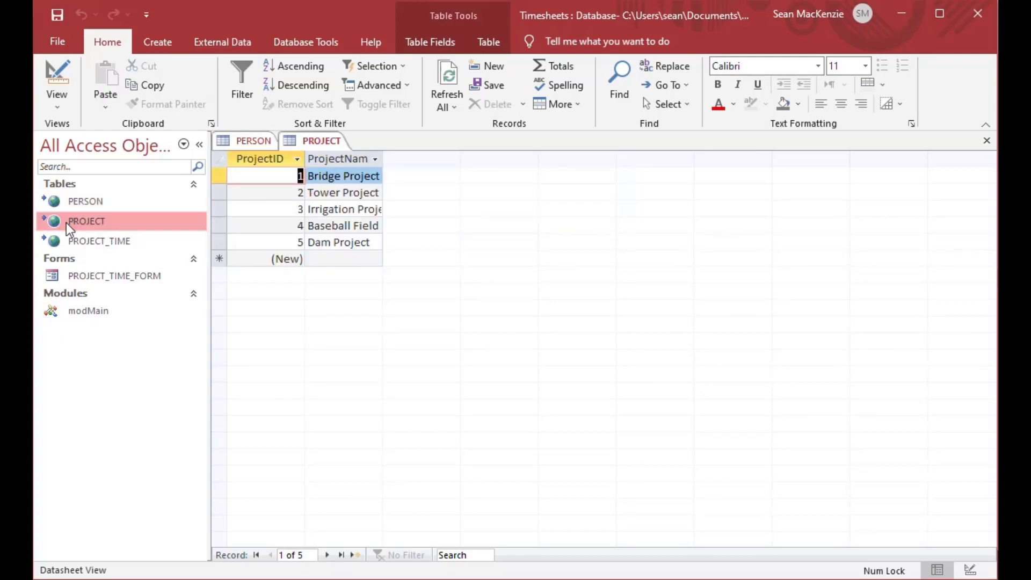
left_click(65, 237)
double_click(67, 240)
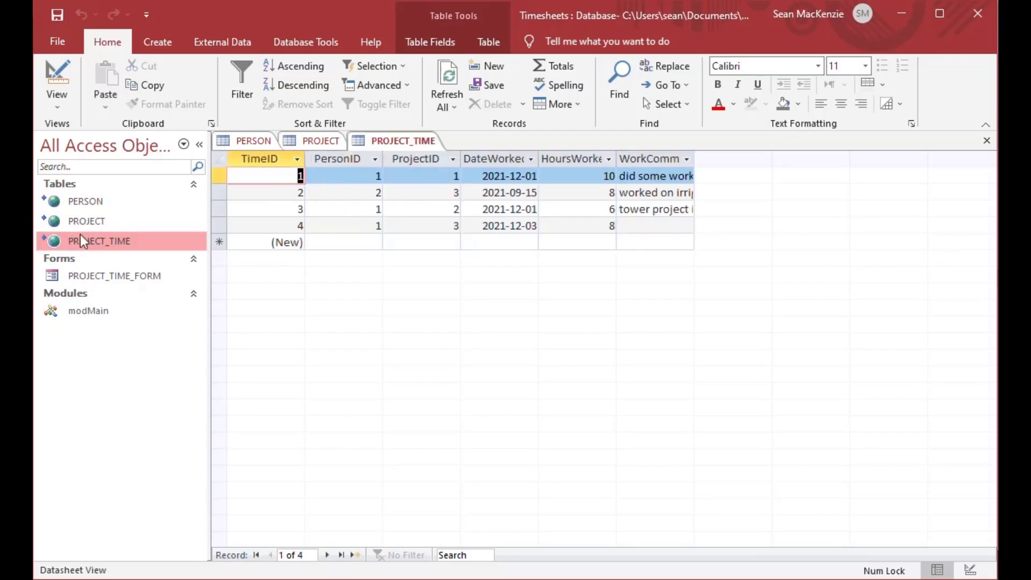
left_click(102, 204)
double_click(102, 202)
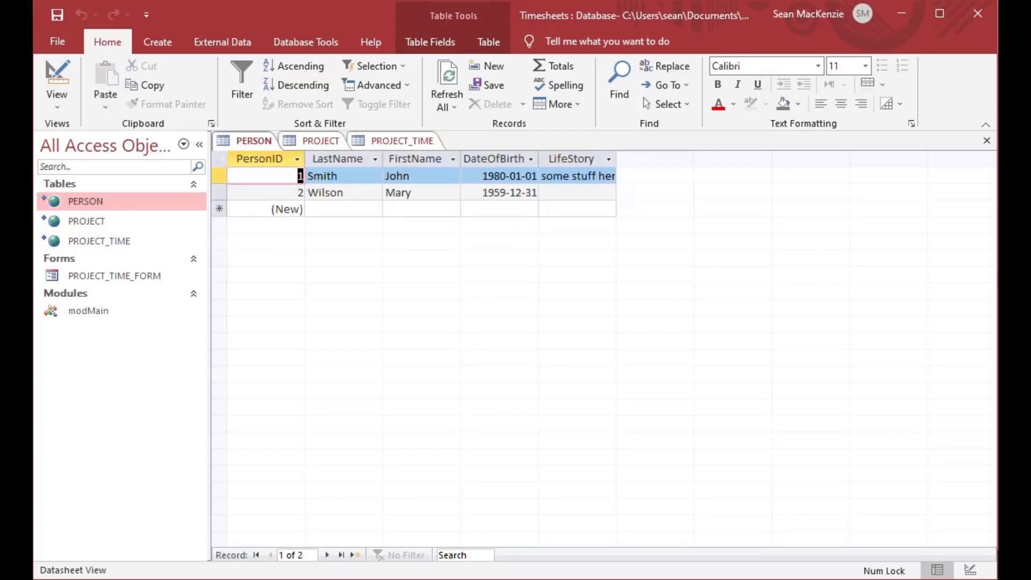
left_click(987, 142)
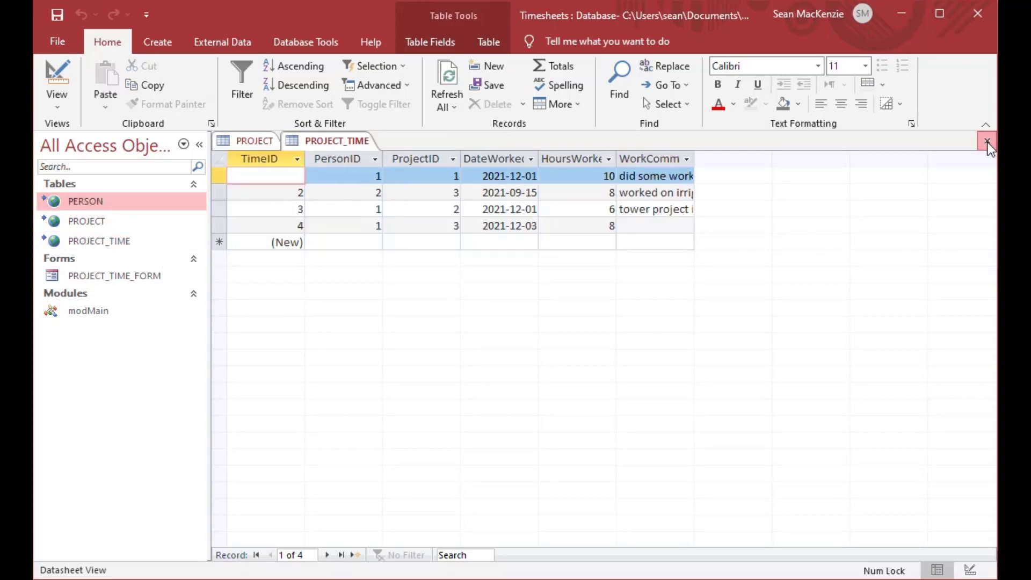
left_click(987, 143)
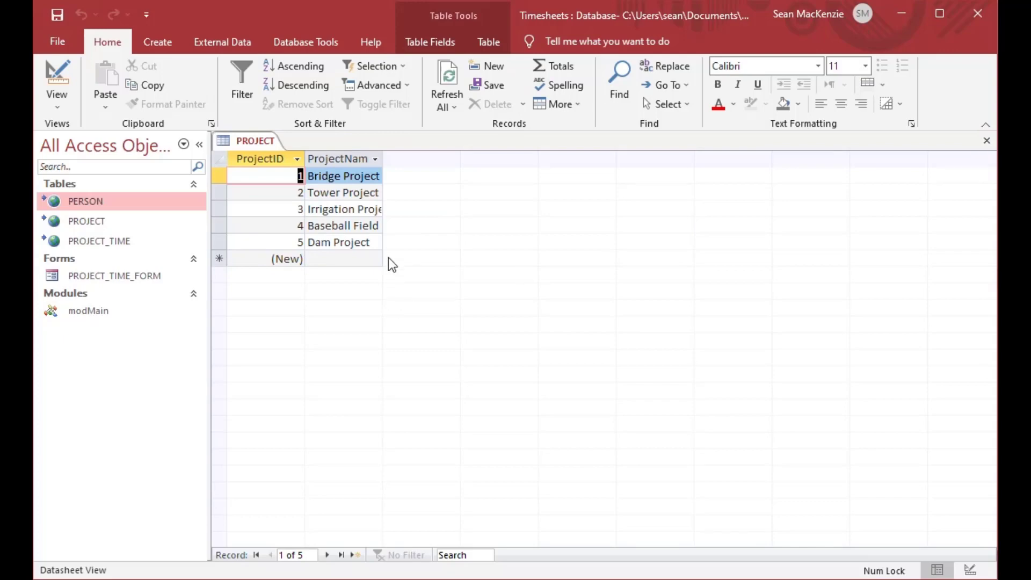
left_click(379, 242)
type("ssssss")
key("Return")
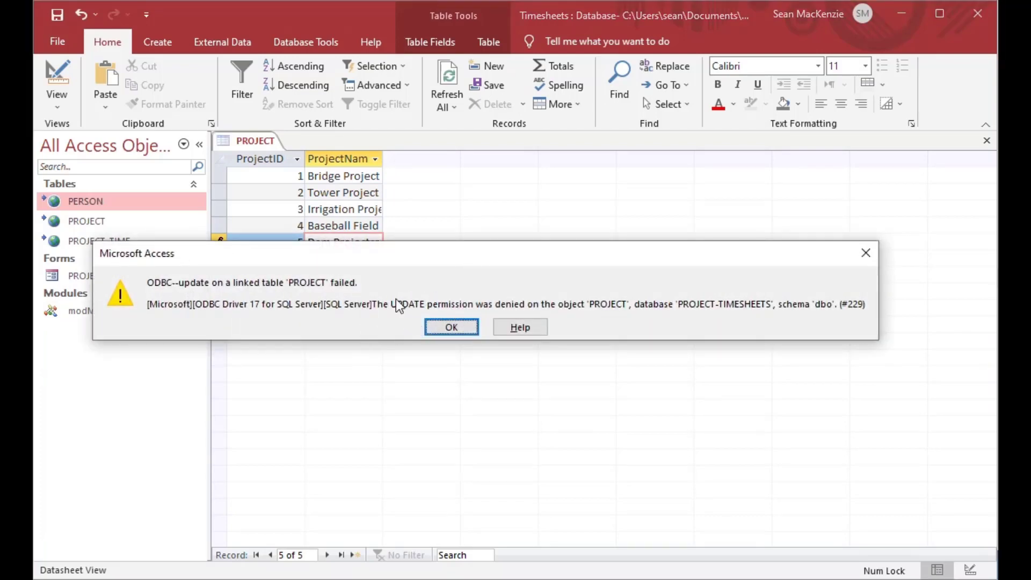
left_click(458, 326)
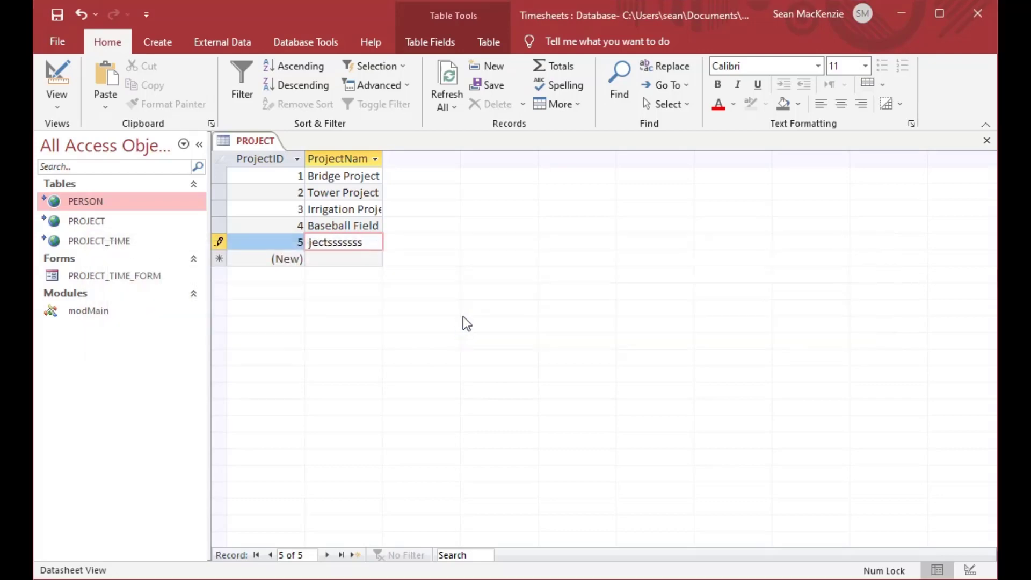
key("BackSpace")
key("BackSpace")
key("BackSpace")
key("BackSpace")
key("BackSpace")
key("BackSpace")
left_click(986, 142)
left_click(456, 328)
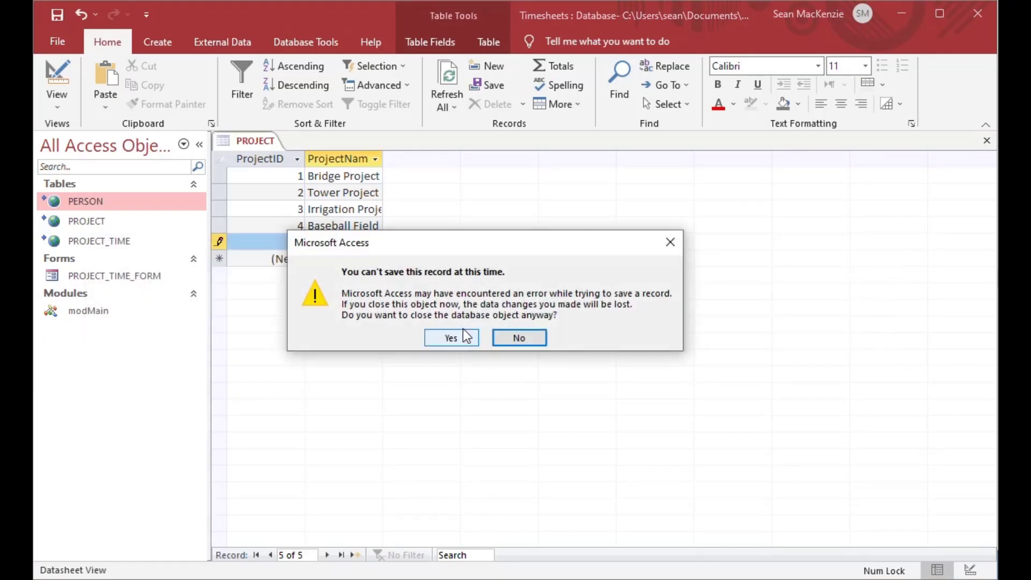
left_click(447, 337)
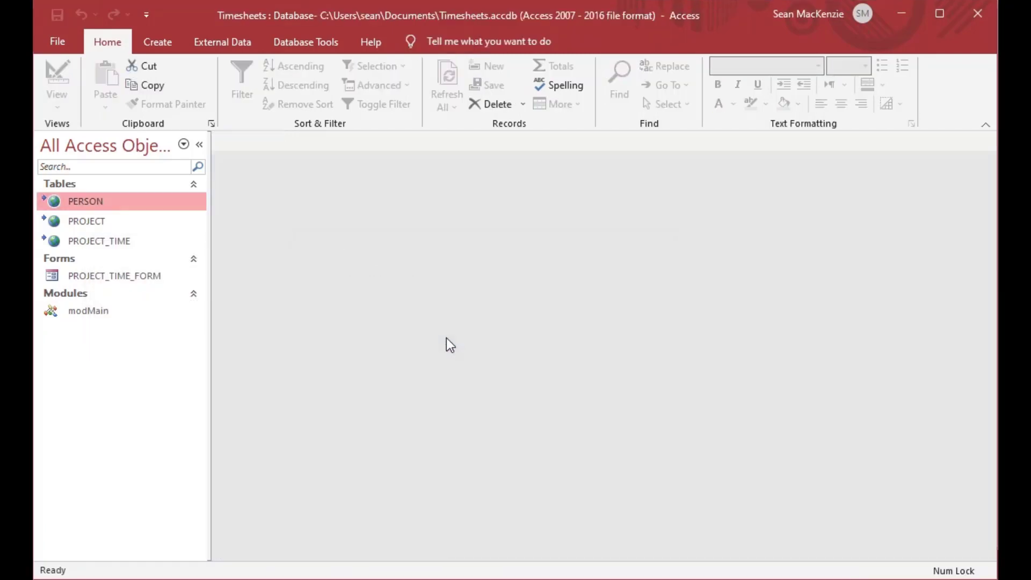
double_click(55, 203)
double_click(57, 221)
double_click(62, 241)
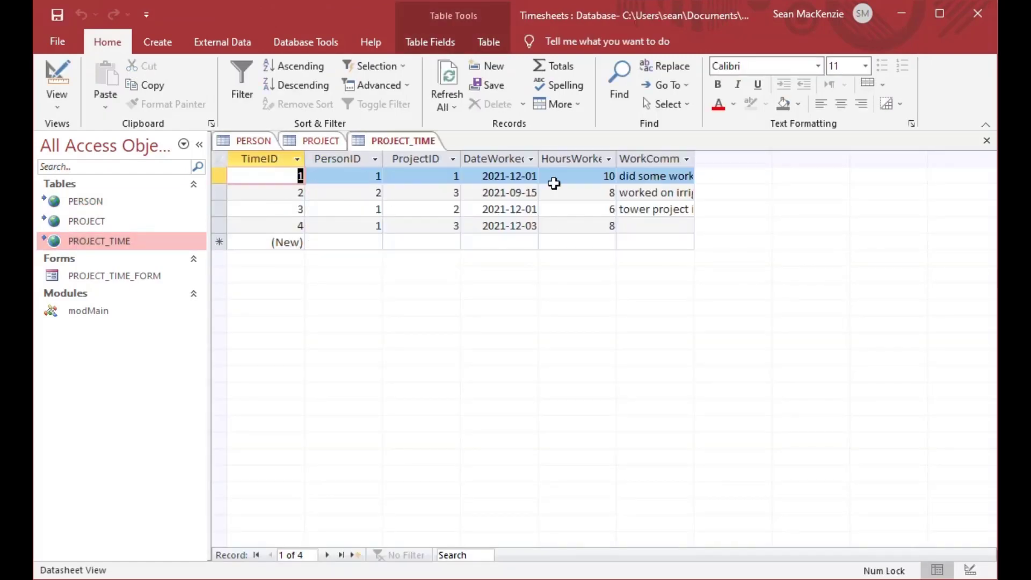
left_click(987, 141)
left_click(986, 141)
left_click(986, 141)
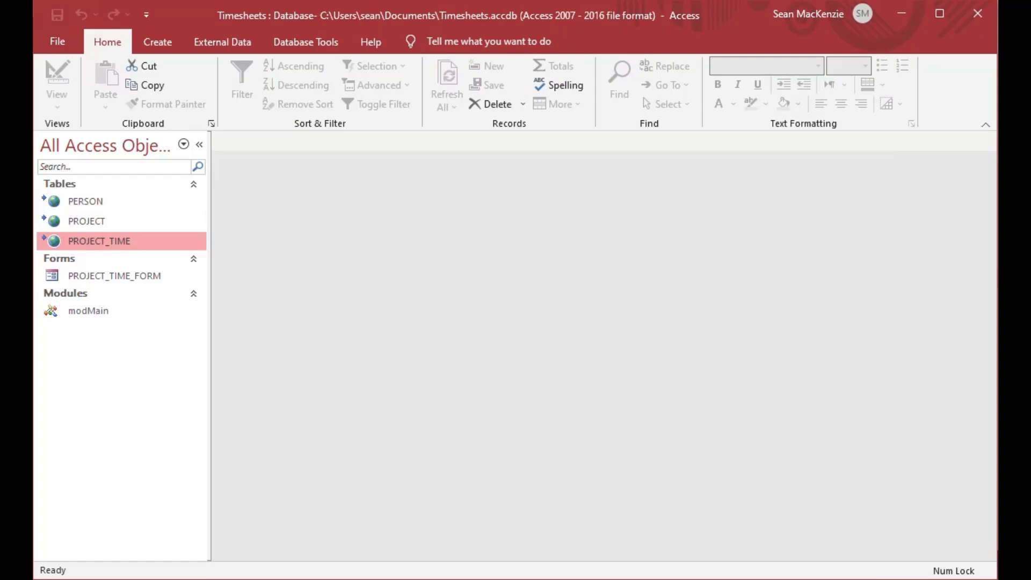
Step: Duplicate the db_datareader role statement onto a new line below it
left_click(445, 529)
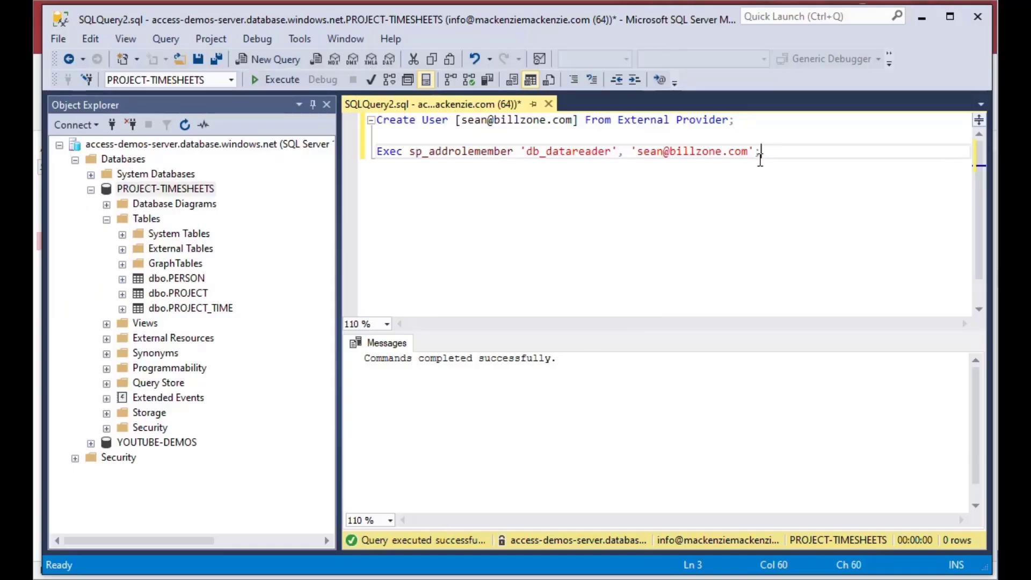
key("shift+Home")
key("ctrl+c")
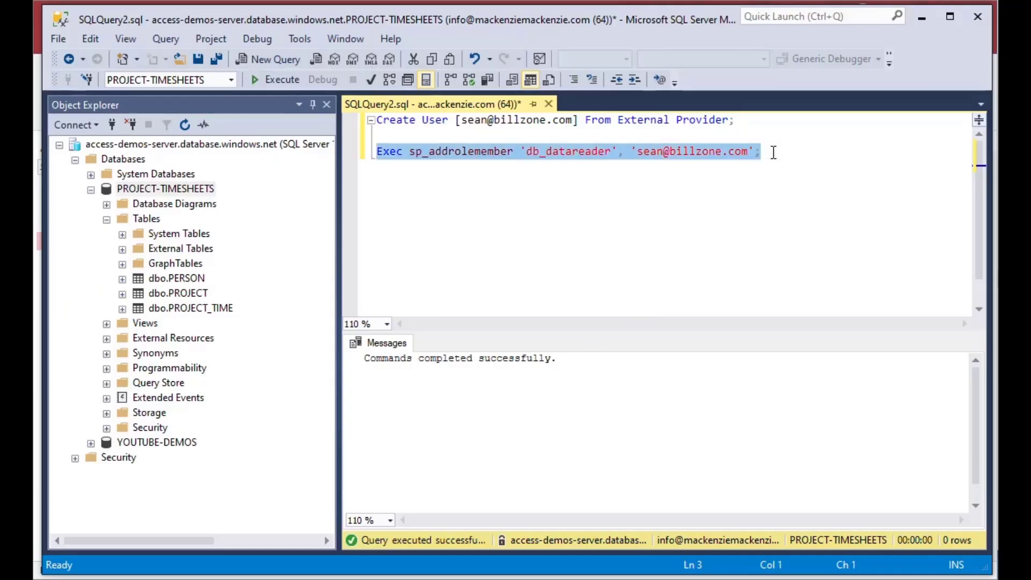
left_click(773, 153)
key("End")
key("Return")
key("ctrl+v")
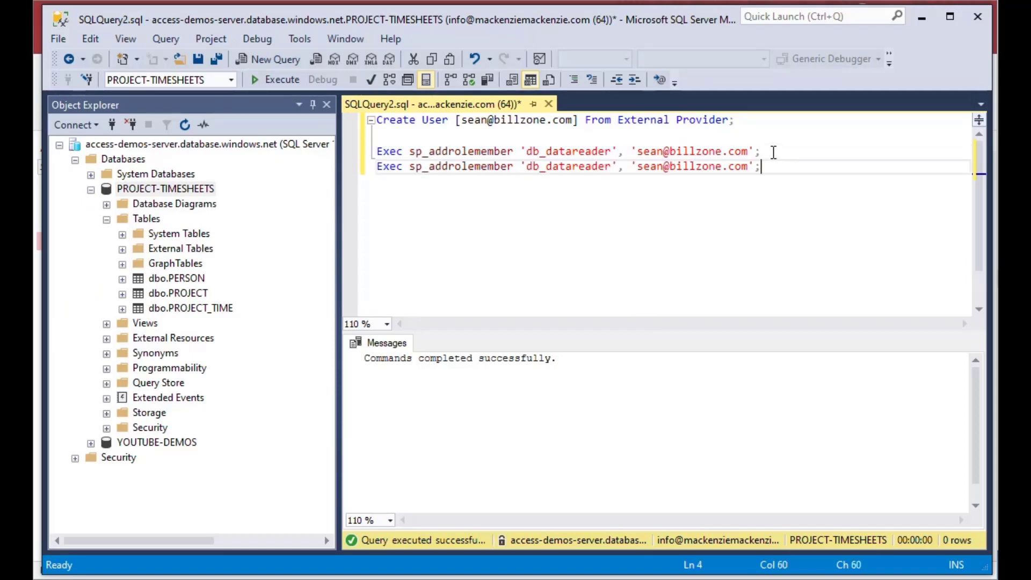
Step: Change the copied role to db_datawriter, select the statement, and return to Access
key("ctrl+Left")
key("ctrl+Left")
key("ctrl+Left")
key("ctrl+Left")
key("ctrl+Left")
key("ctrl+Left")
key("ctrl+Left")
key("BackSpace")
key("BackSpace")
key("BackSpace")
key("BackSpace")
key("BackSpace")
key("BackSpace")
type("writer")
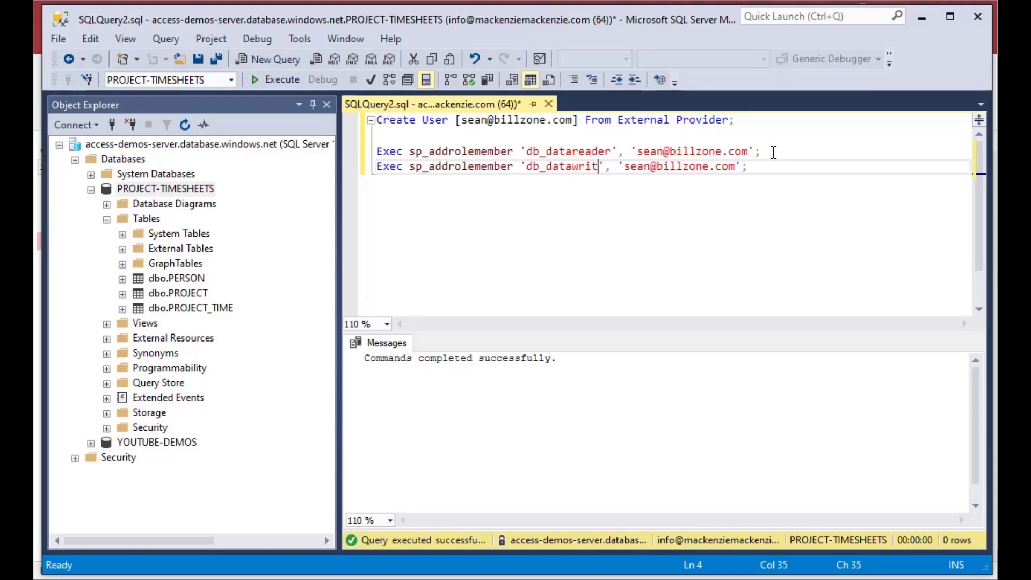
key("End")
key("shift+Home")
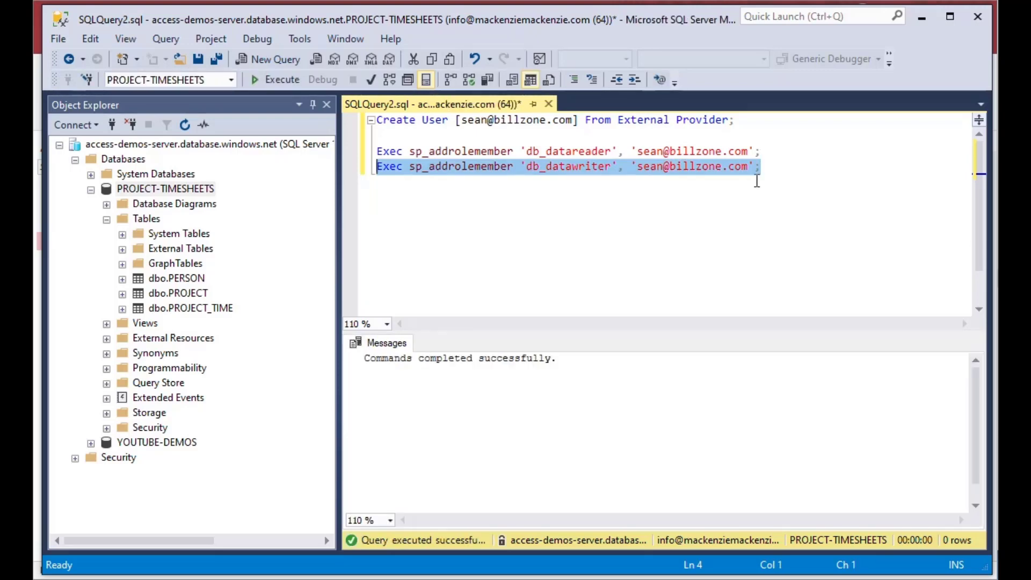
left_click(792, 160)
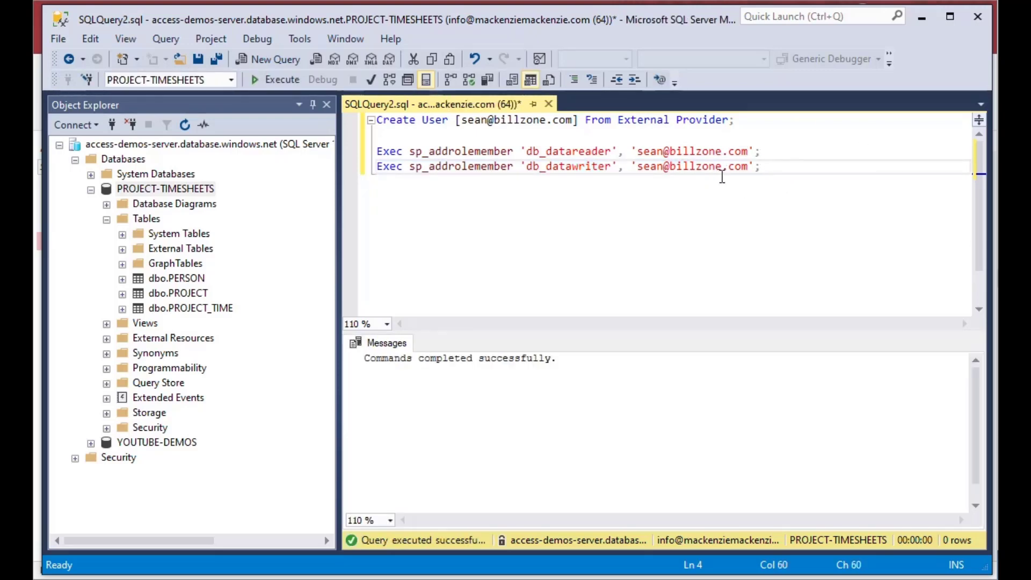
left_click(919, 20)
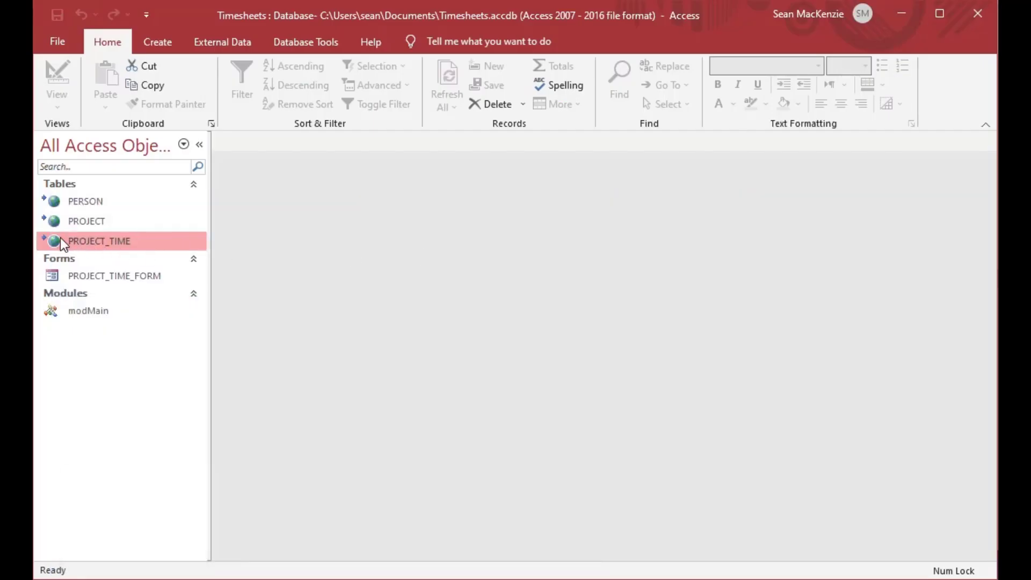
Step: Open the PERSON, PROJECT and PROJECT_TIME tables and enter test comment 'asdf asdf asdfadsfa' on record 4
double_click(54, 202)
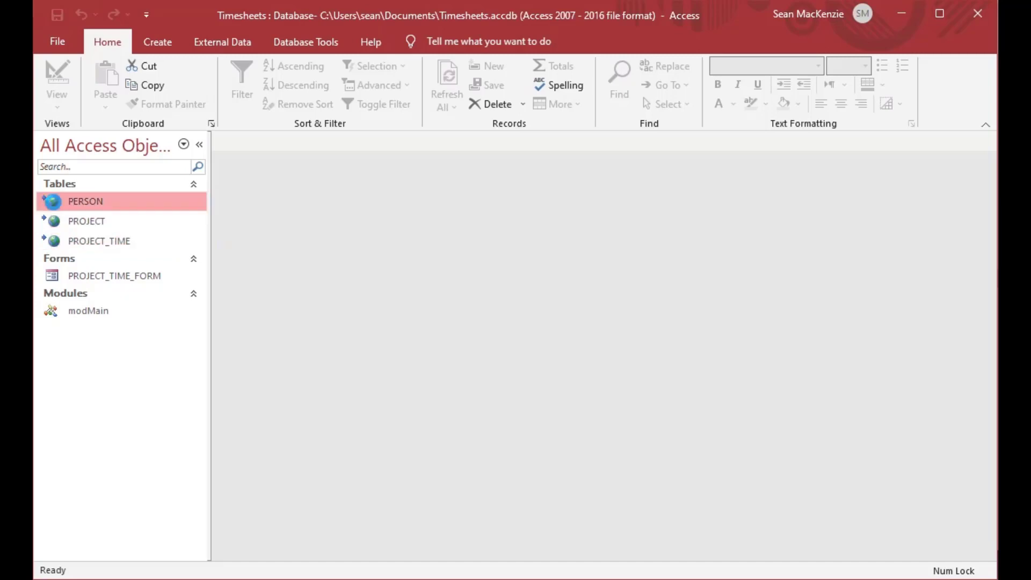
double_click(68, 222)
double_click(61, 243)
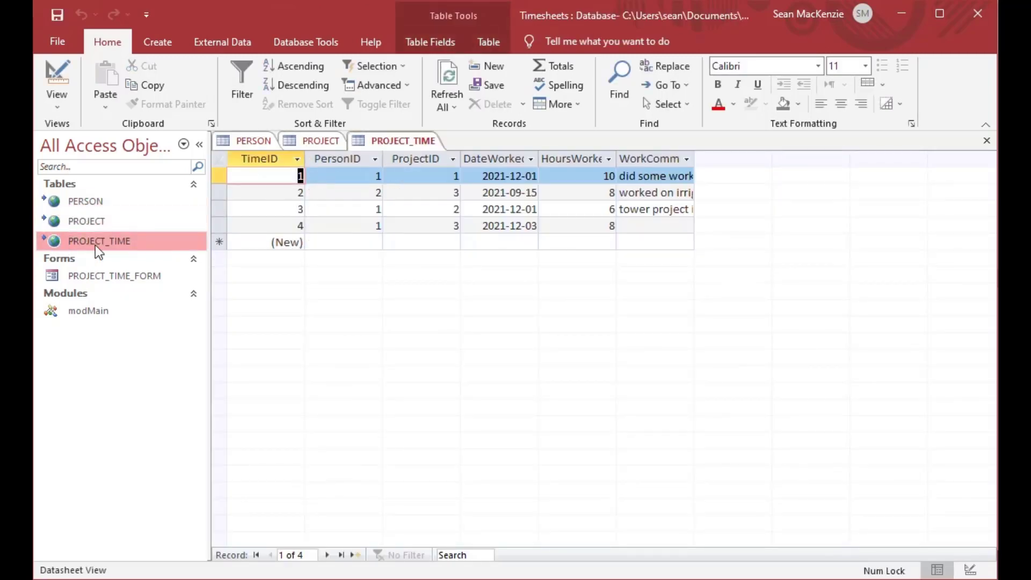
left_click(659, 226)
type("asdf asdf")
type(" asdfadsfa")
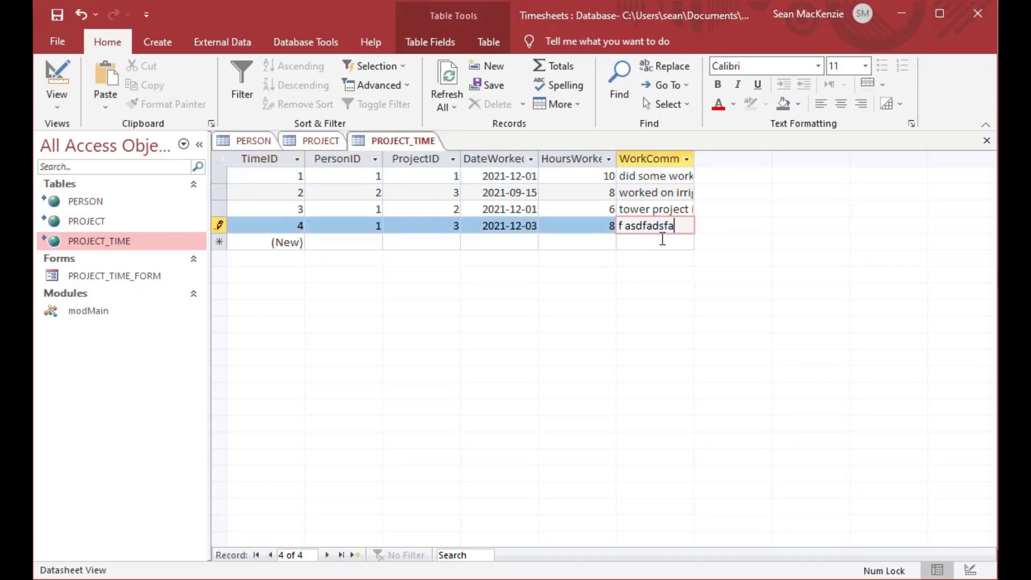
left_click(637, 215)
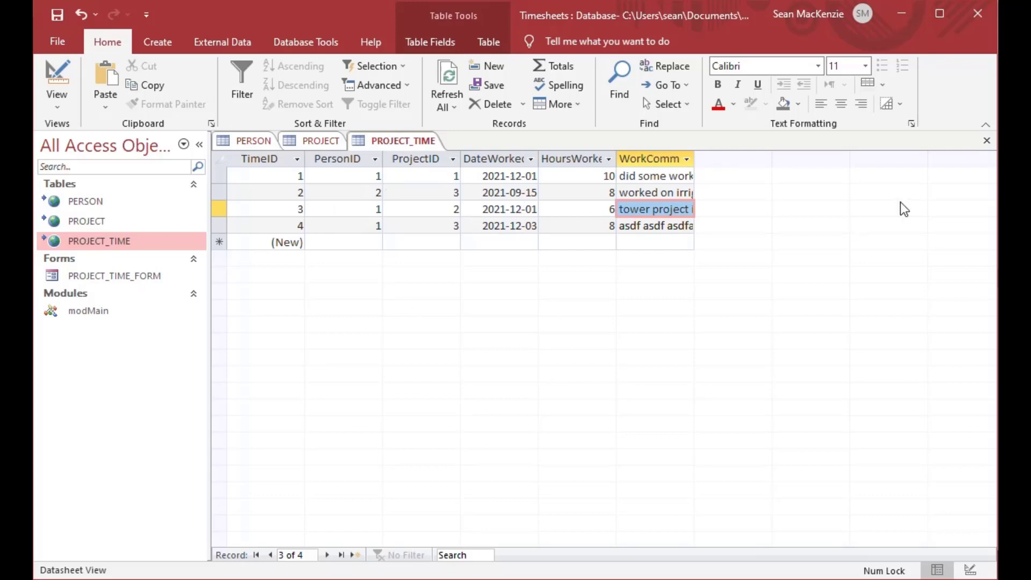
Step: Close the three tables and open PROJECT_TIME_FORM showing its four records
left_click(989, 143)
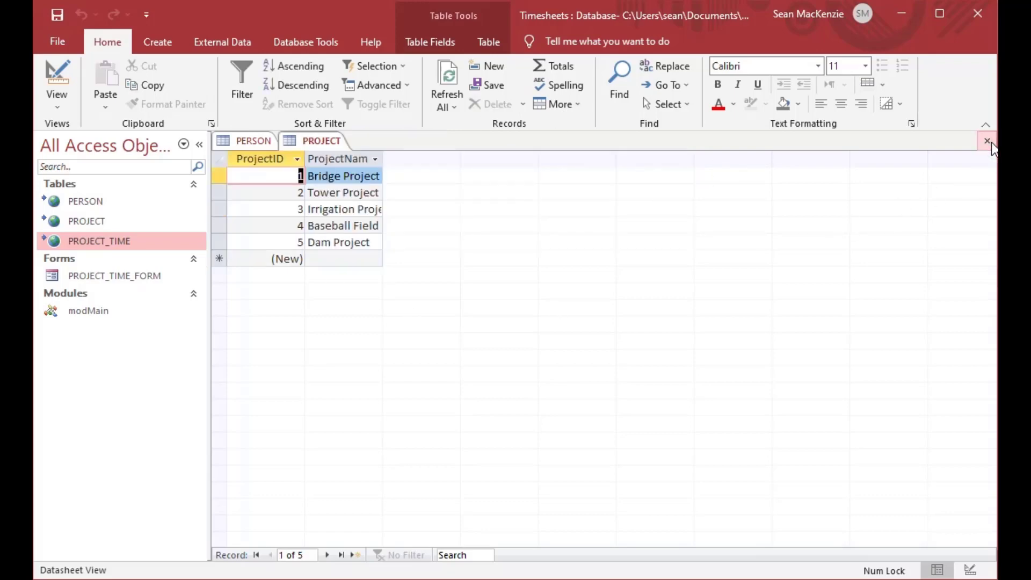
left_click(988, 141)
left_click(988, 142)
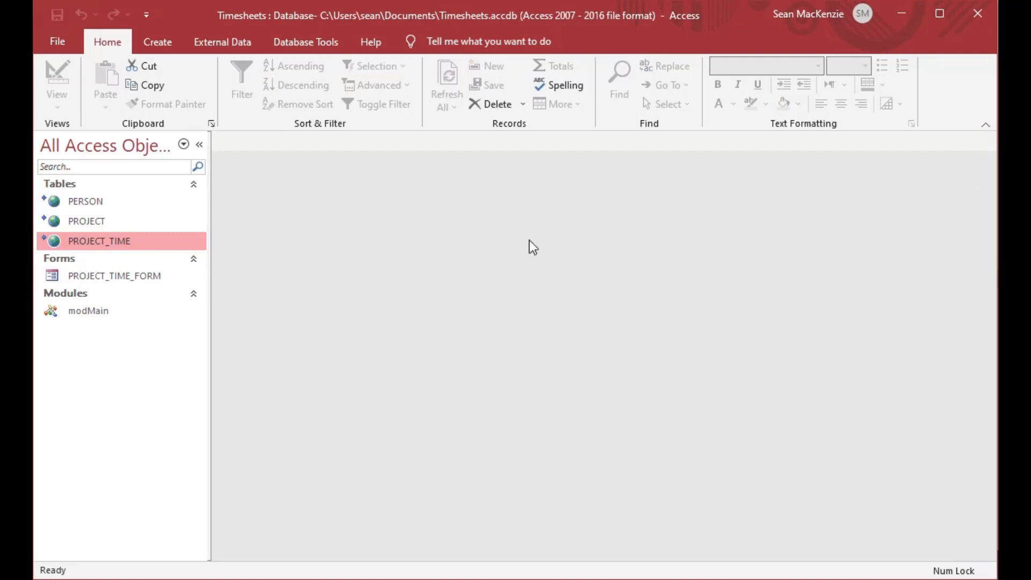
left_click(54, 278)
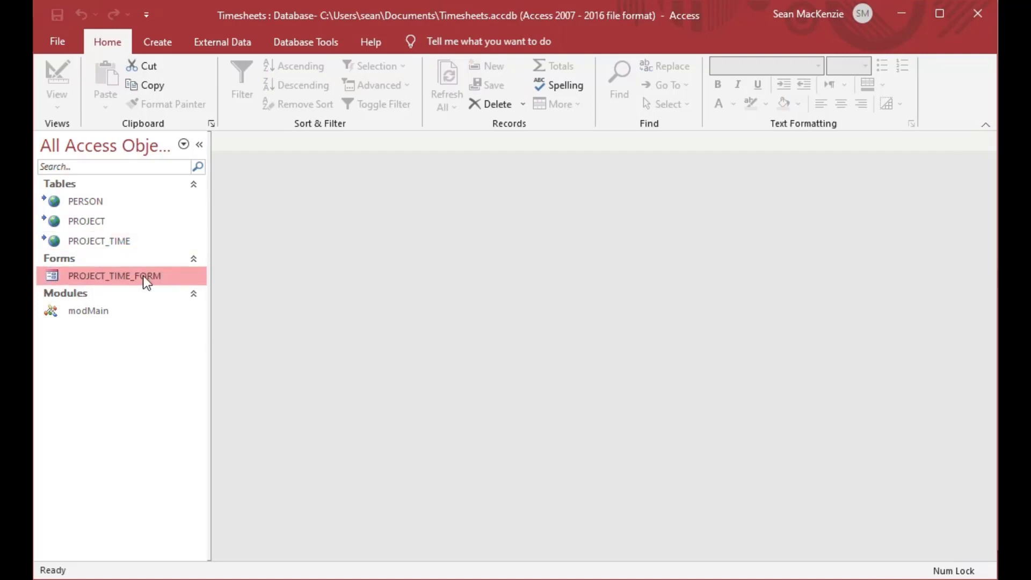
double_click(63, 275)
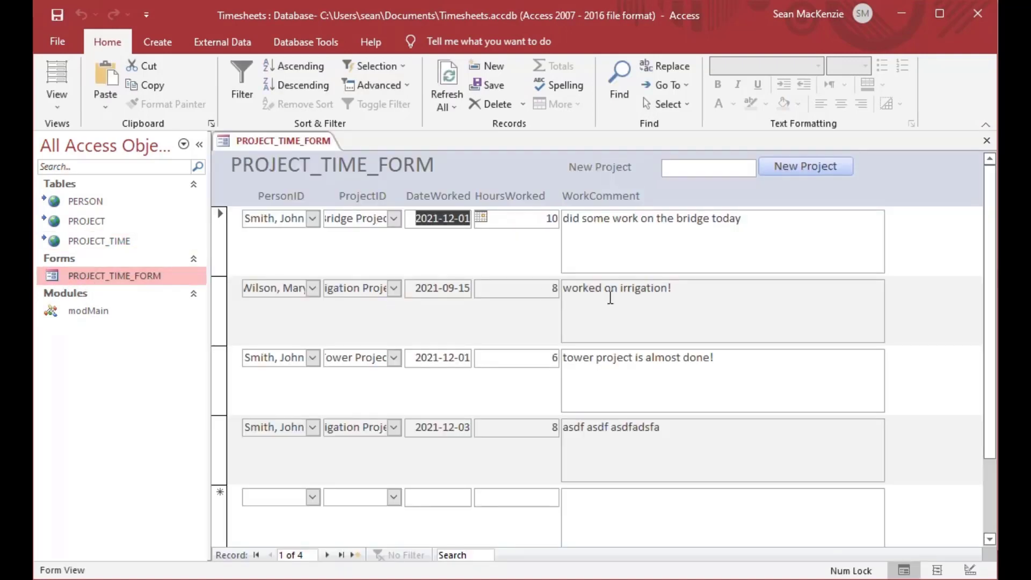
scroll(621, 304, "down", 2)
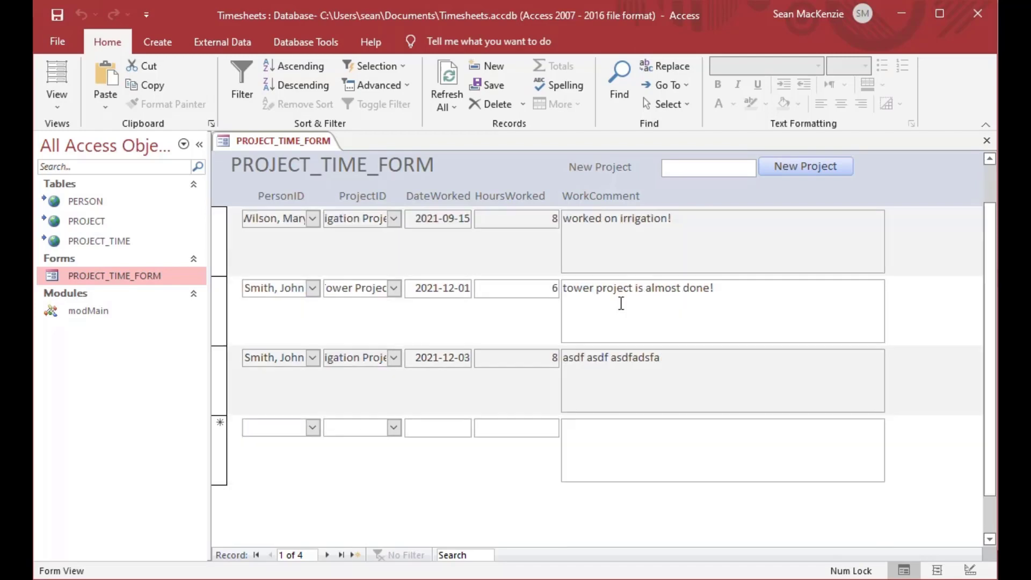
scroll(621, 305, "up", 2)
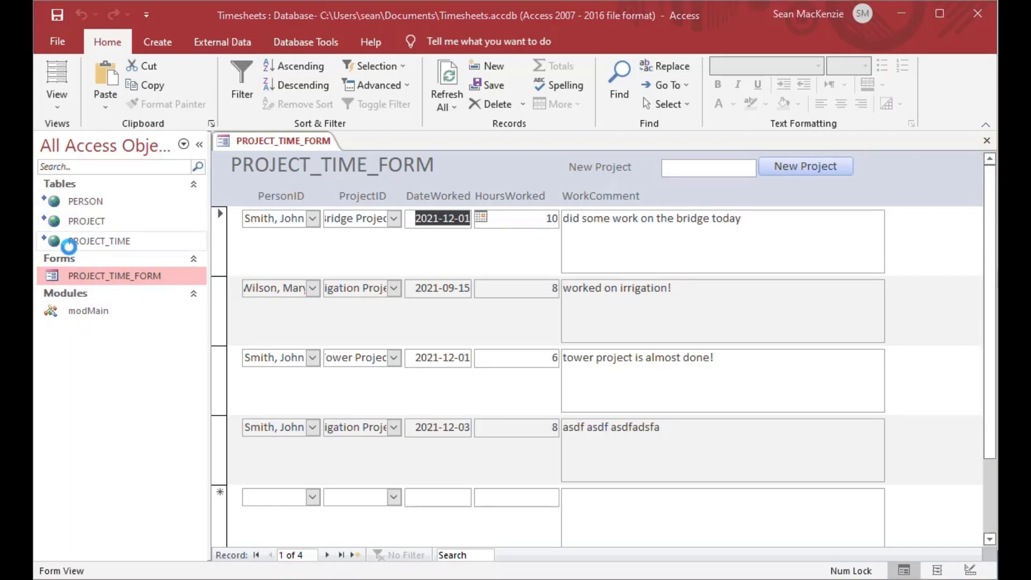
key("alt+F11")
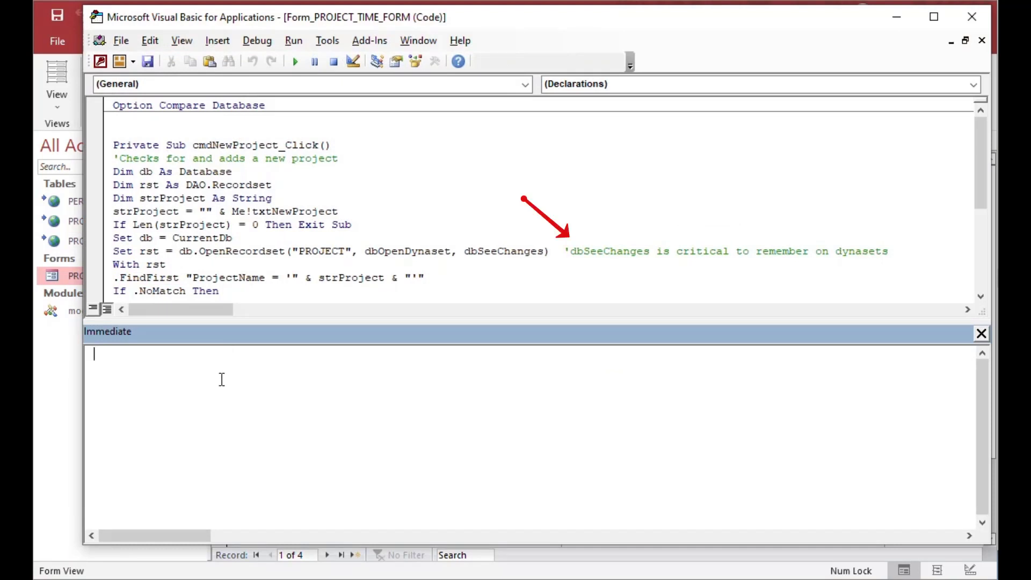
type("?currentdb.TableDefs")
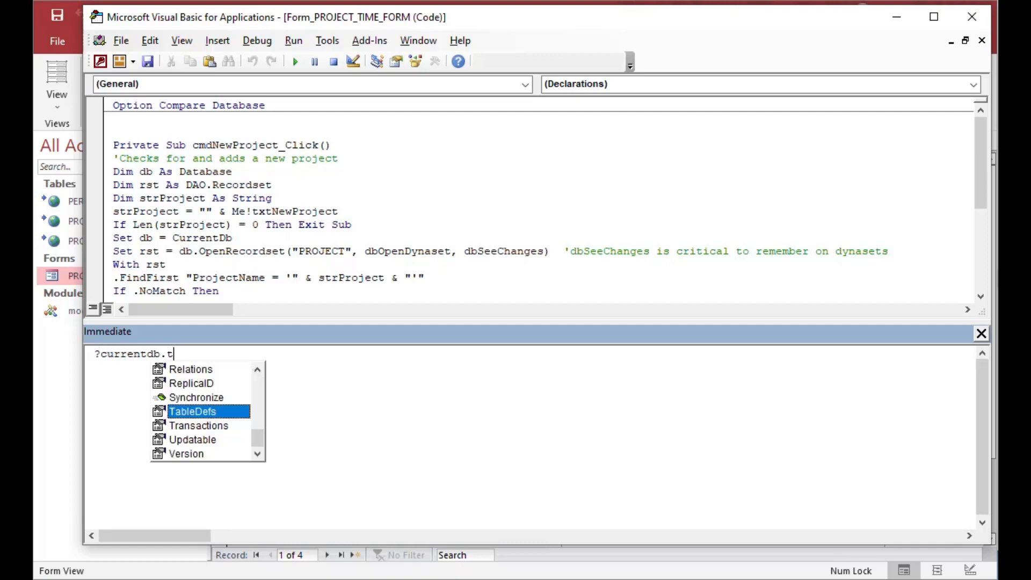
type("(\"")
key("Caps_Lock")
type("PERSON\").CONN")
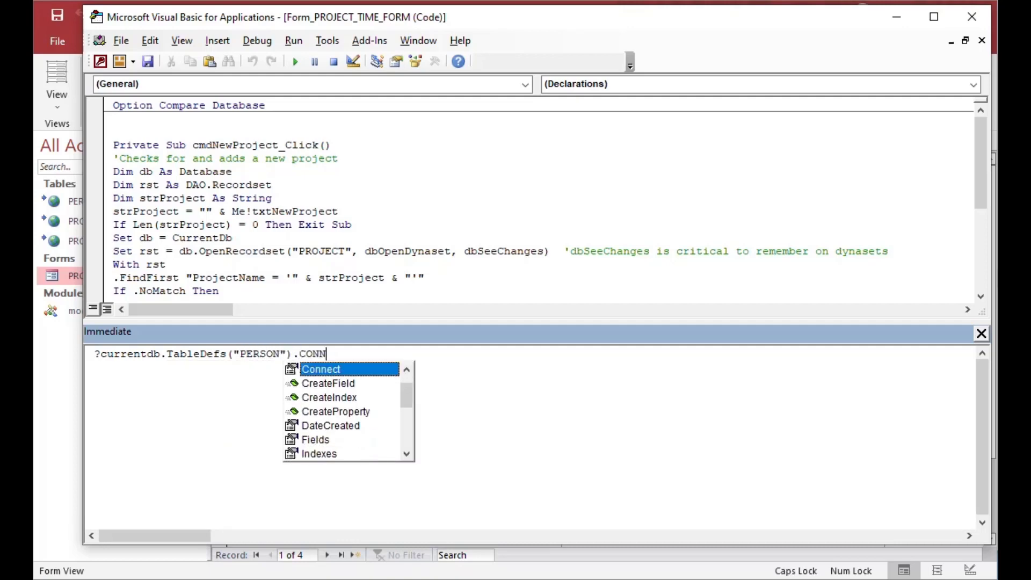
key("Tab")
key("Return")
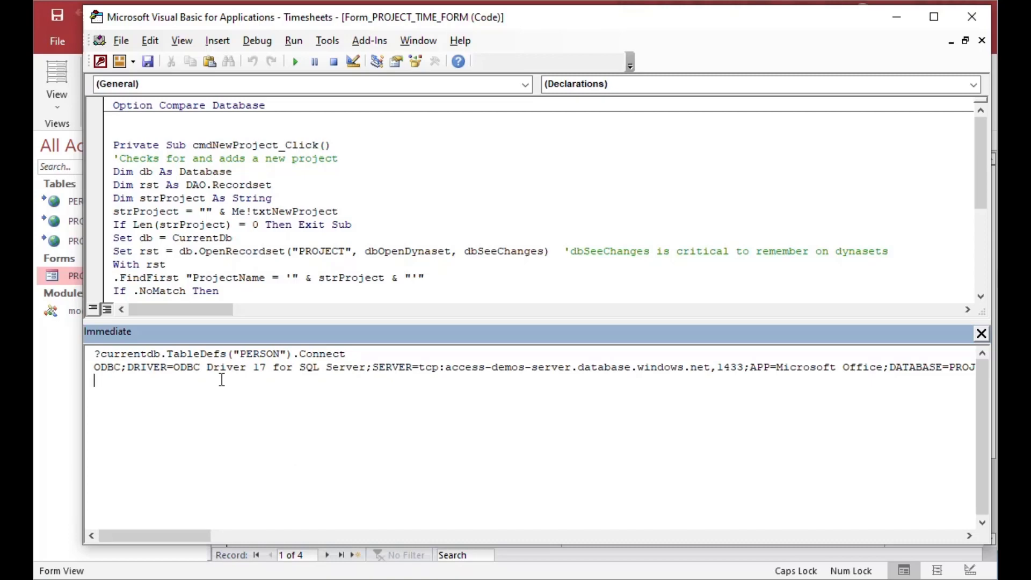
double_click(254, 368)
left_click(447, 367)
left_click_drag(446, 367, 709, 368)
left_click_drag(177, 536, 219, 536)
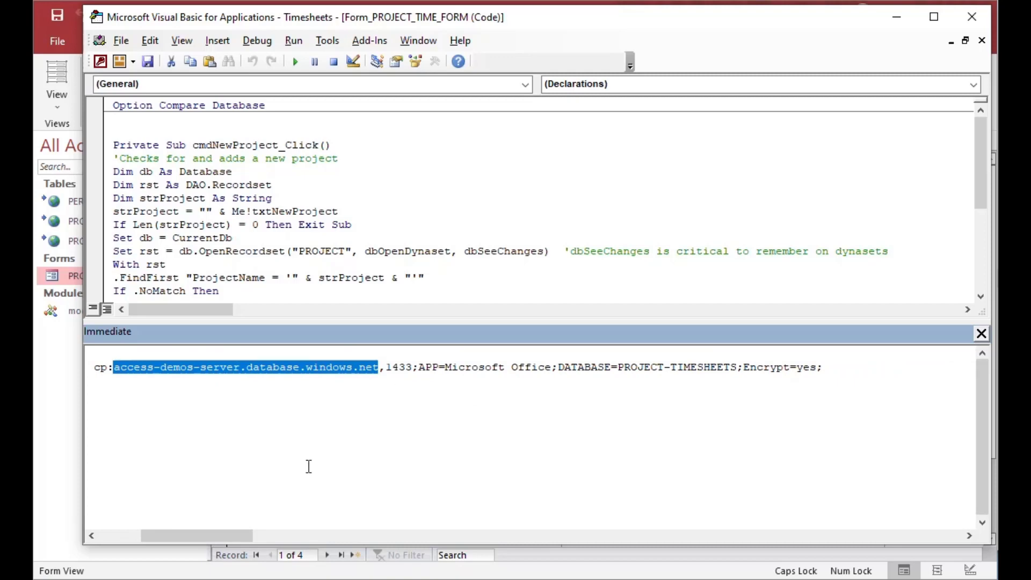
left_click_drag(215, 535, 173, 535)
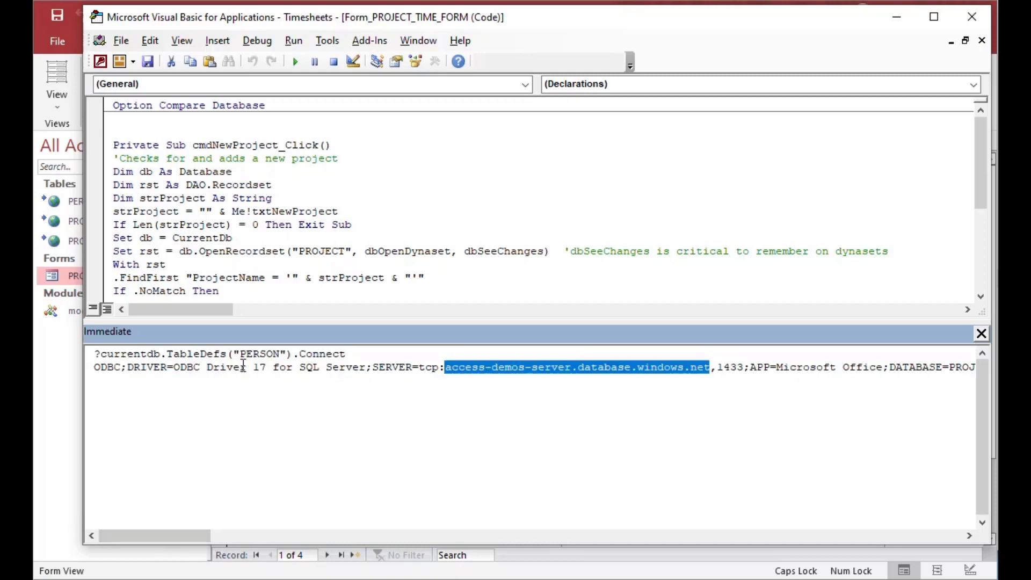
left_click(242, 365)
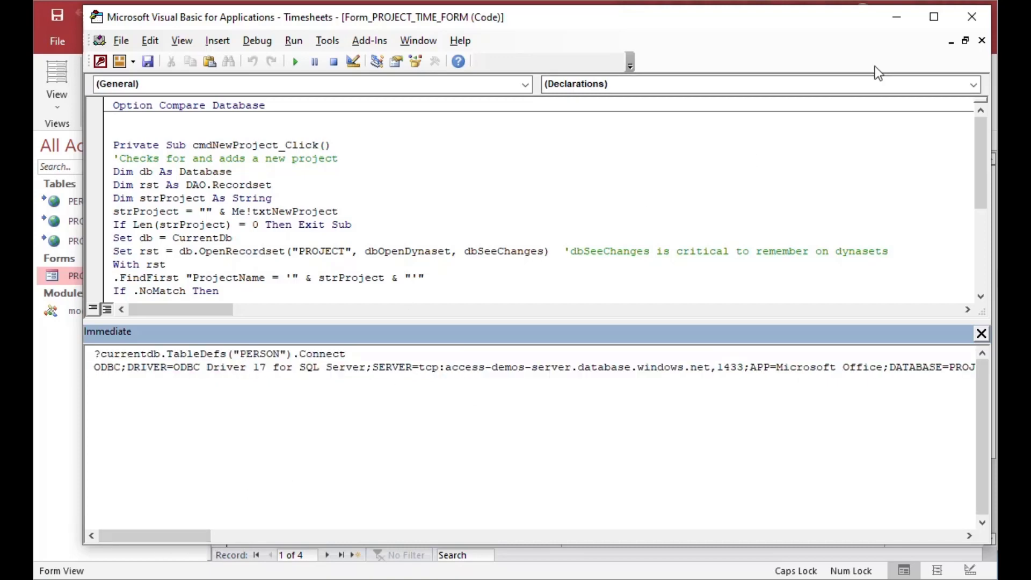
left_click(896, 18)
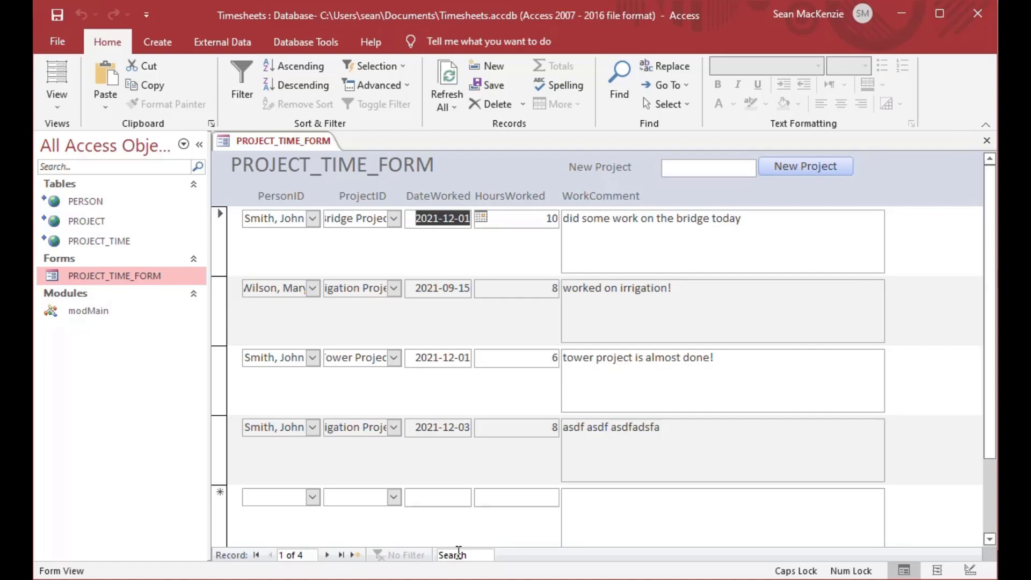
Step: Restart Access, open PROJECT_TIME_FORM, and log in with Active Directory Interactive using the full sign-in e-mail
left_click(978, 14)
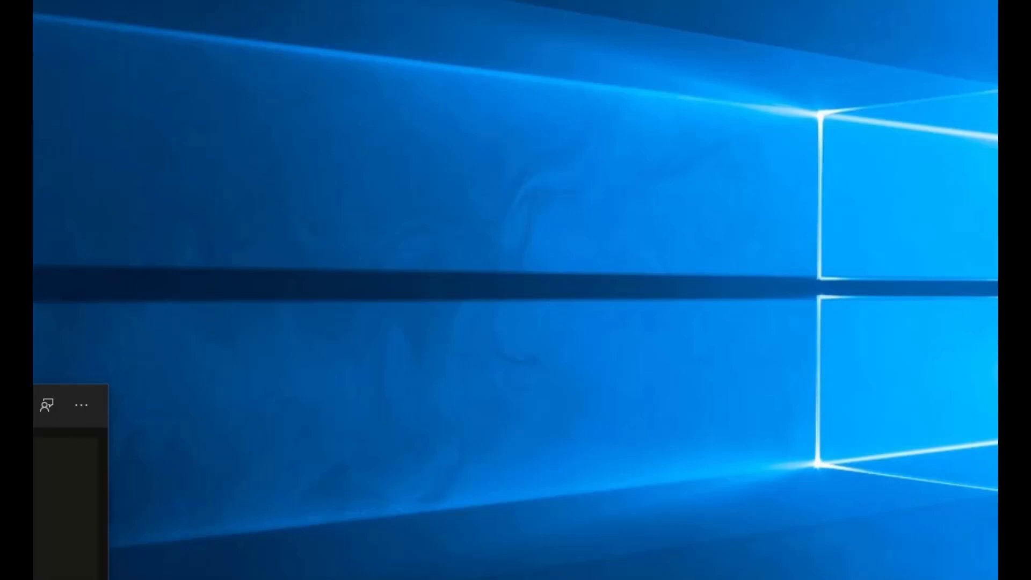
key("Return")
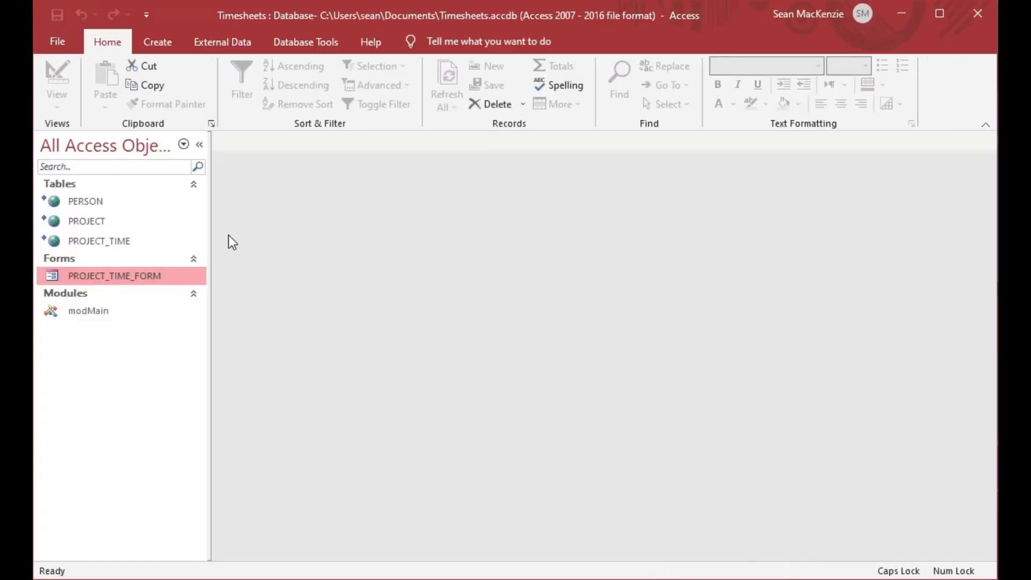
double_click(59, 282)
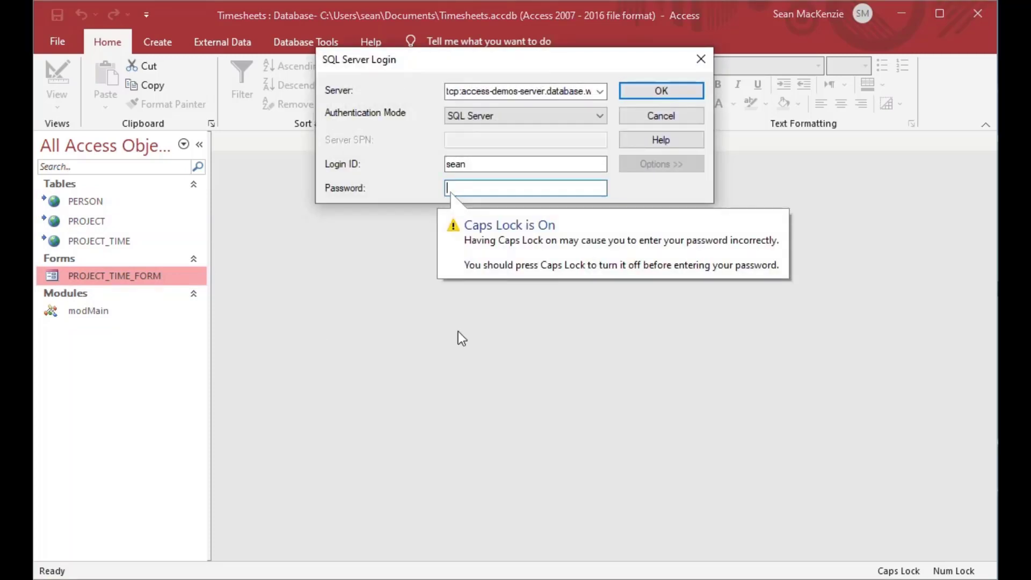
key("Caps_Lock")
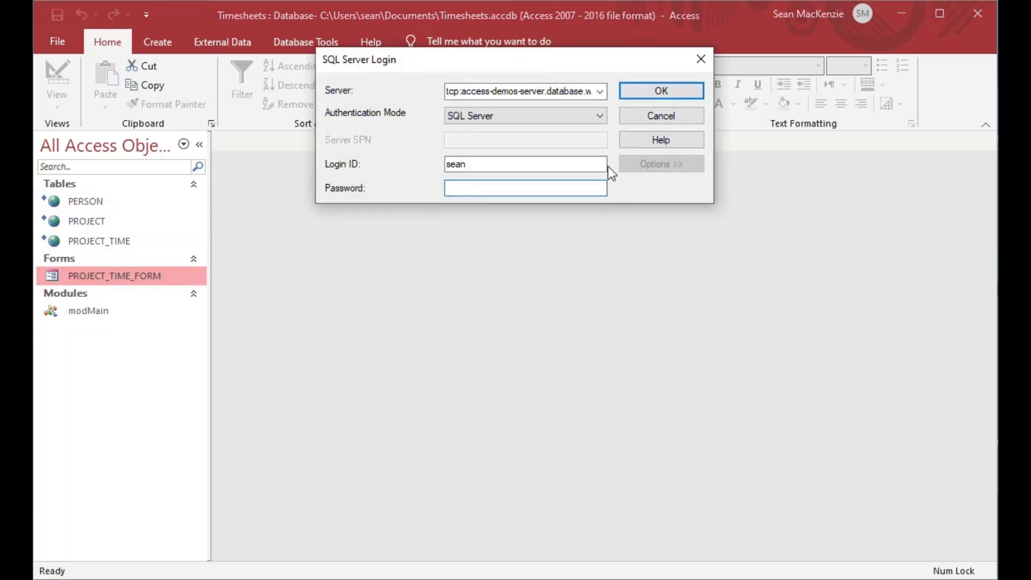
left_click(601, 114)
left_click(539, 176)
left_click(520, 167)
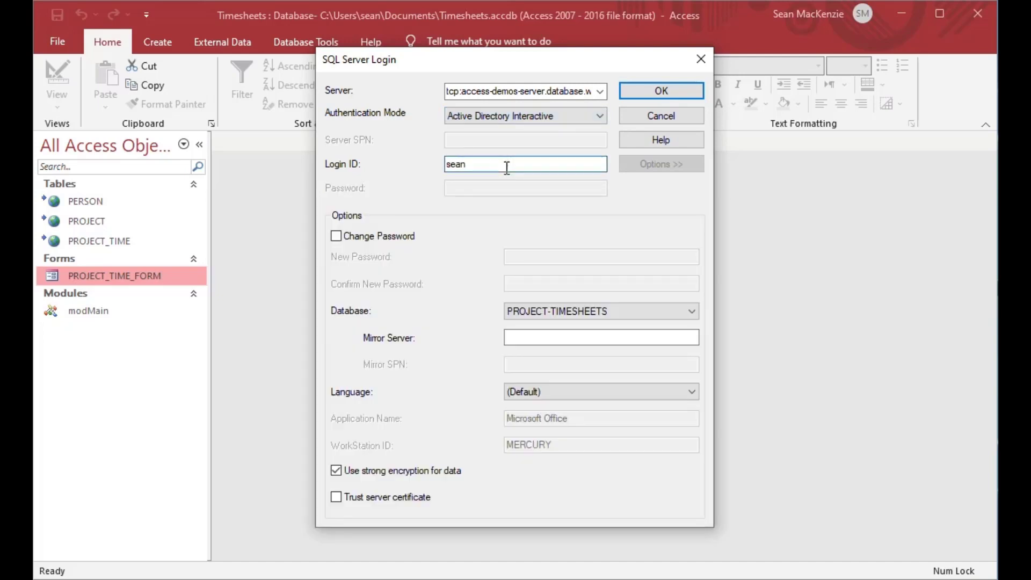
type("@billzone.com")
left_click(665, 91)
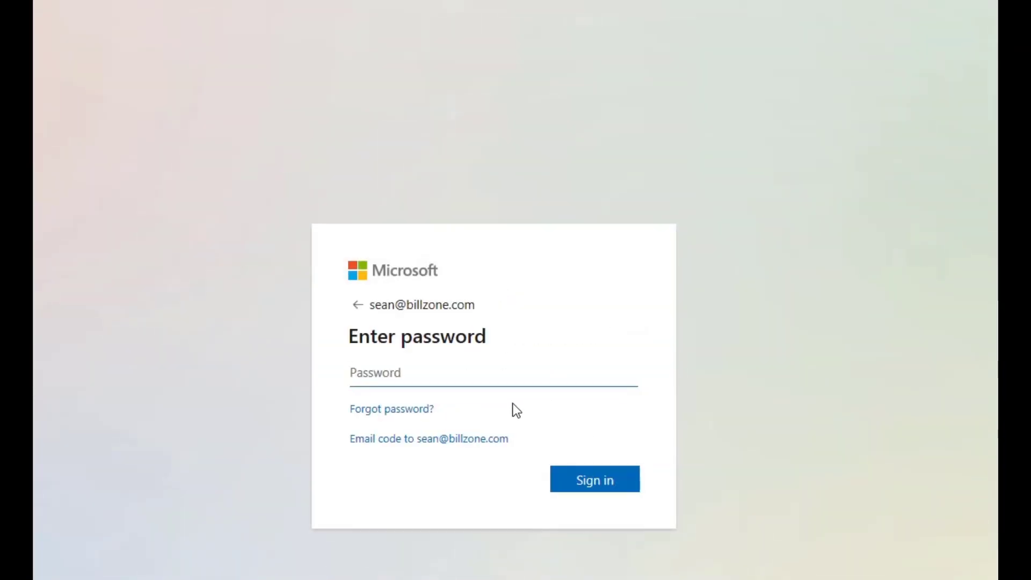
Step: Sign in with the account password, then test the person and project lists on the first two records
type("•••••••••")
key("Return")
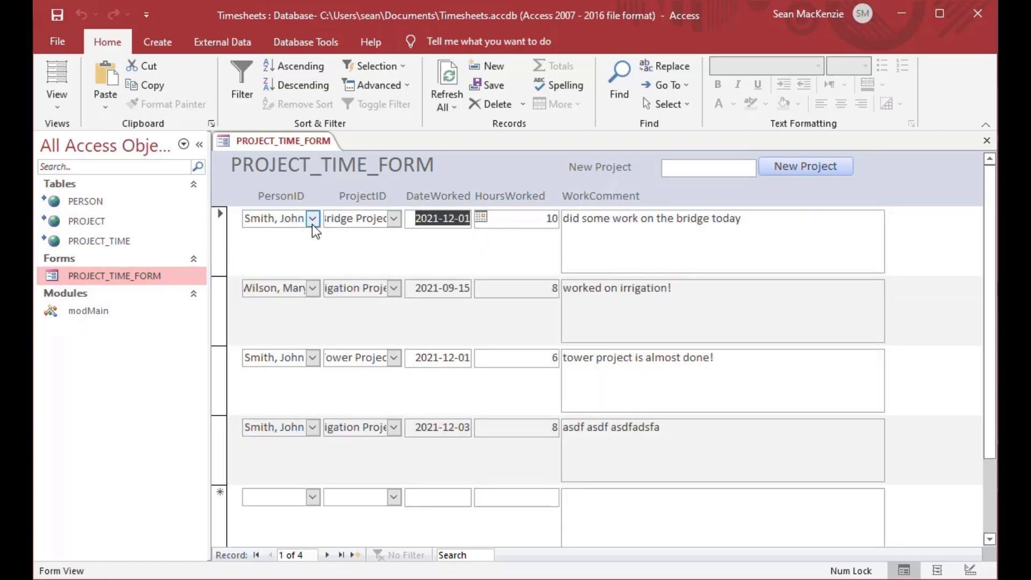
left_click(312, 218)
left_click(314, 218)
left_click(395, 218)
left_click(395, 219)
left_click(395, 290)
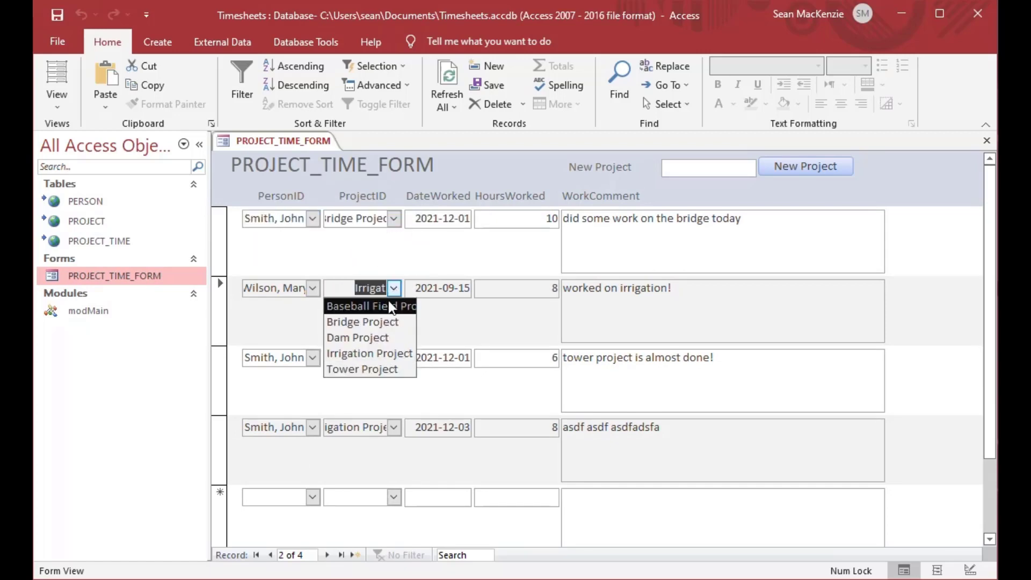
left_click(395, 291)
left_click(313, 289)
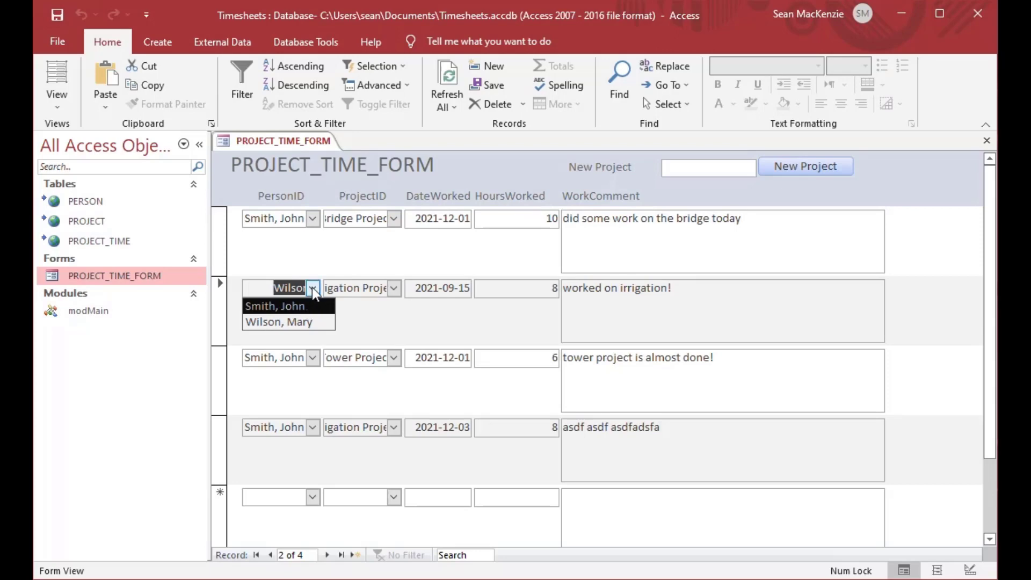
left_click(312, 288)
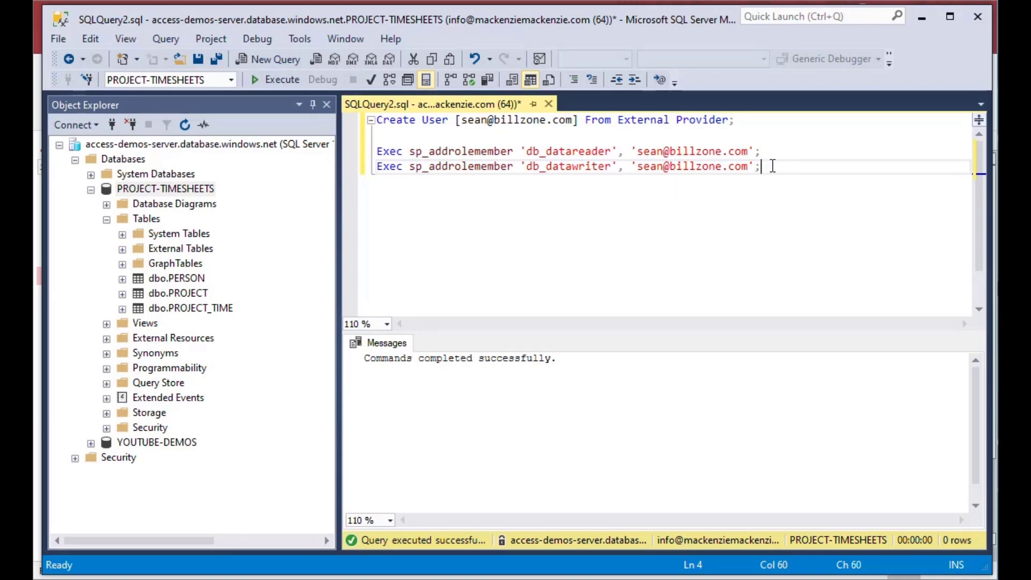
Step: Expand PROJECT-TIMESHEETS > Security > Users and create a New User template script
left_click_drag(772, 166, 367, 169)
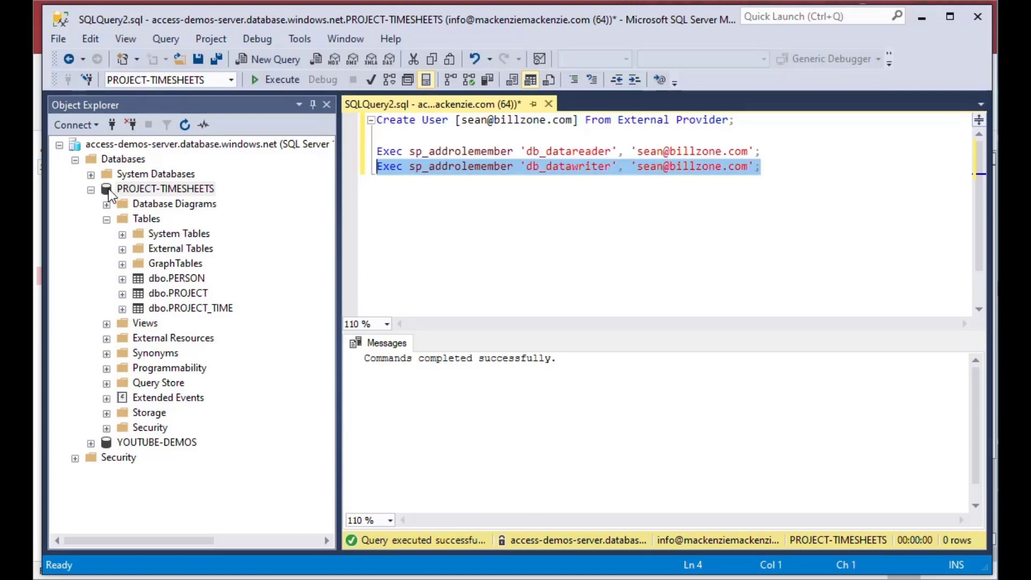
left_click(106, 219)
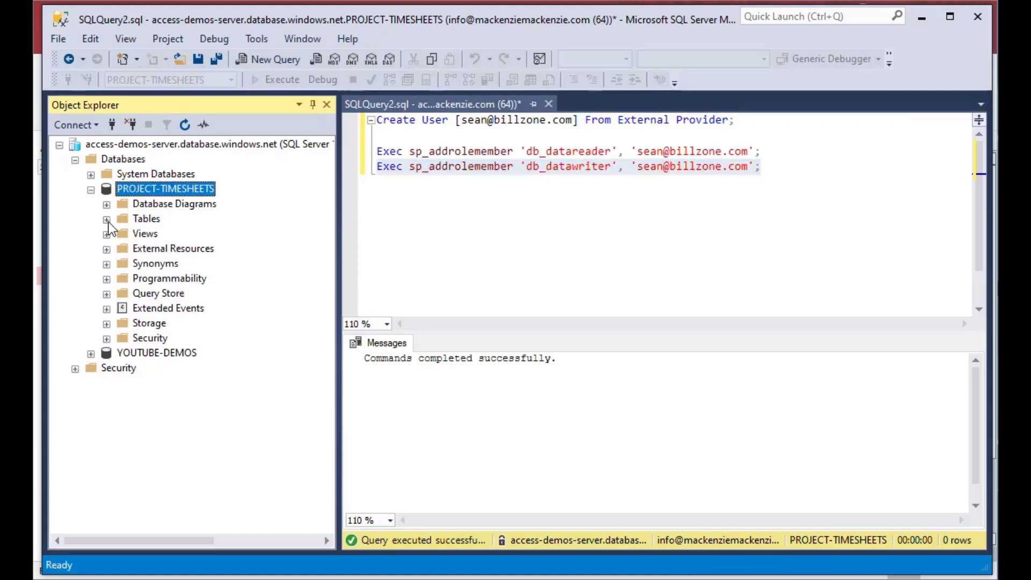
left_click(106, 338)
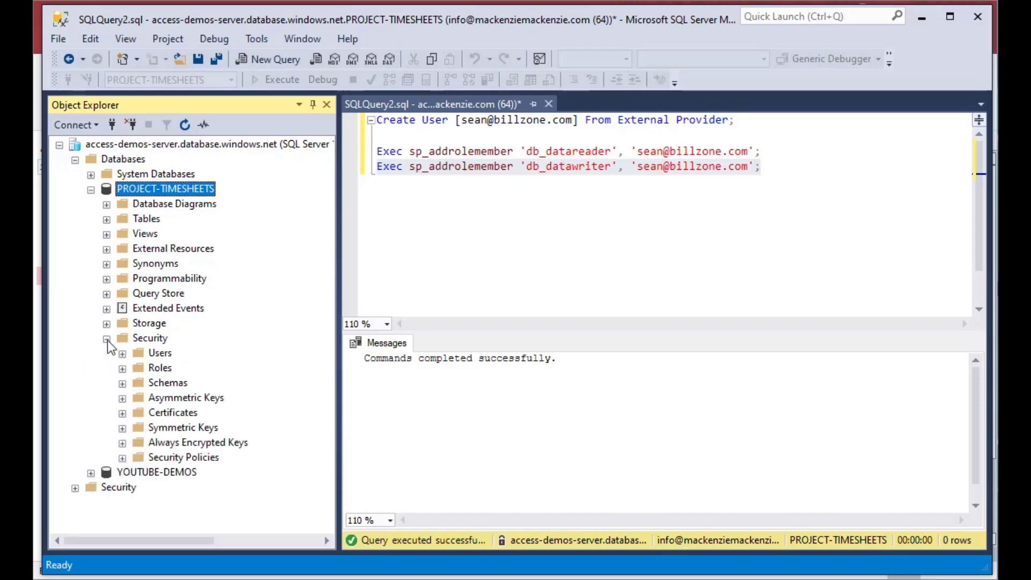
left_click(122, 354)
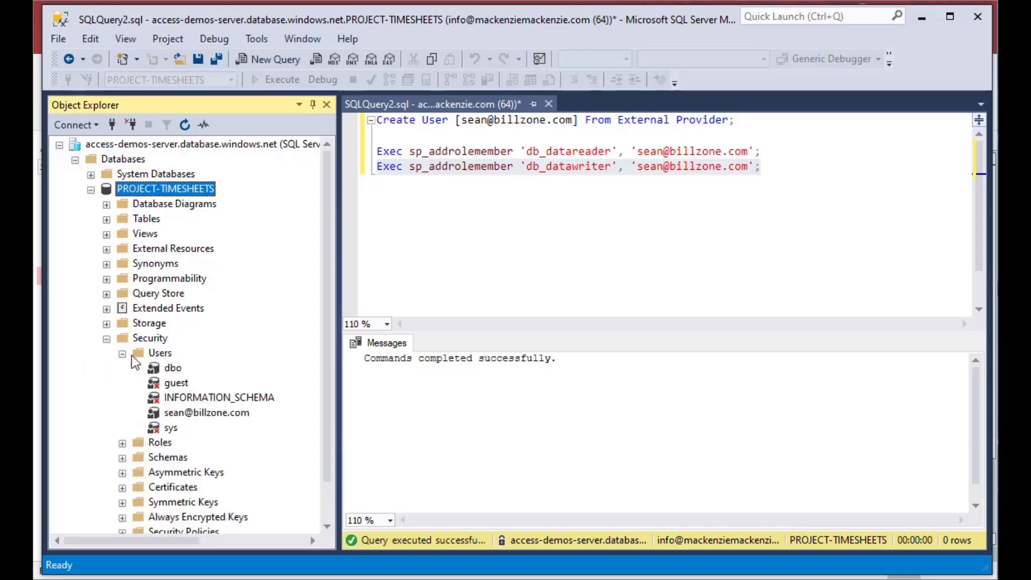
left_click(191, 413)
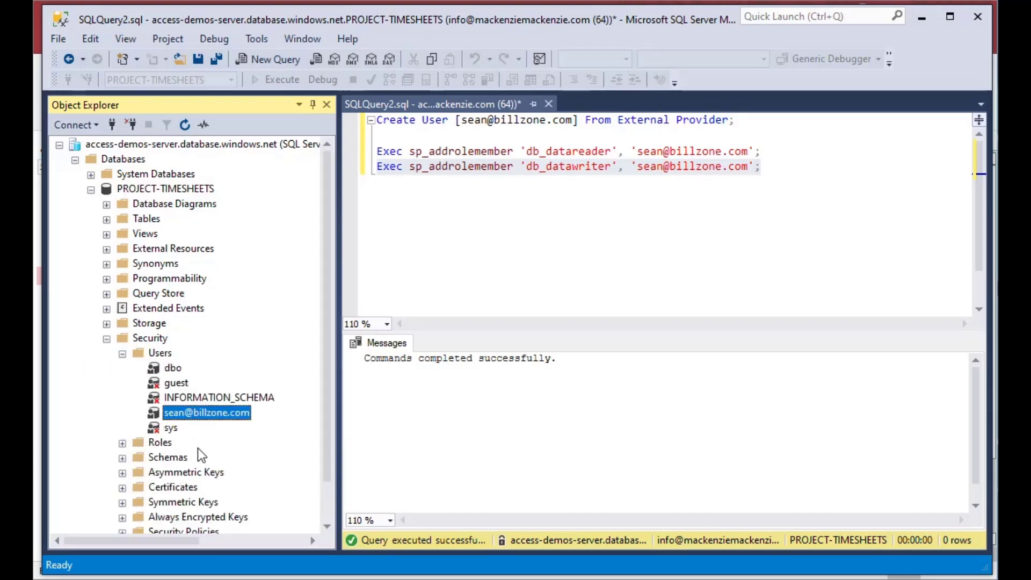
right_click(141, 353)
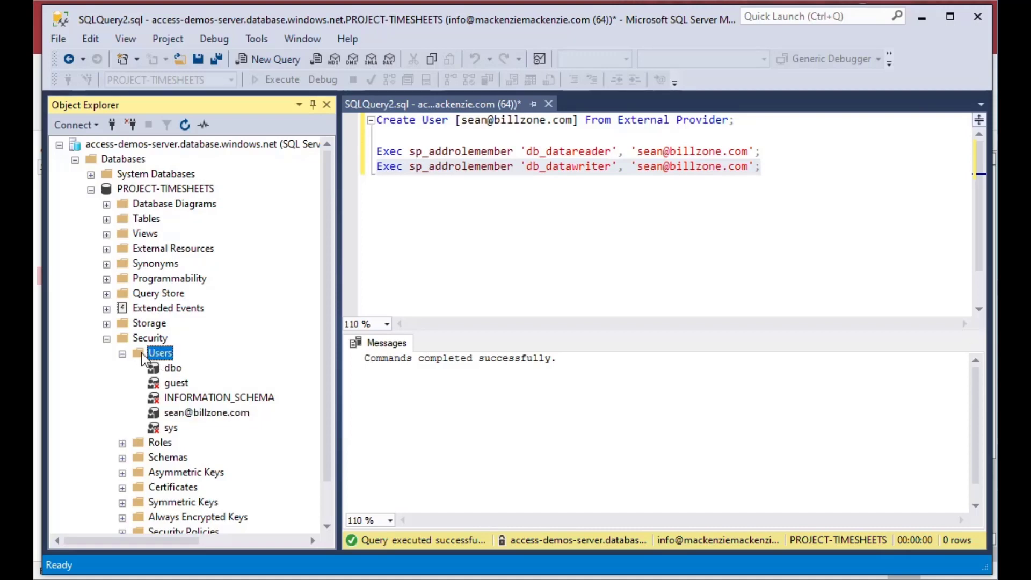
left_click(183, 365)
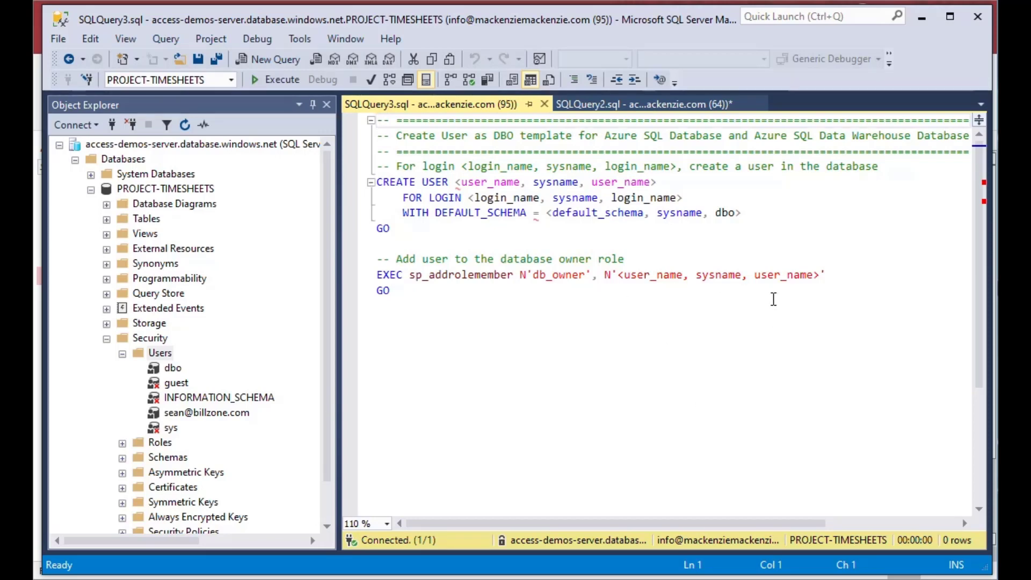
Step: Close the new-user template and select the db_datawriter statement in the role script
left_click(545, 104)
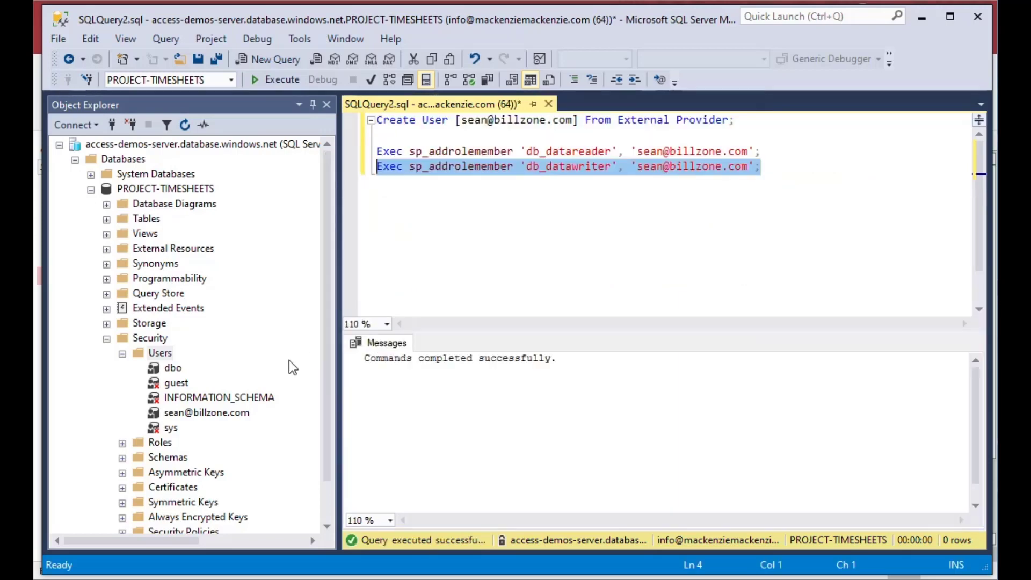
left_click(166, 413)
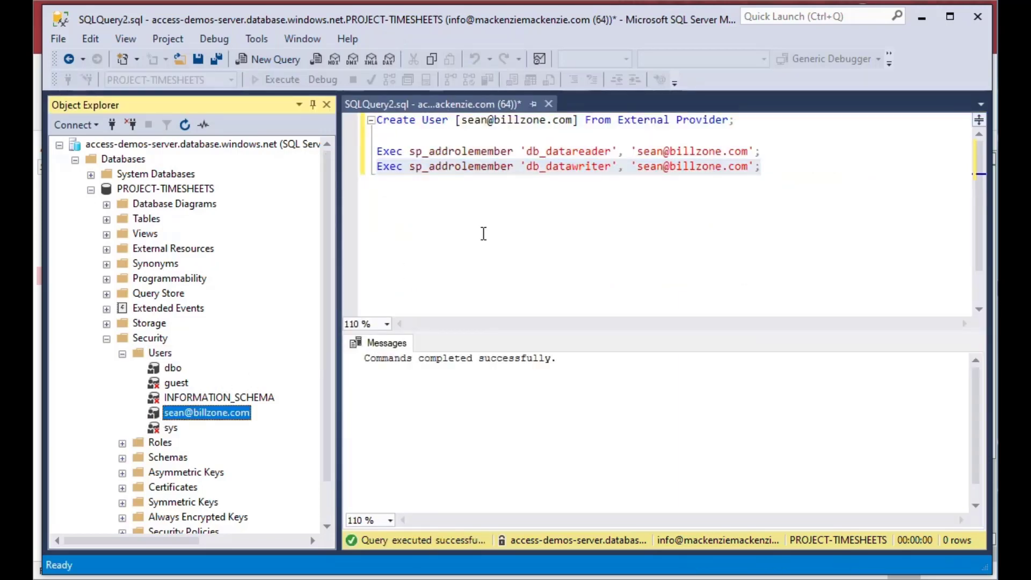
left_click(788, 169)
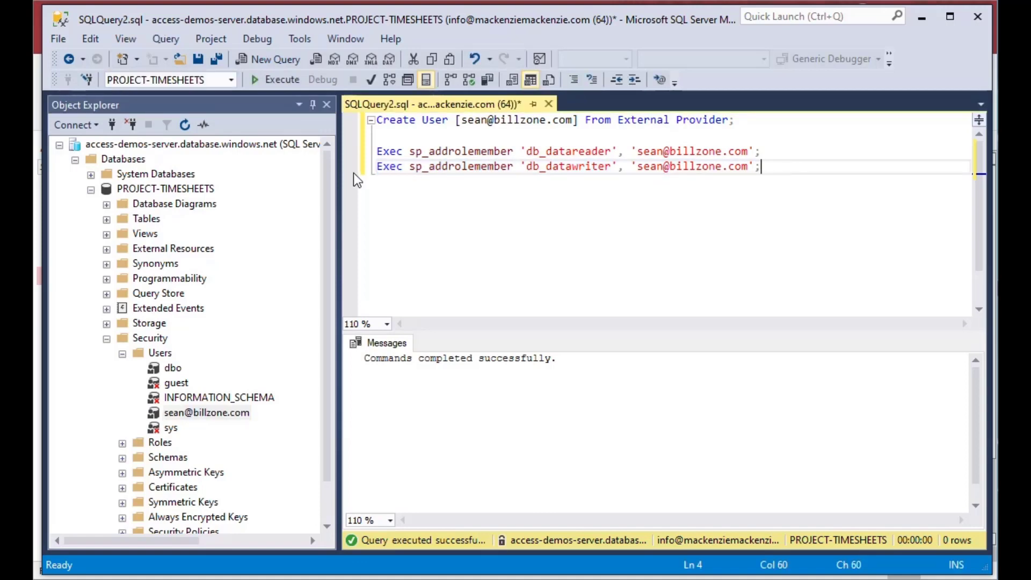
left_click_drag(377, 168, 772, 169)
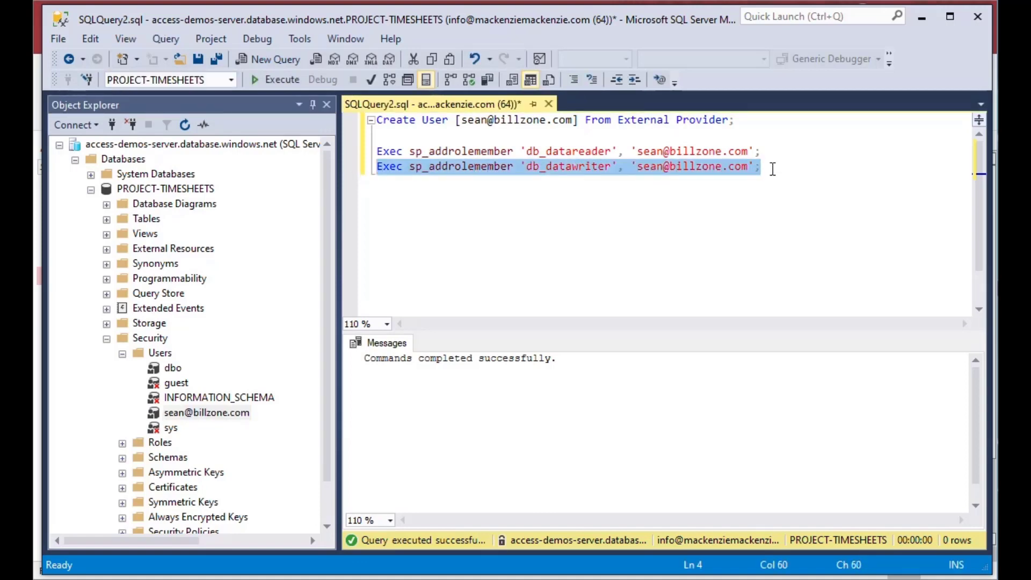
left_click(790, 168)
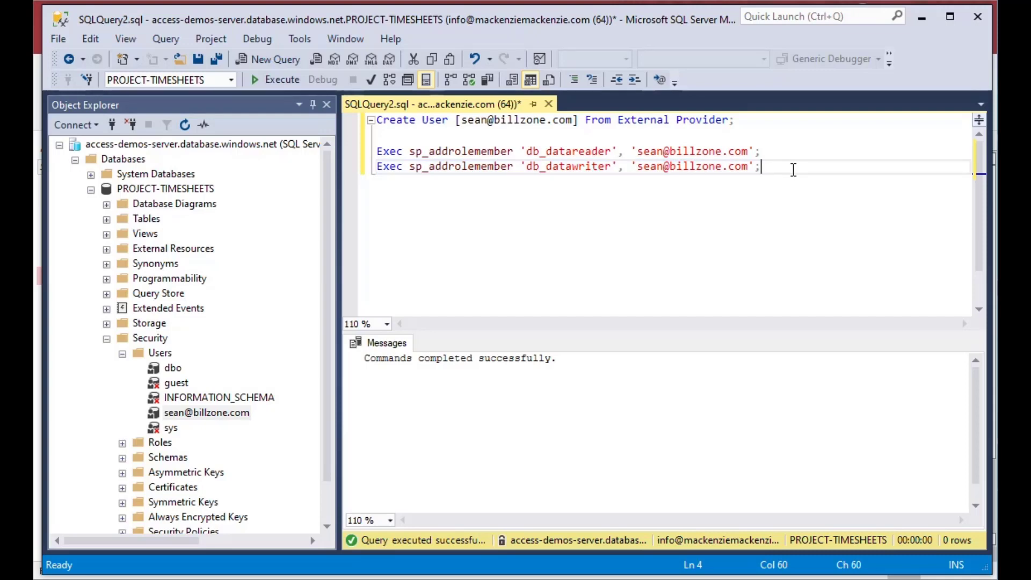
Step: Add an sp_droprolemember line removing the user from db_datawriter, then return to Access
key("Return")
type("Exe")
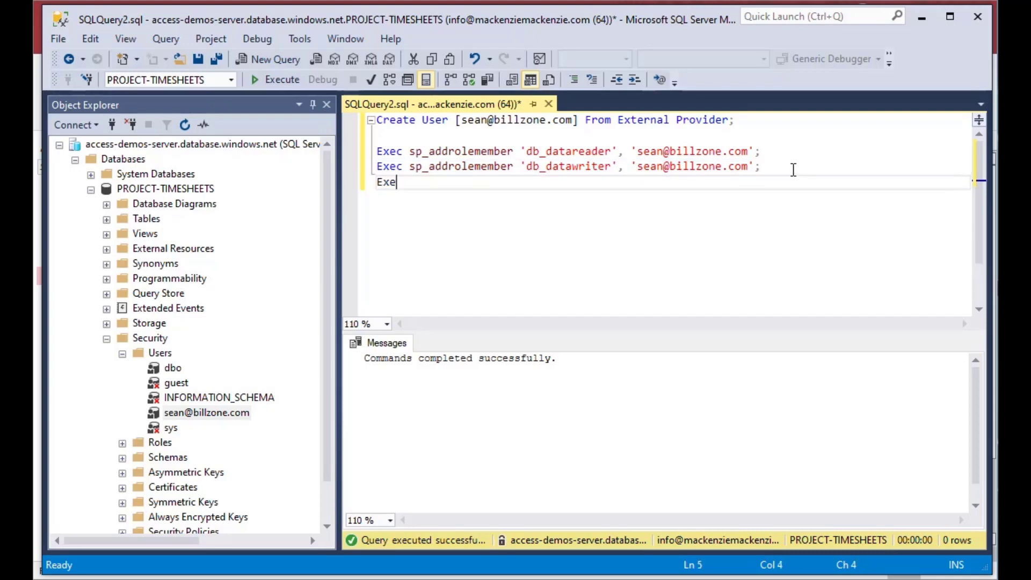
type("c sp_droprolemember")
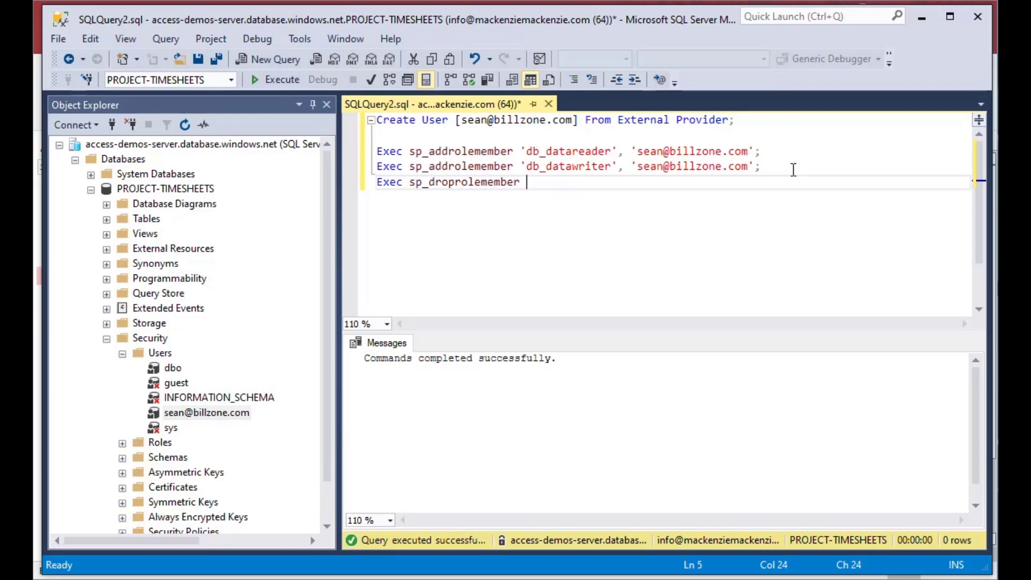
key("BackSpace")
type("'db_datawriter")
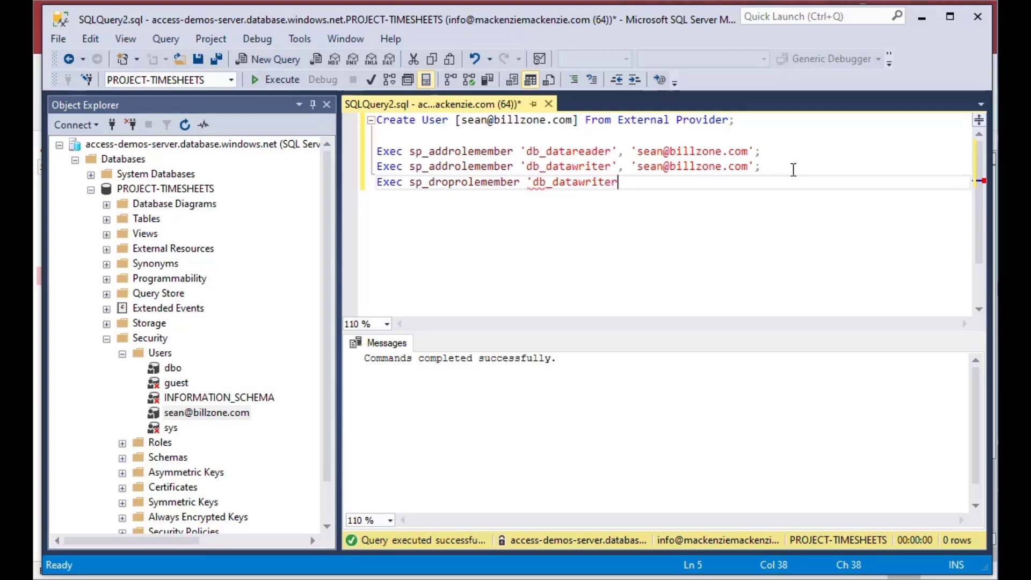
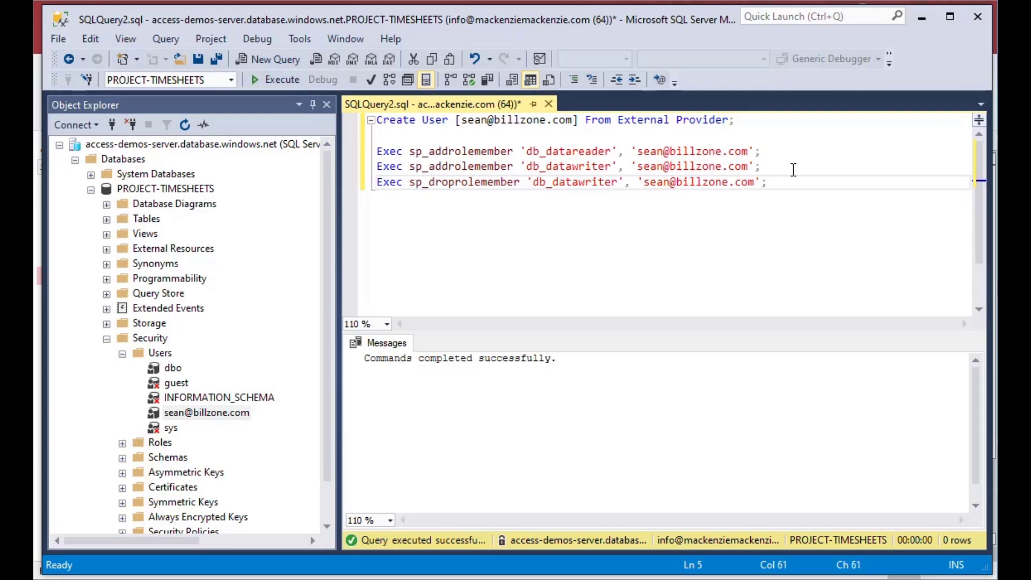
key("shift+Home")
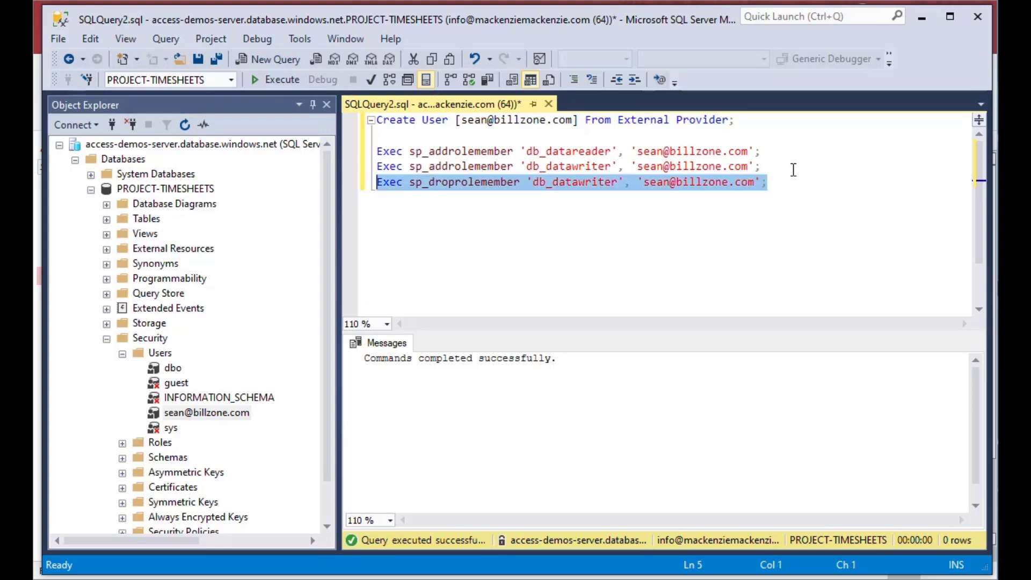
left_click(920, 17)
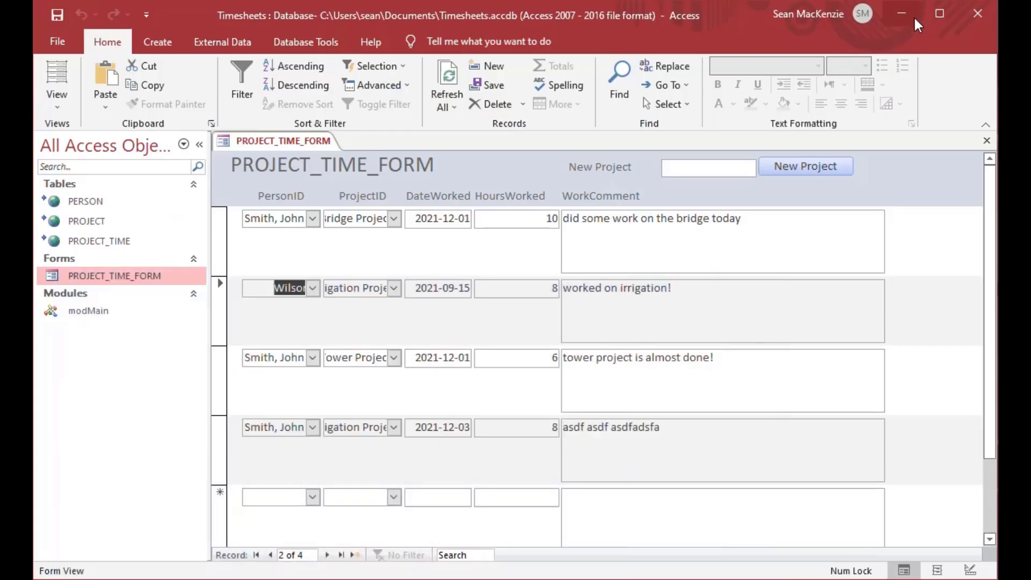
Step: Retry editing the first record's comment, dismiss the UPDATE permission error, and reselect the db_datawriter grant line
left_click(987, 140)
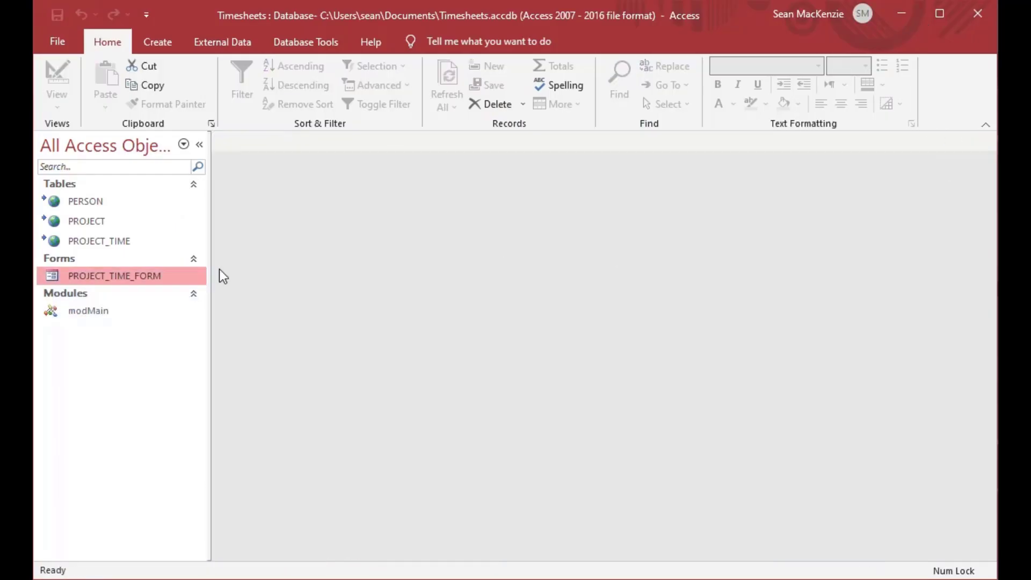
double_click(51, 275)
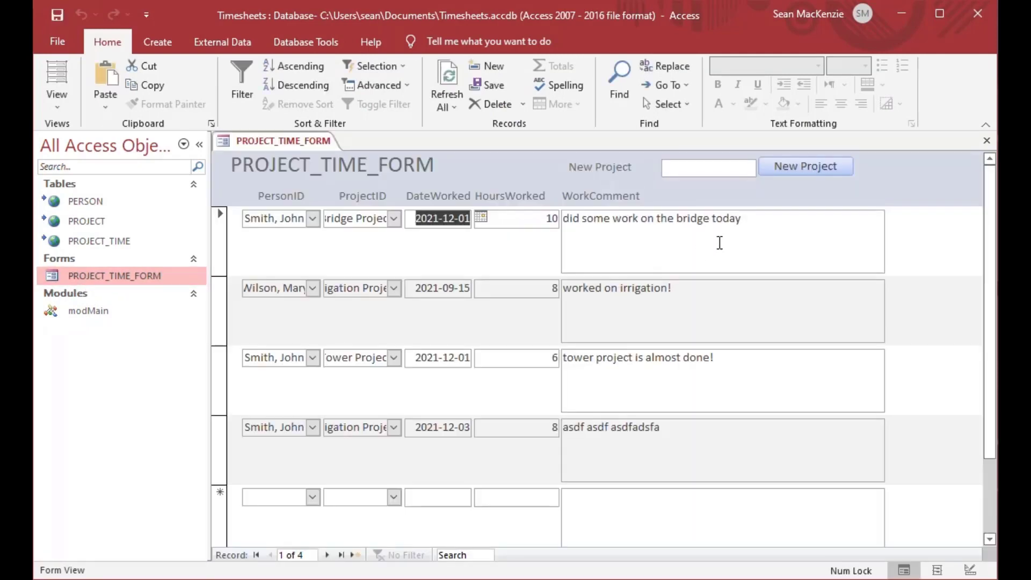
left_click(795, 221)
type("asdf asdfasd fasdf")
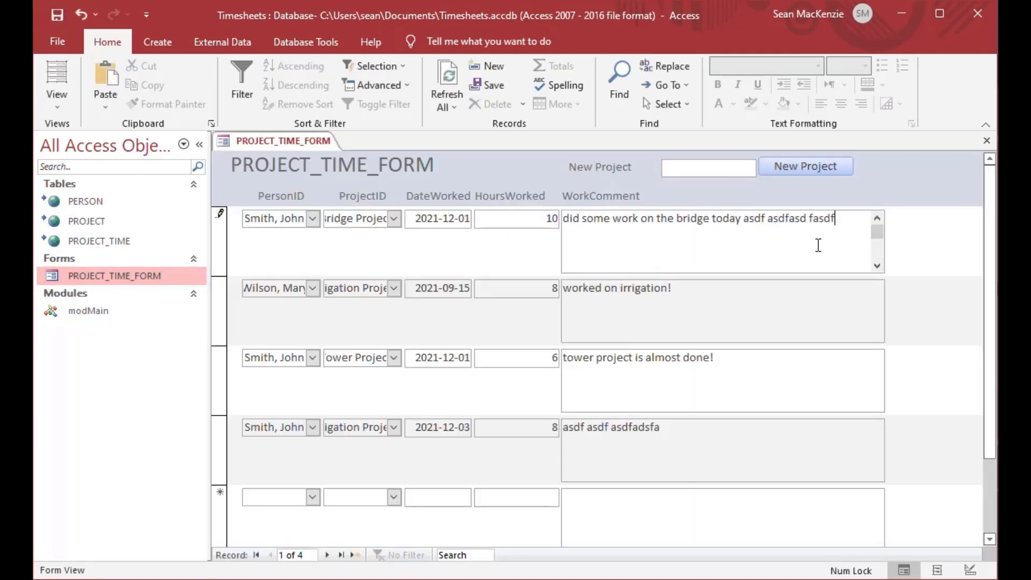
key("Tab")
key("Tab")
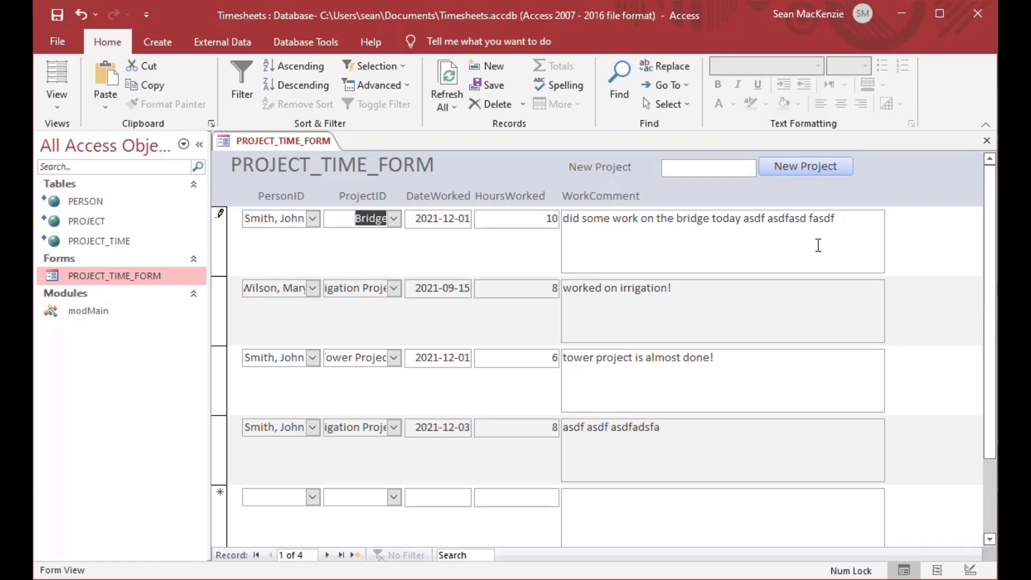
key("Tab")
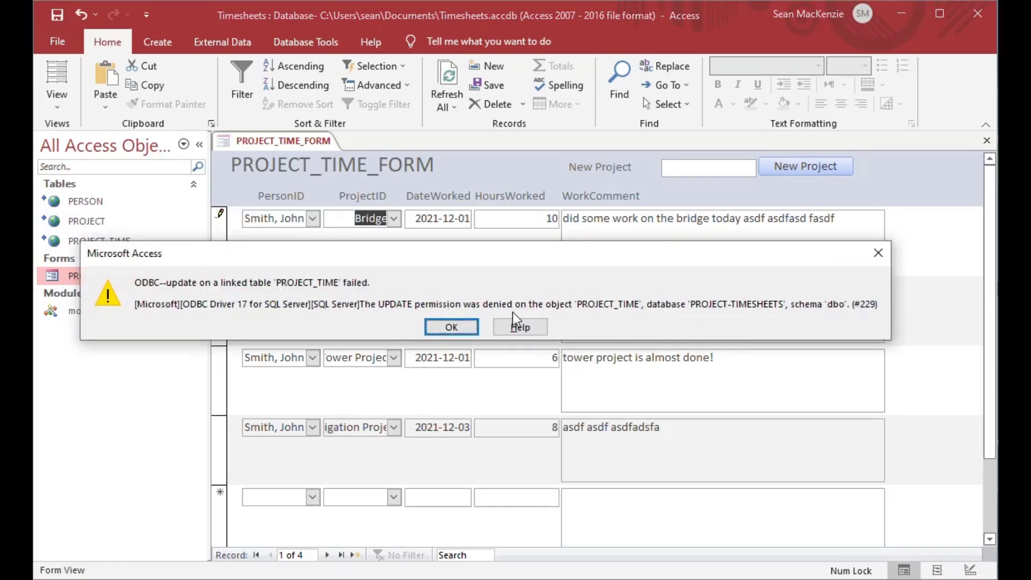
left_click(450, 328)
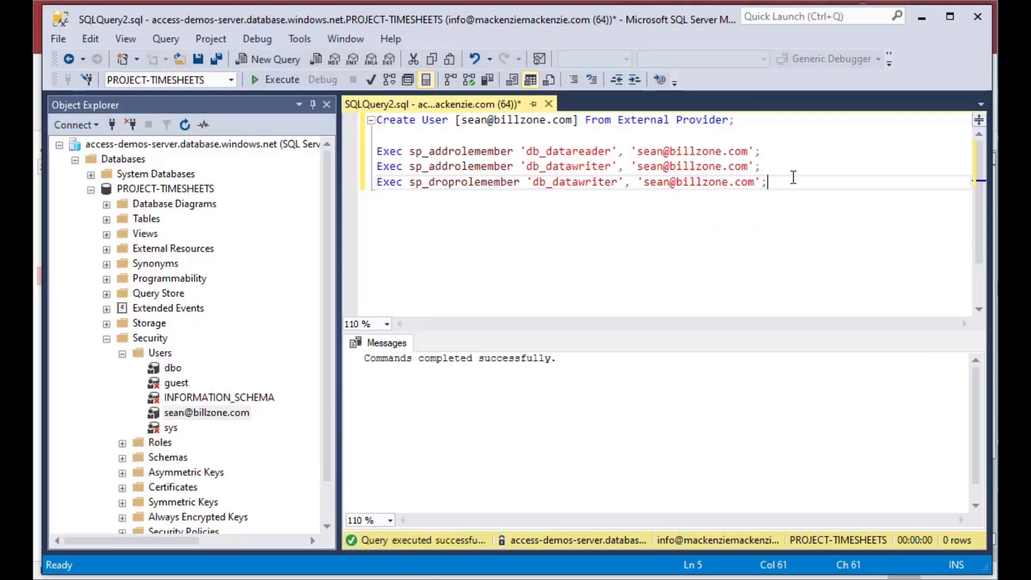
left_click(795, 168)
key("shift+Home")
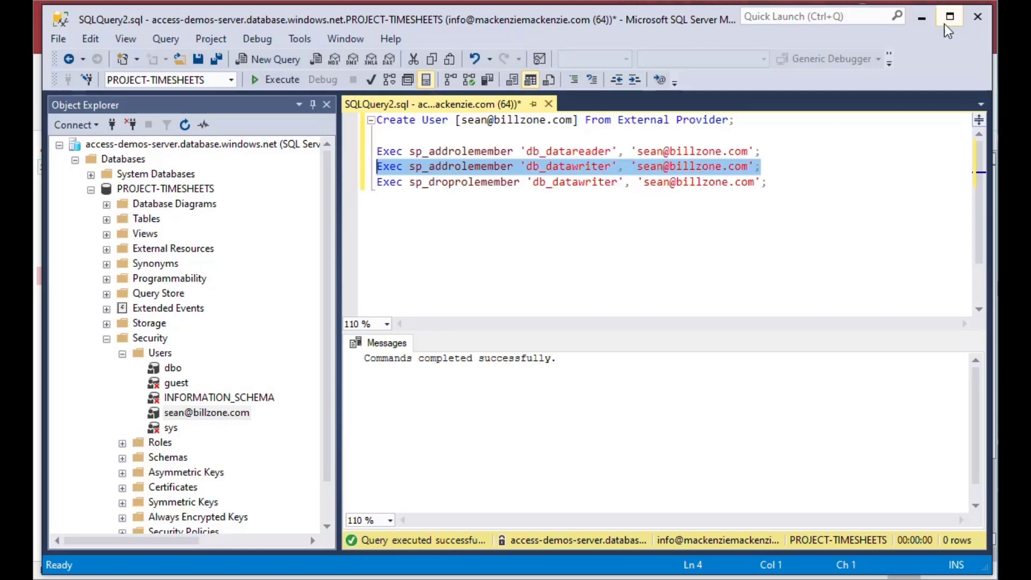
Step: Save record 1's comment and append 'Yay!' so record 2 reads 'worked on irrigation! Yay!'
left_click(921, 17)
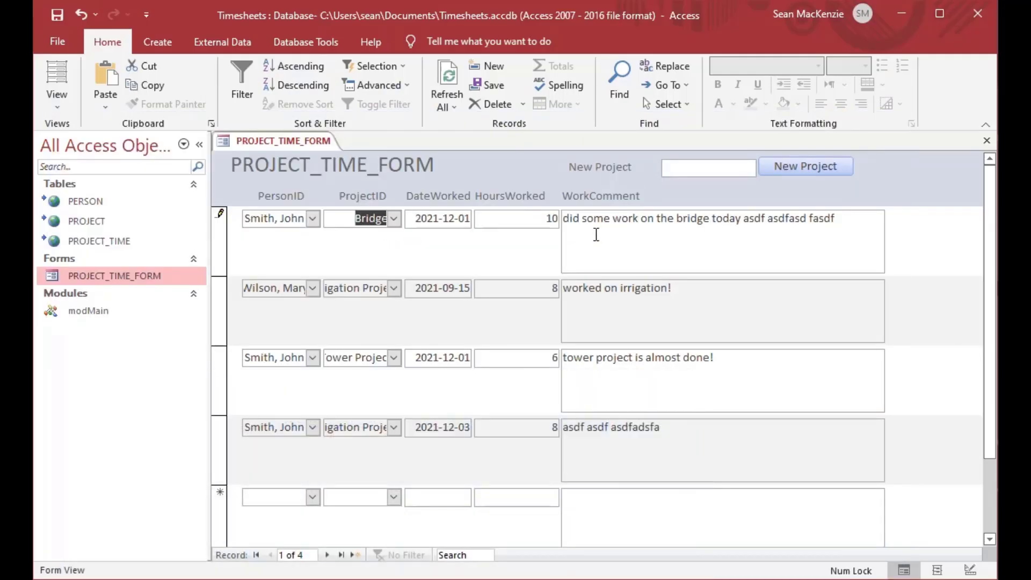
key("Tab")
left_click(669, 246)
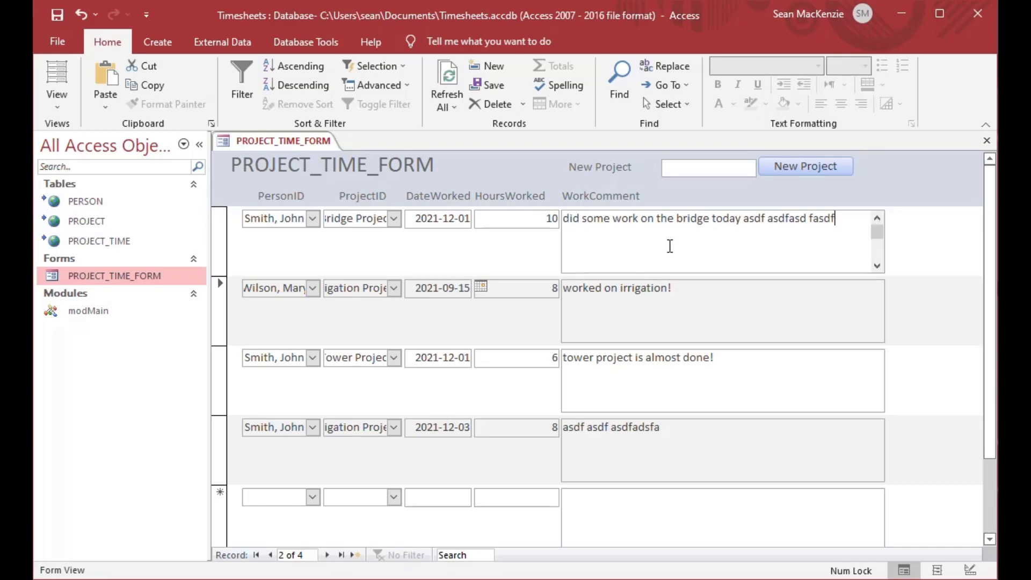
left_click(701, 318)
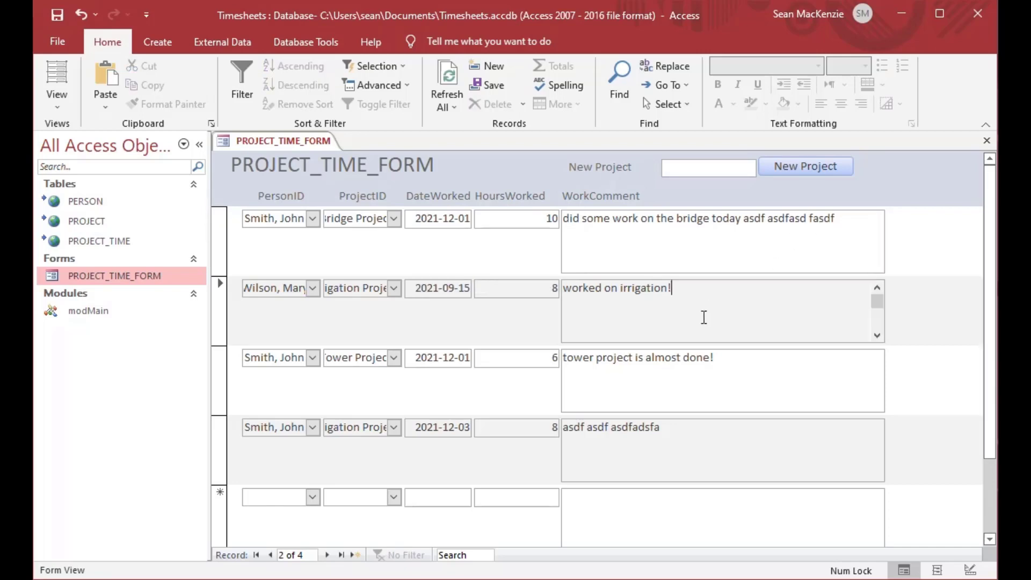
left_click(710, 381)
left_click(717, 291)
type("Yay!")
key("Tab")
key("Tab")
key("Tab")
key("Tab")
key("Tab")
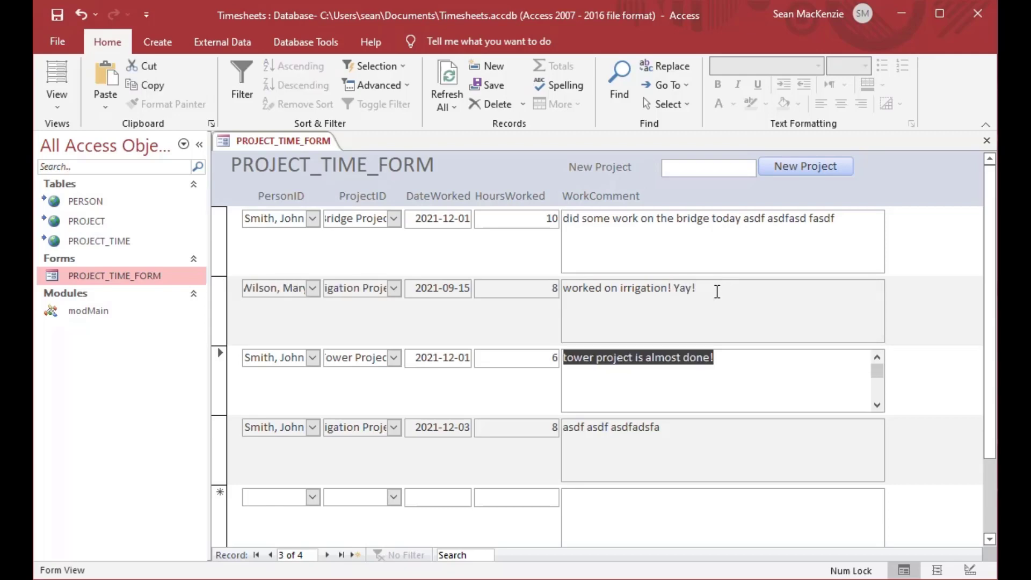
Step: Close the form, then open and close the PERSON, PROJECT and PROJECT_TIME linked tables
left_click(986, 142)
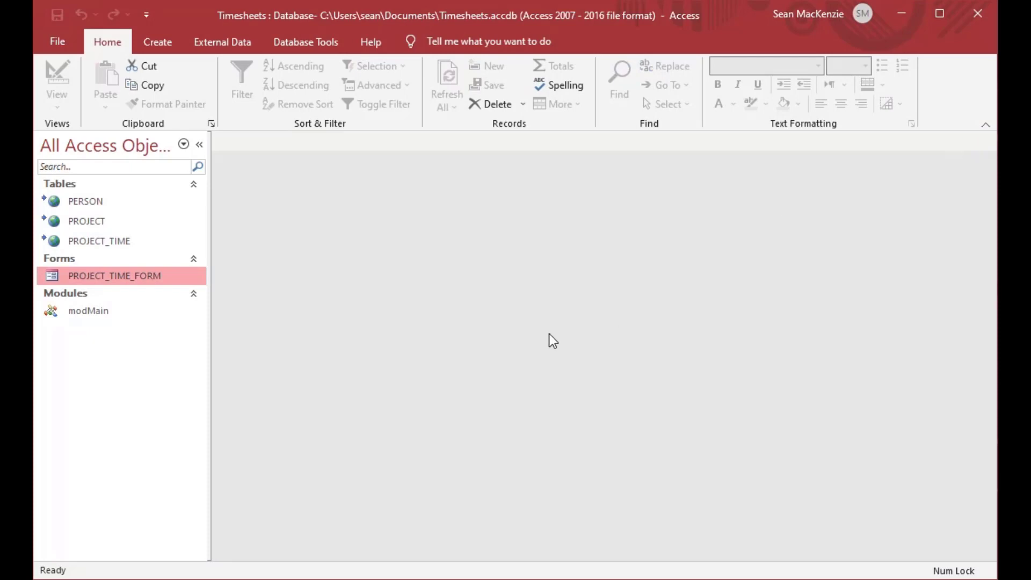
double_click(56, 200)
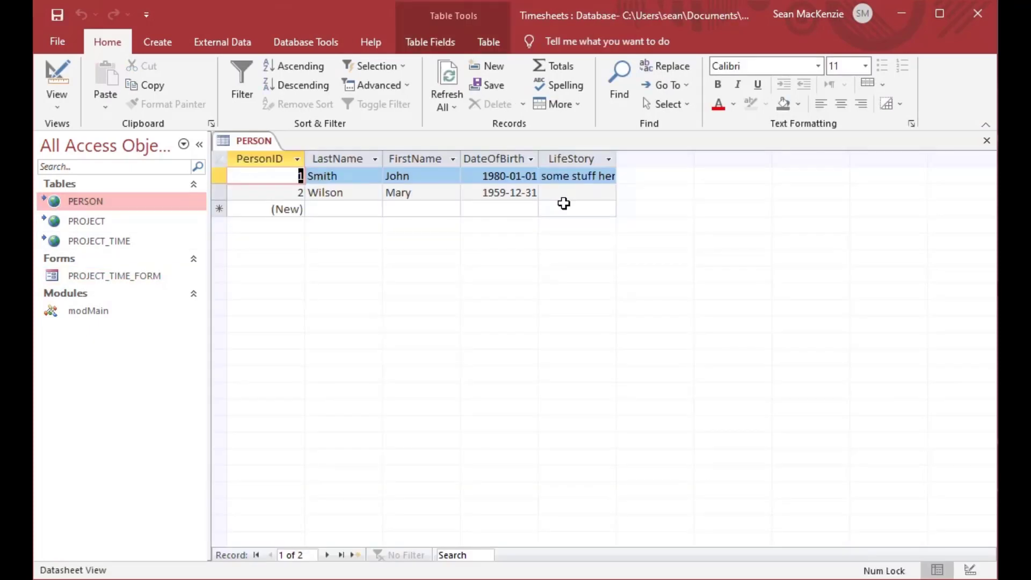
double_click(89, 221)
double_click(86, 237)
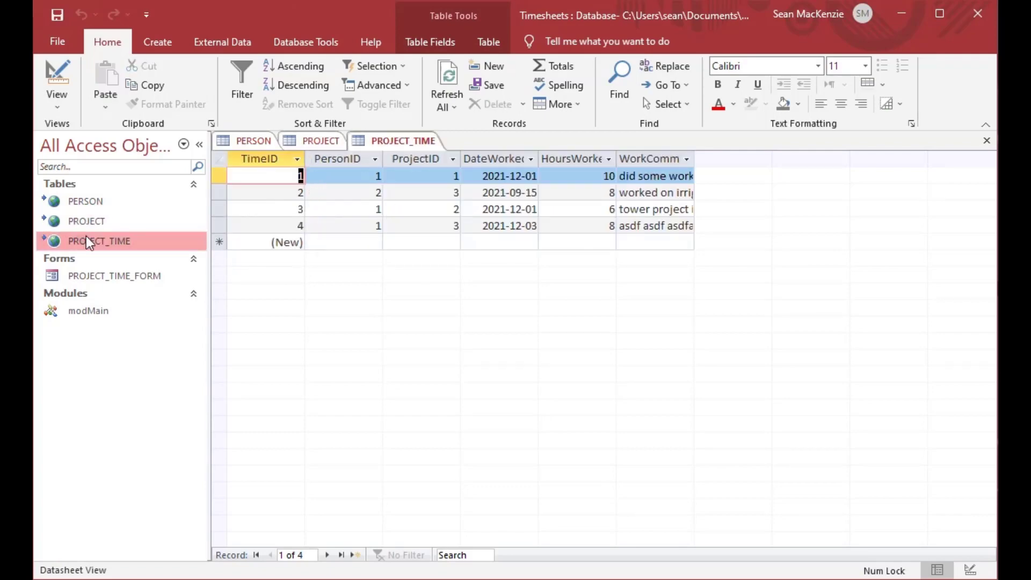
left_click(986, 141)
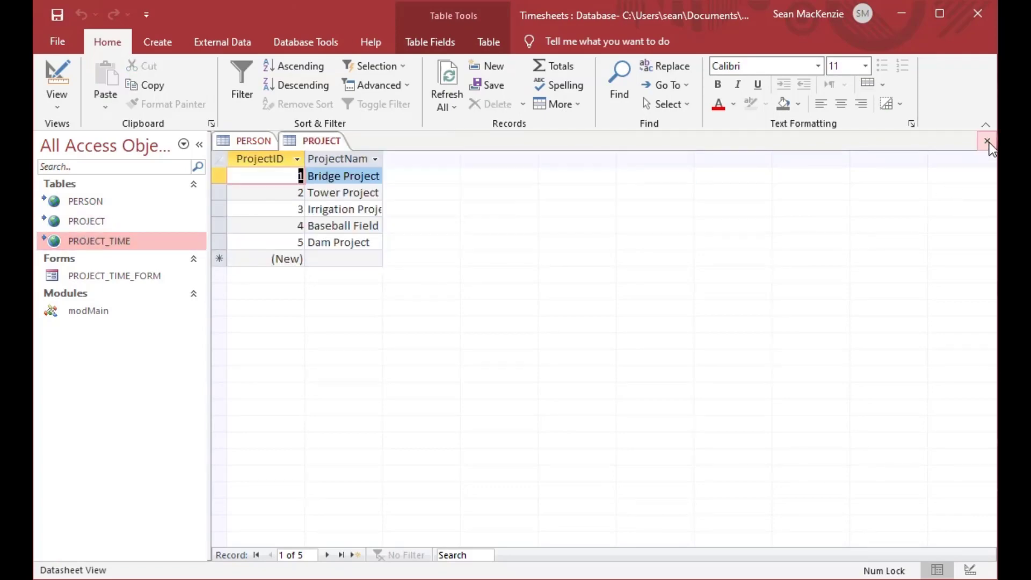
left_click(989, 143)
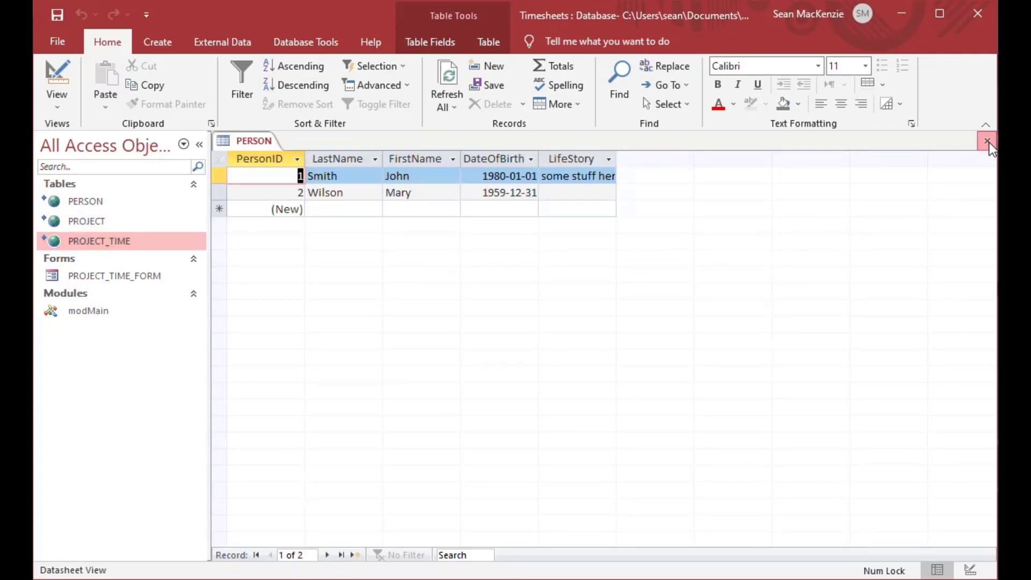
left_click(989, 142)
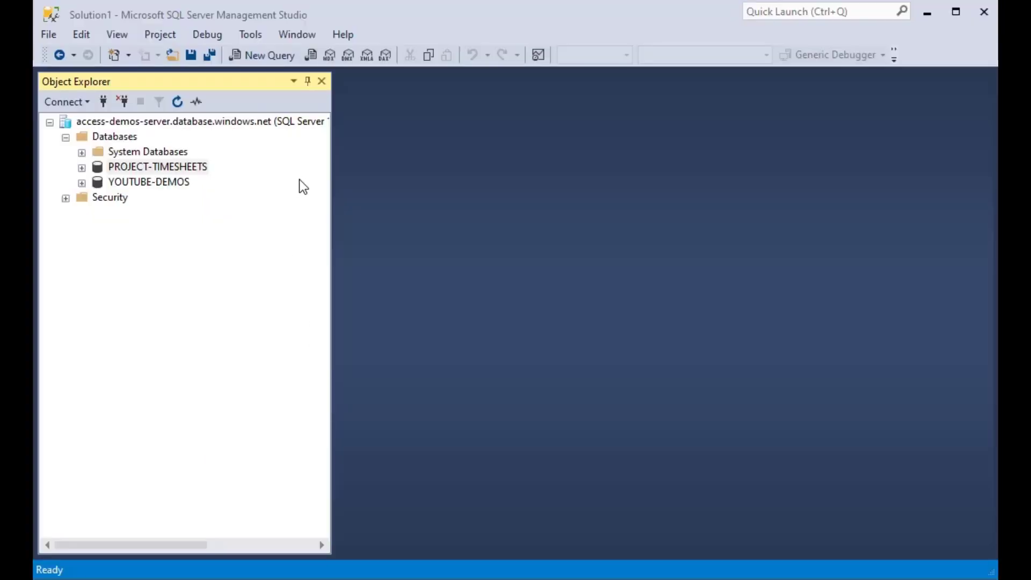
Step: In a new query on PROJECT-TIMESHEETS, create the MyCurrentUser view selecting System_User as SysUser
left_click(101, 169)
left_click(82, 168)
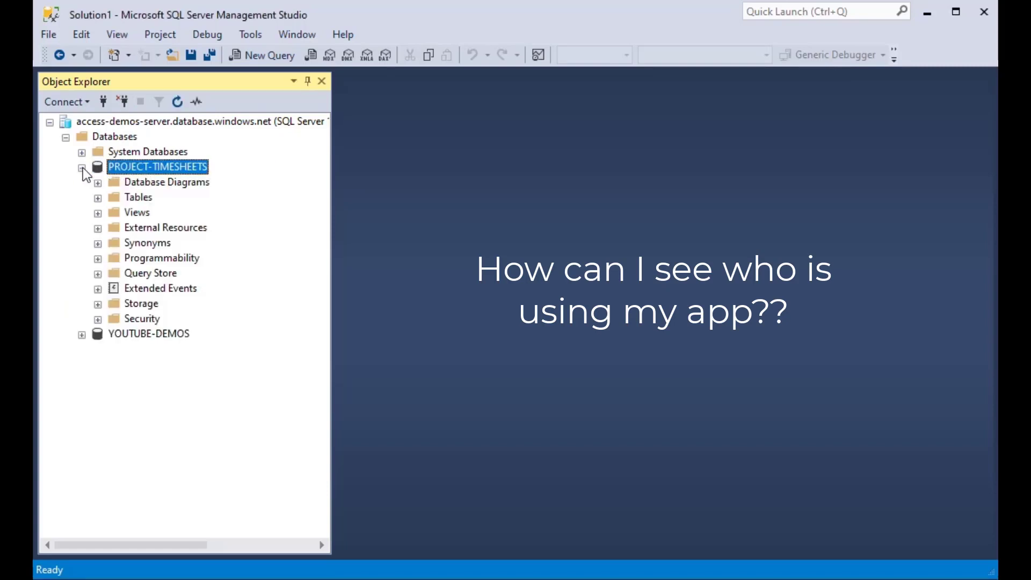
left_click(120, 200)
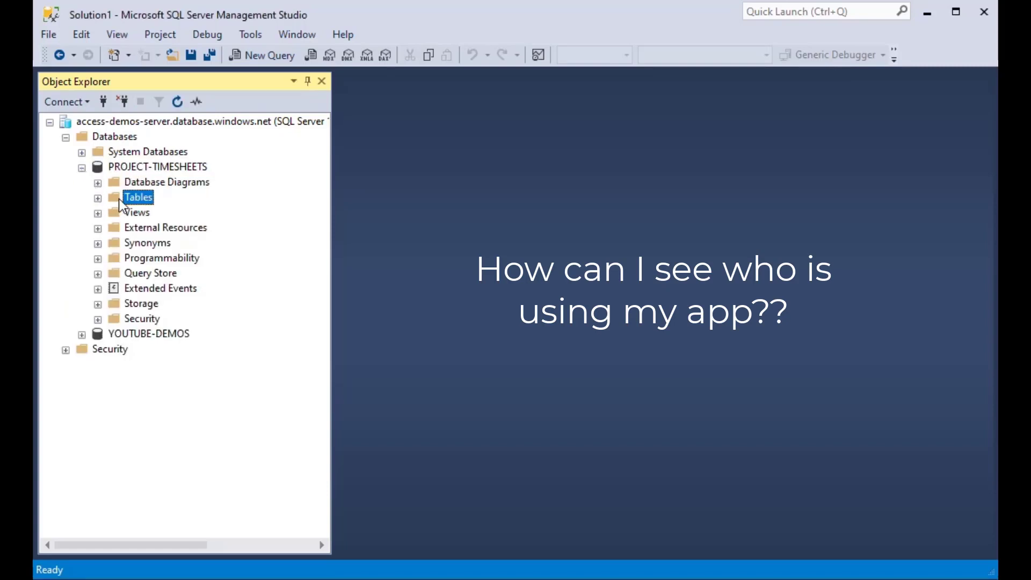
left_click(274, 50)
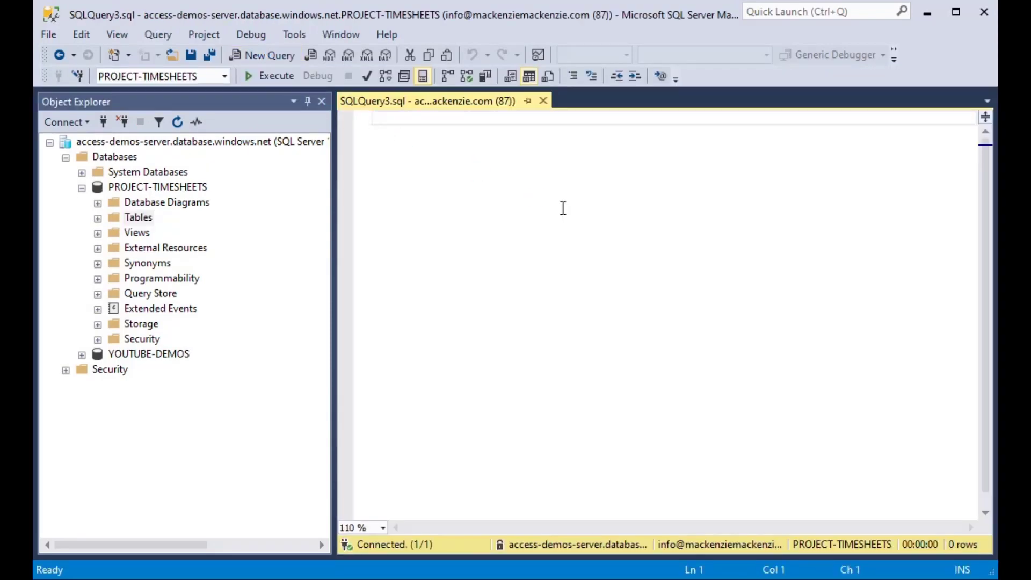
type("Create View")
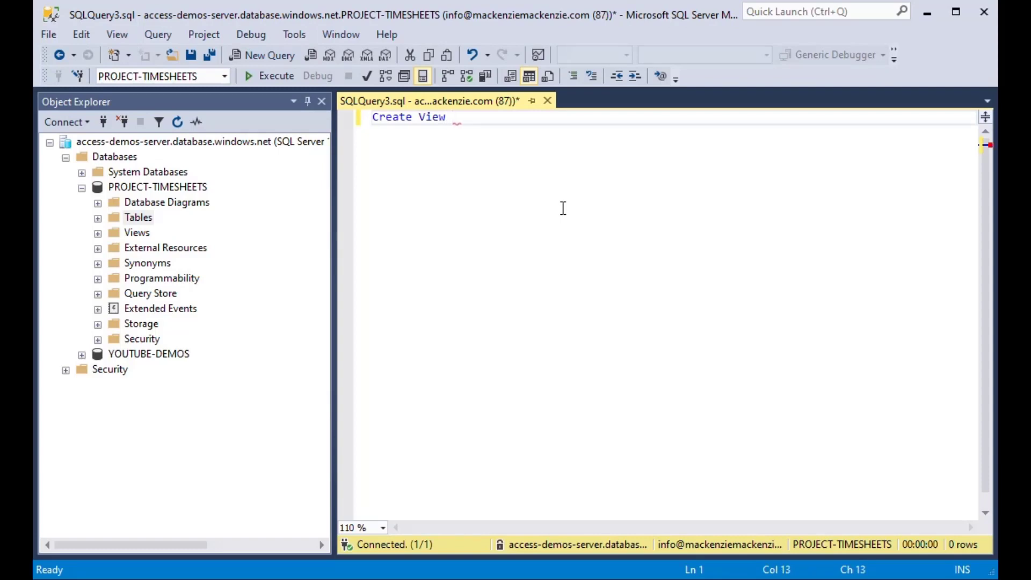
type(" MyCurrentUser")
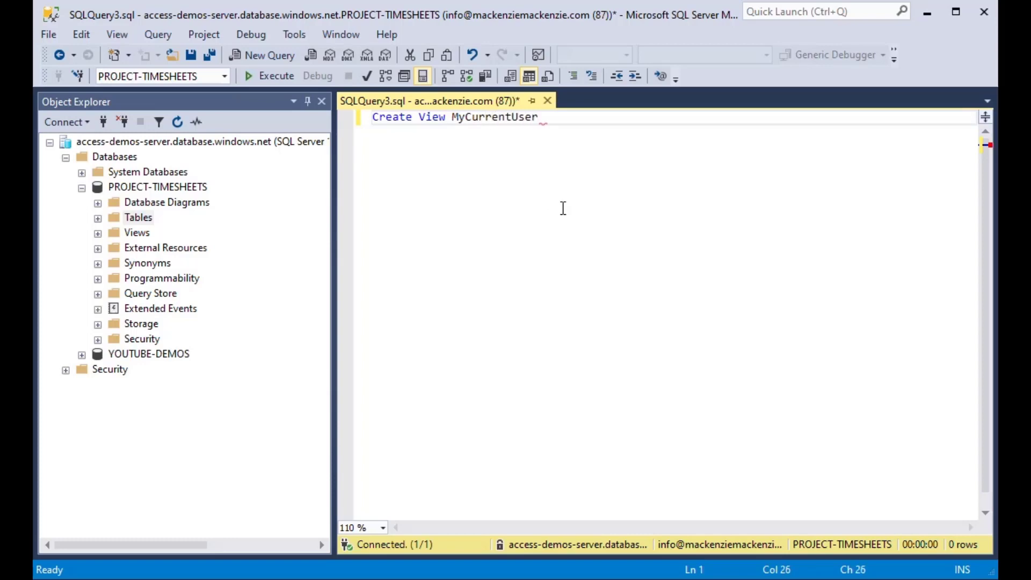
type(" As")
key("Return")
type("Select")
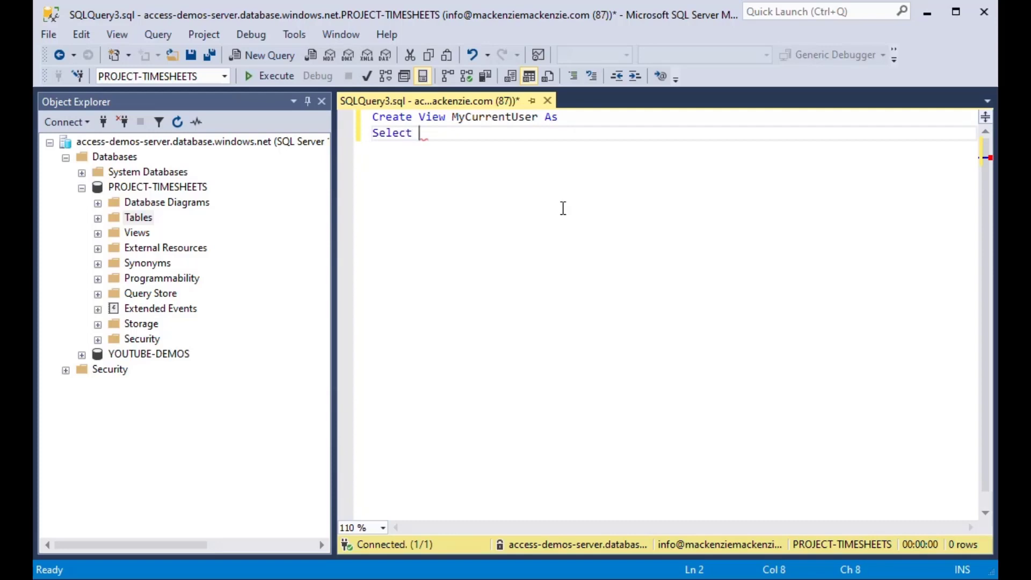
type(" Syst")
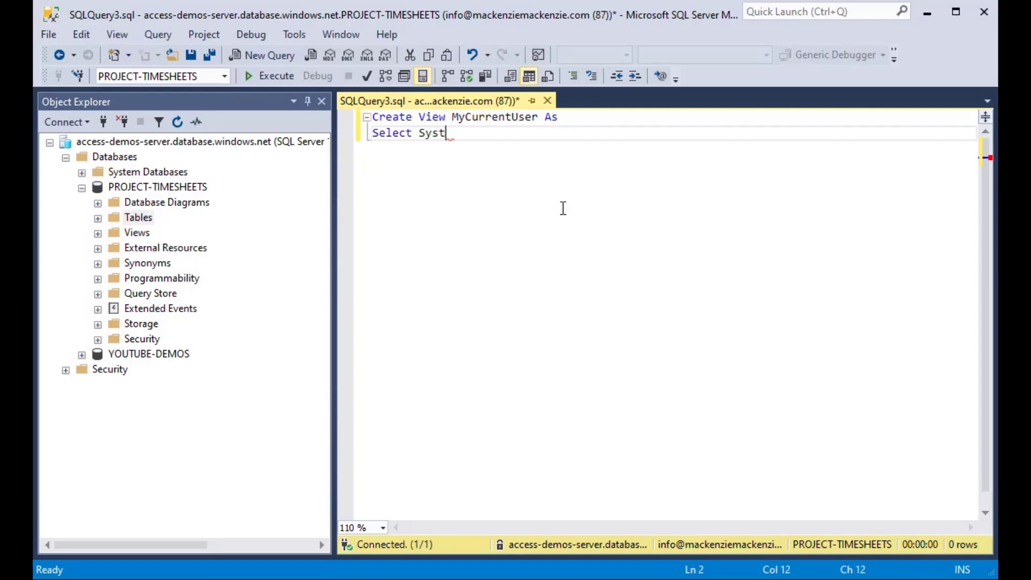
type("em_User as ")
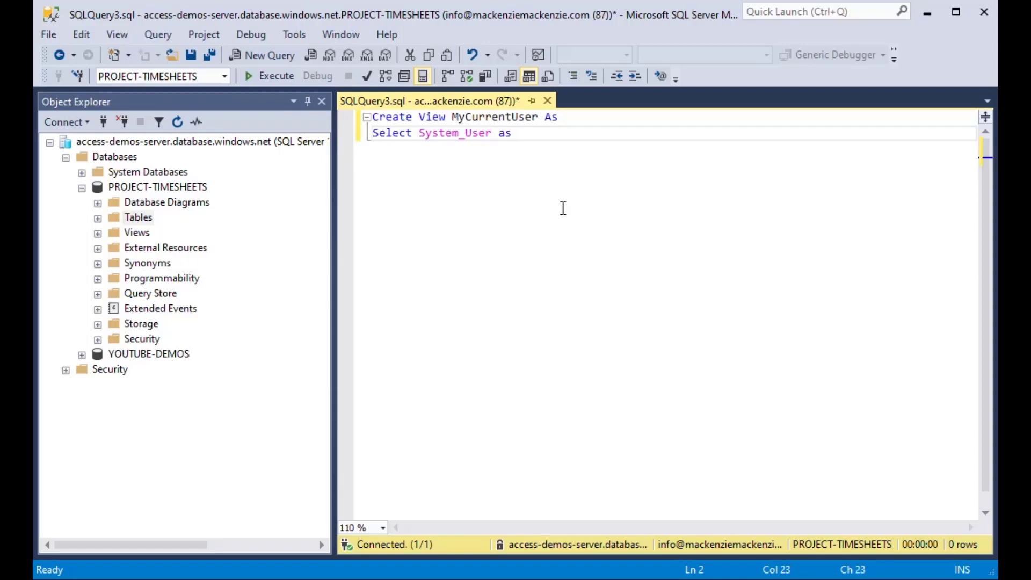
type("SysUser;")
key("F5")
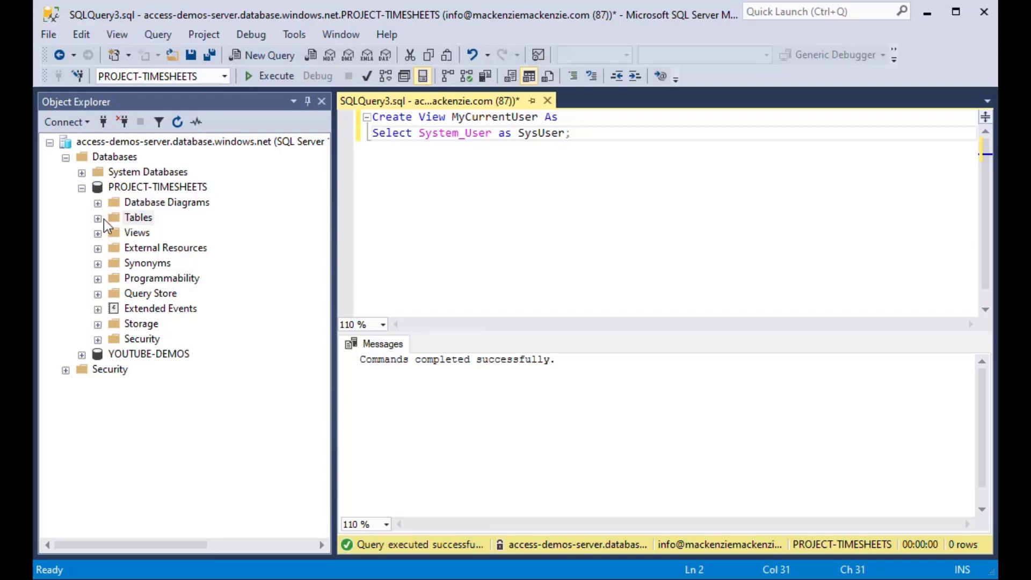
Step: Confirm dbo.MyCurrentUser appears under Views, then begin a new Select statement
left_click(97, 233)
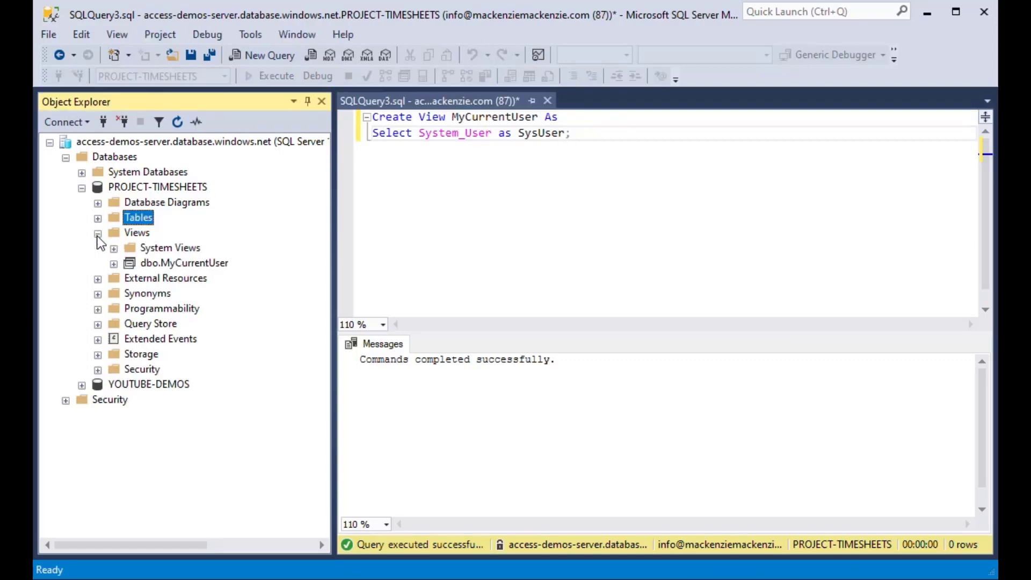
left_click(130, 263)
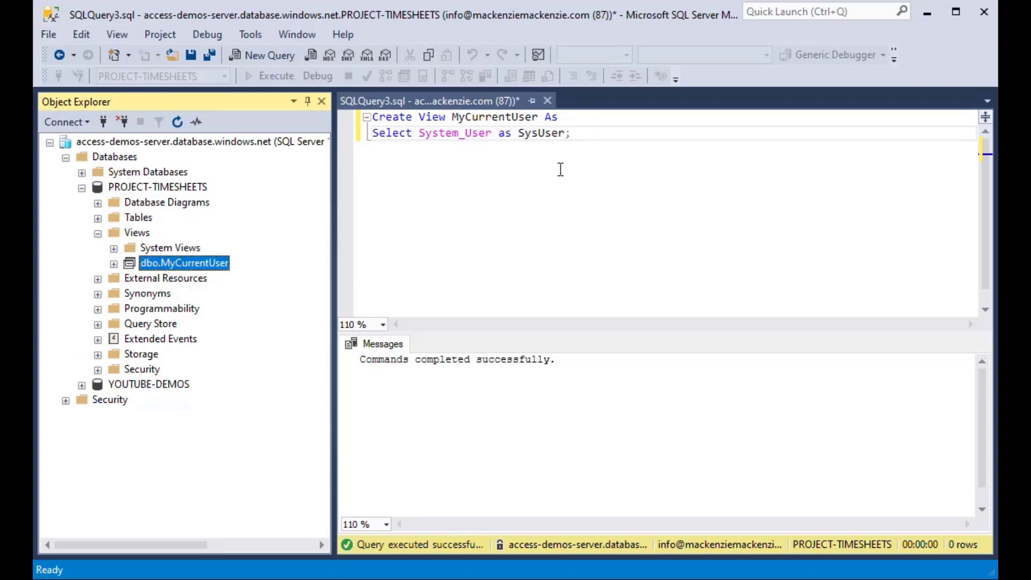
left_click(601, 138)
key("Return")
key("Return")
type("Select")
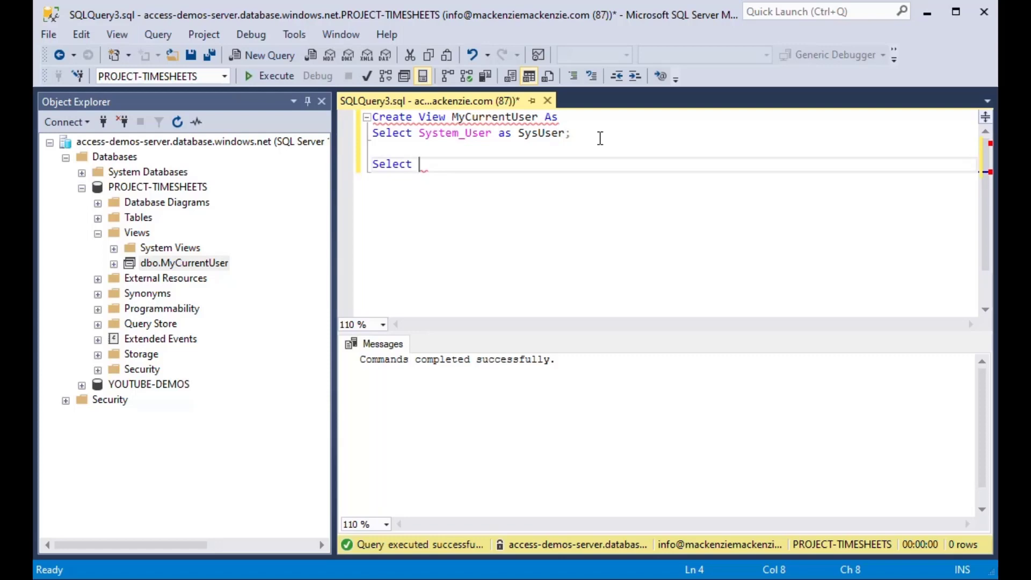
Step: Run SELECT * FROM MyCurrentUser to return the SysUser row, then minimize Management Studio
type("* From MyCurr")
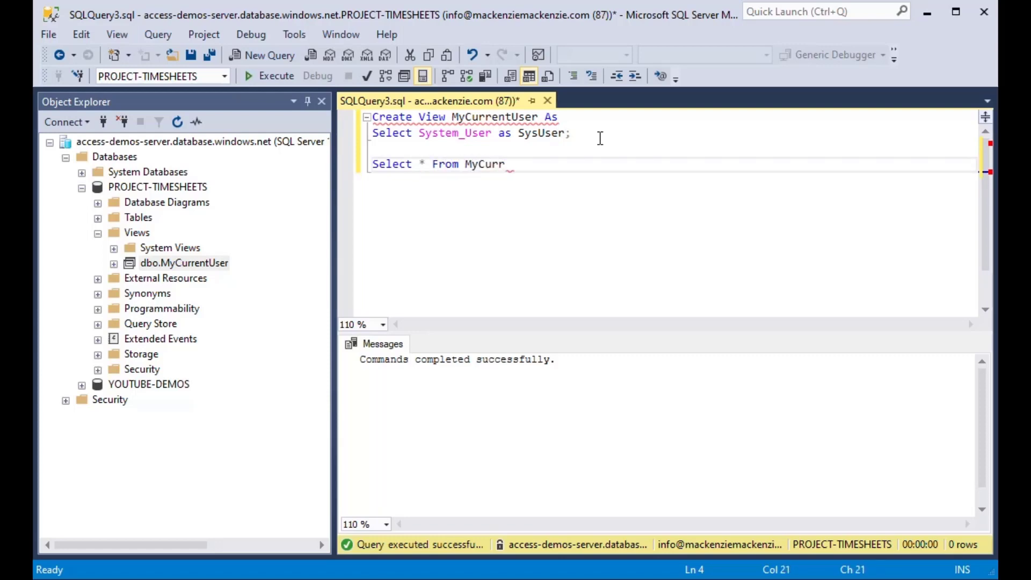
type("entUser;")
key("shift+Home")
key("F5")
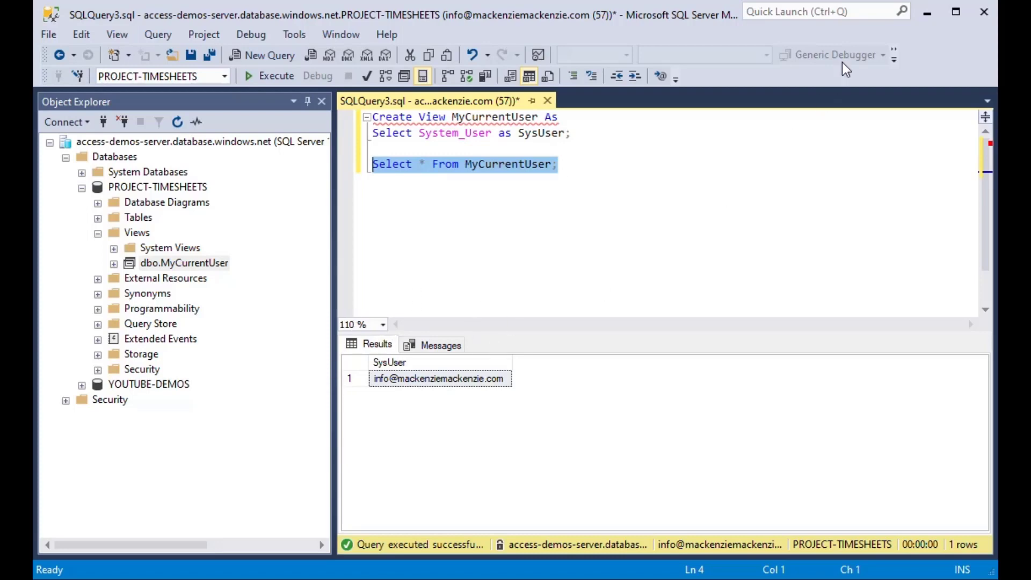
left_click(925, 10)
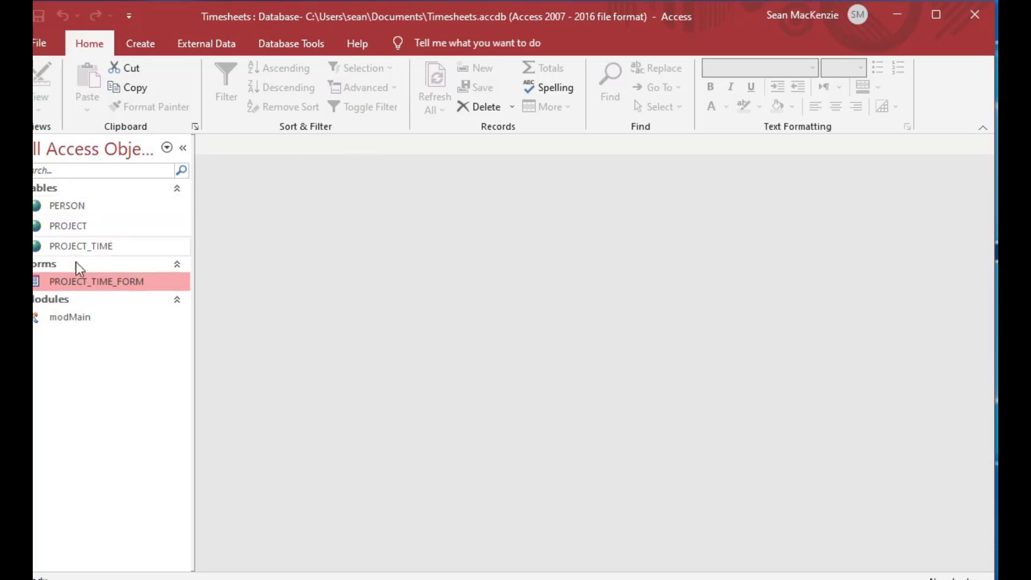
Step: In modMain, duplicate the PROJECT_TIME TransferDatabase link line onto a new line below it
left_click(73, 320)
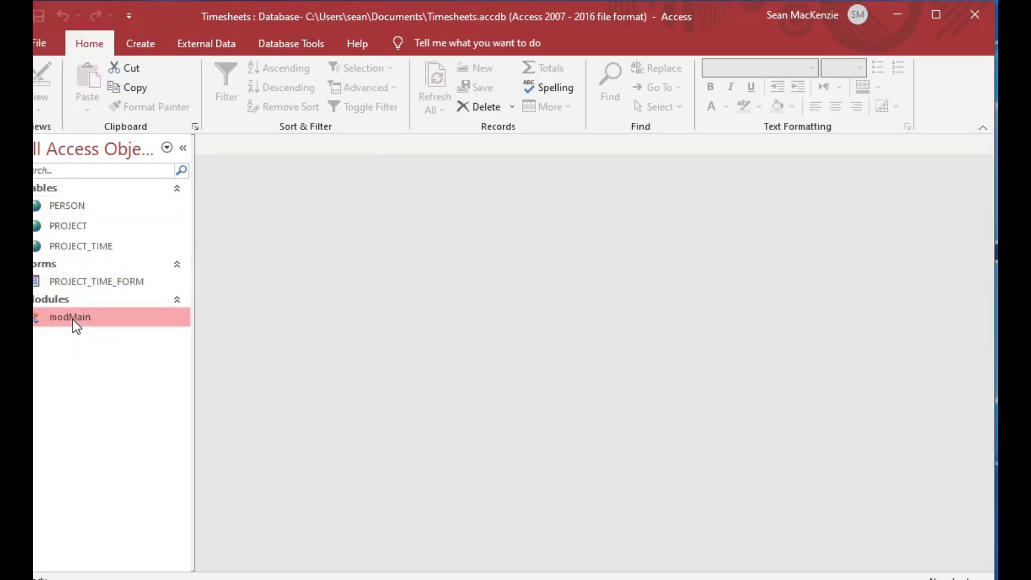
double_click(73, 319)
left_click(666, 160)
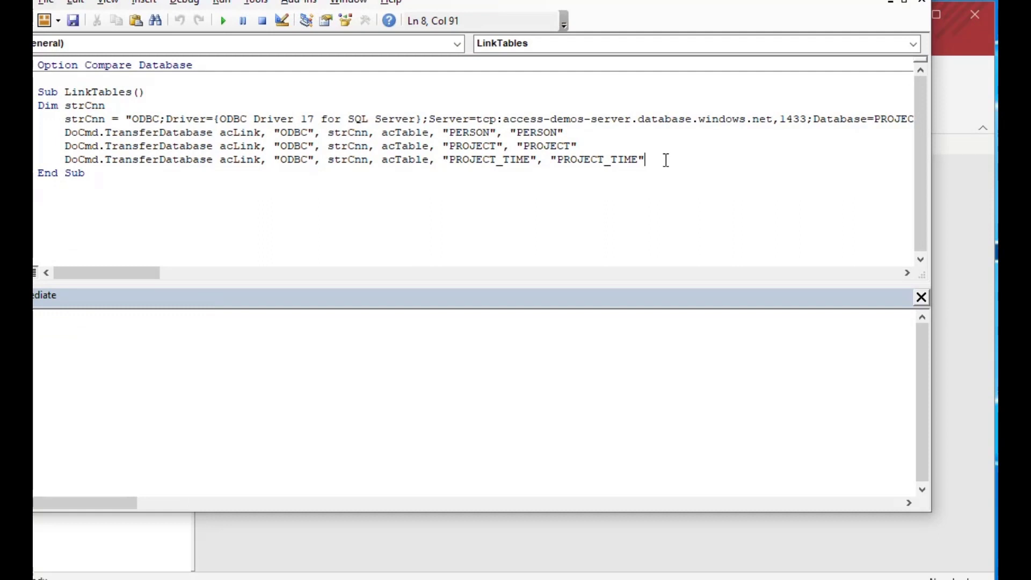
key("Return")
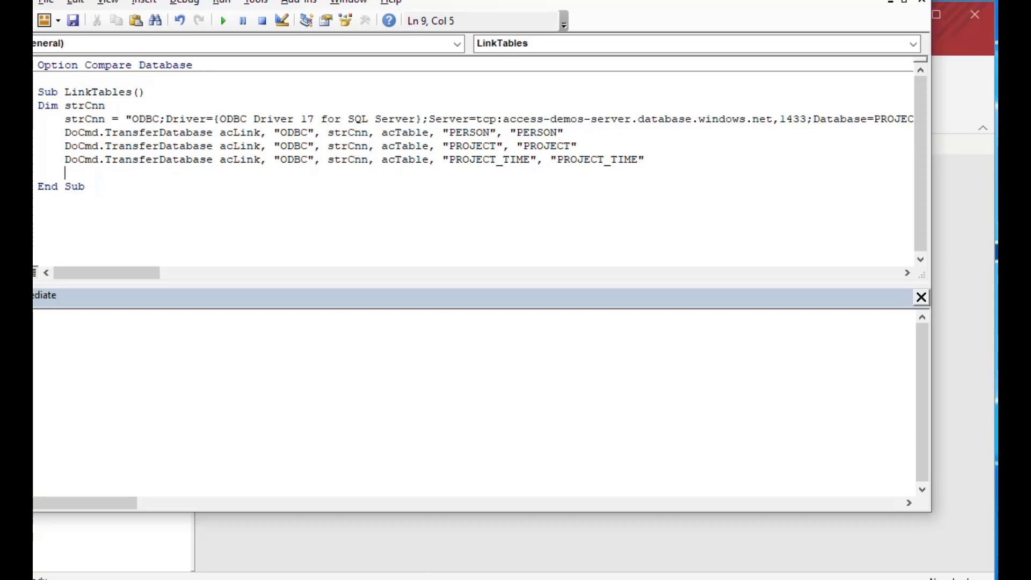
key("F5")
left_click(658, 157)
key("shift+Home")
key("ctrl+c")
key("Down")
key("ctrl+v")
Step: Replace both PROJECT_TIME table names in the copied line with MyCurrentUser
key("Left")
key("Left")
key("Left")
key("Left")
key("Left")
key("Left")
key("Left")
key("Left")
key("Left")
key("Left")
key("Left")
key("Left")
key("Left")
key("Left")
key("Left")
key("Left")
key("Left")
key("Left")
key("Left")
key("Left")
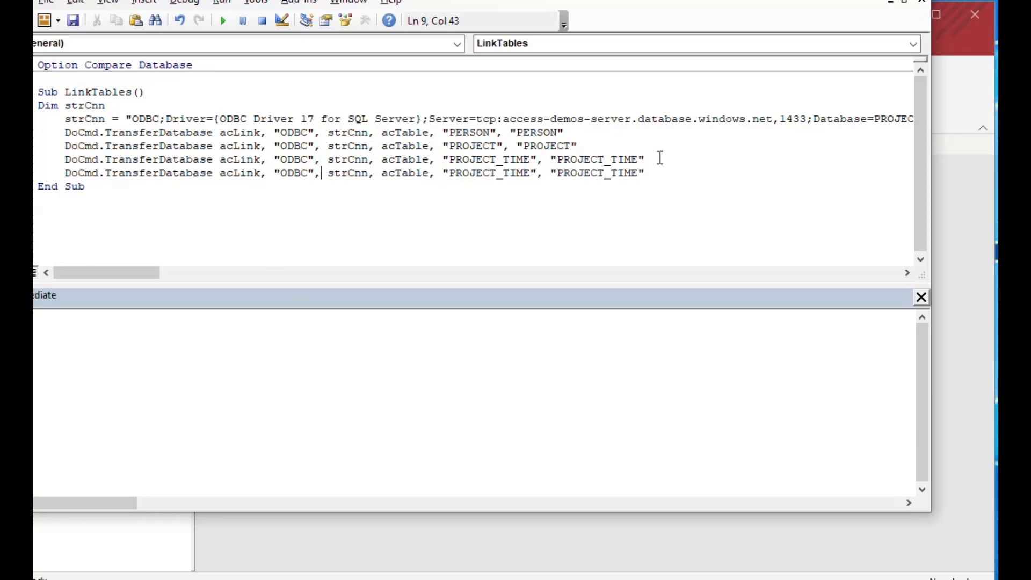
key("Right")
key("Right")
key("Right")
key("Right")
key("Right")
key("Right")
key("Right")
key("Right")
key("Right")
key("Right")
key("Right")
key("Right")
key("Right")
key("Right")
key("Right")
key("Right")
key("Right")
key("Right")
key("Right")
key("Right")
key("BackSpace")
key("BackSpace")
key("BackSpace")
key("BackSpace")
key("BackSpace")
key("BackSpace")
key("BackSpace")
key("BackSpace")
key("BackSpace")
key("BackSpace")
key("BackSpace")
key("BackSpace")
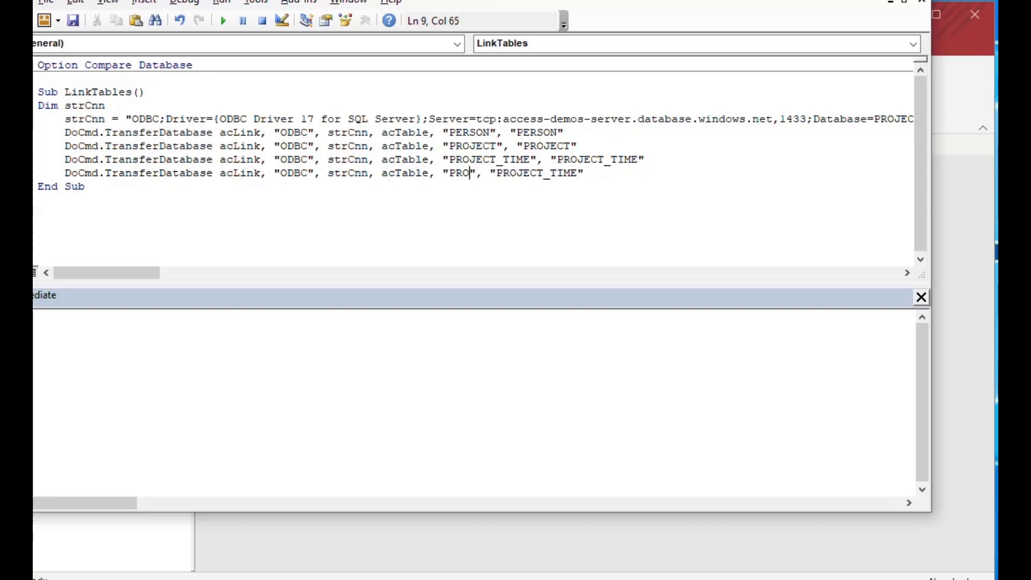
type("MyCurrent")
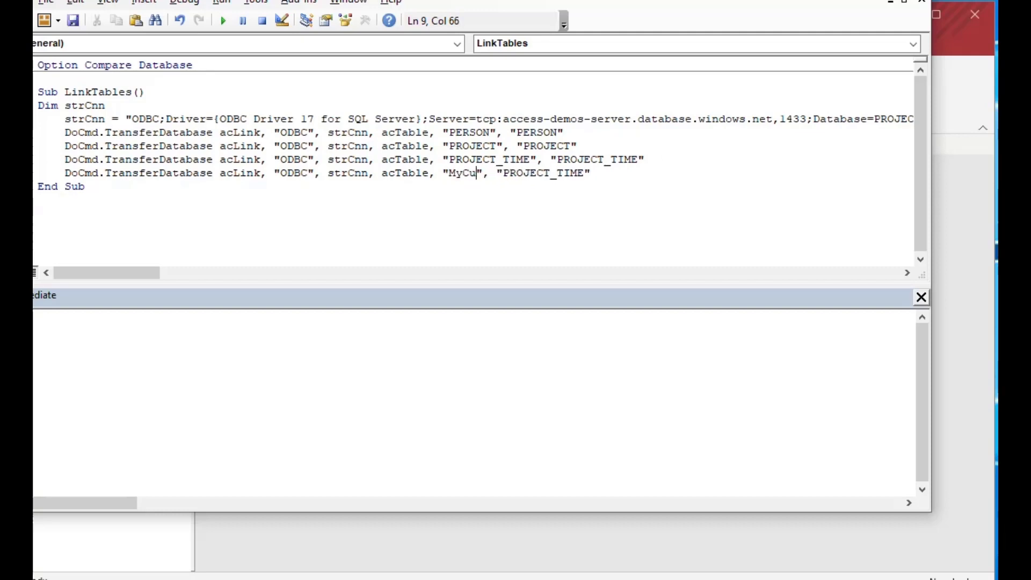
type("User")
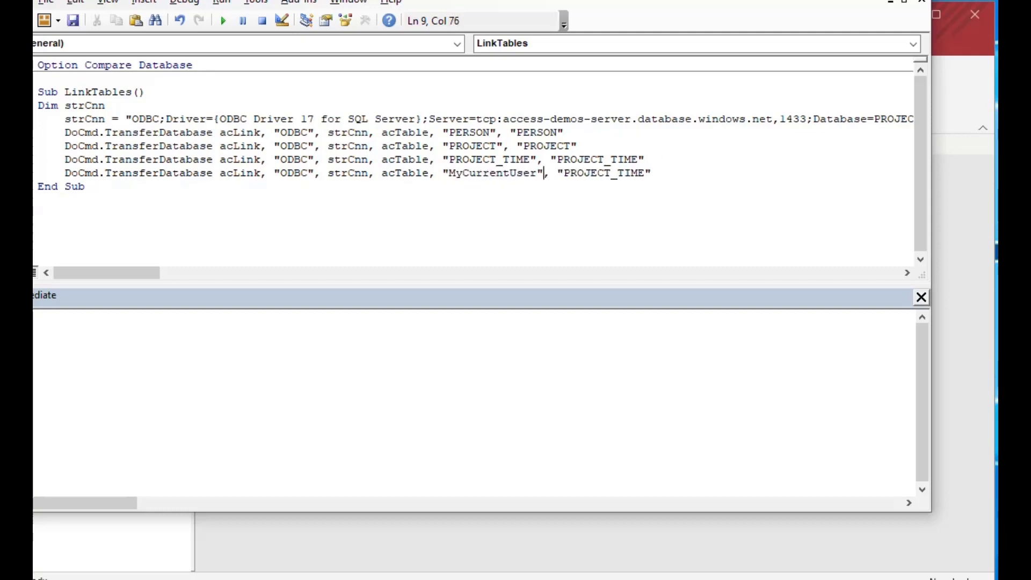
key("End")
key("BackSpace")
key("BackSpace")
key("BackSpace")
key("BackSpace")
key("BackSpace")
key("BackSpace")
key("BackSpace")
key("BackSpace")
key("BackSpace")
key("BackSpace")
key("BackSpace")
key("BackSpace")
type("MyCurrent")
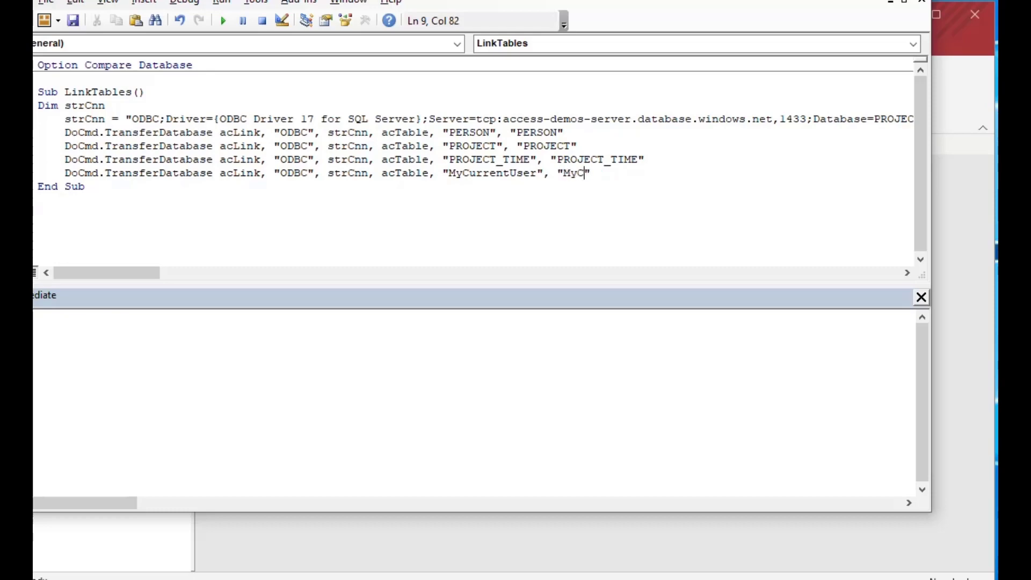
type("User")
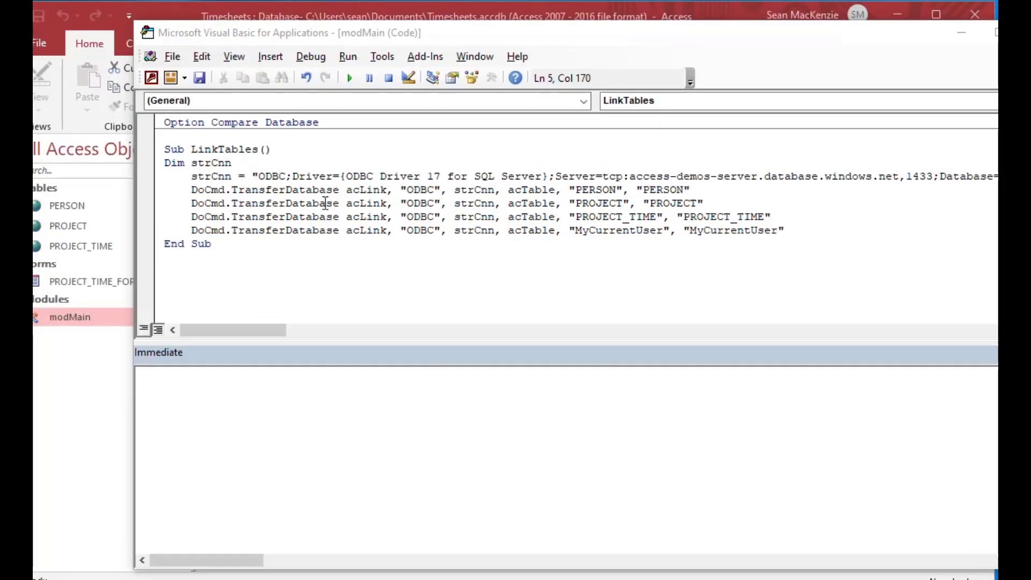
left_click(60, 210)
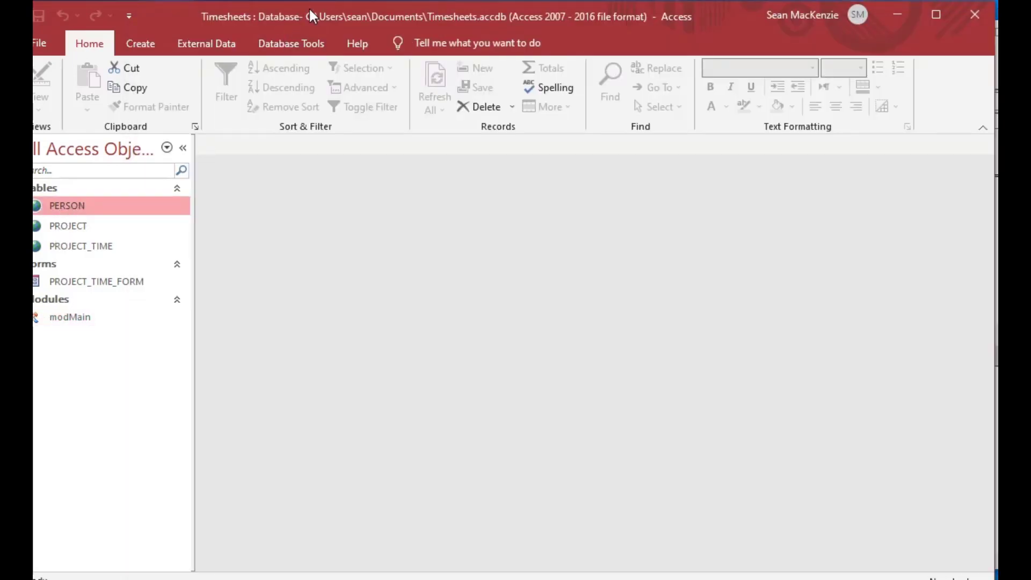
Step: Delete the PERSON, PROJECT and PROJECT_TIME table links, then return to the VBA editor
left_click_drag(313, 11, 327, 11)
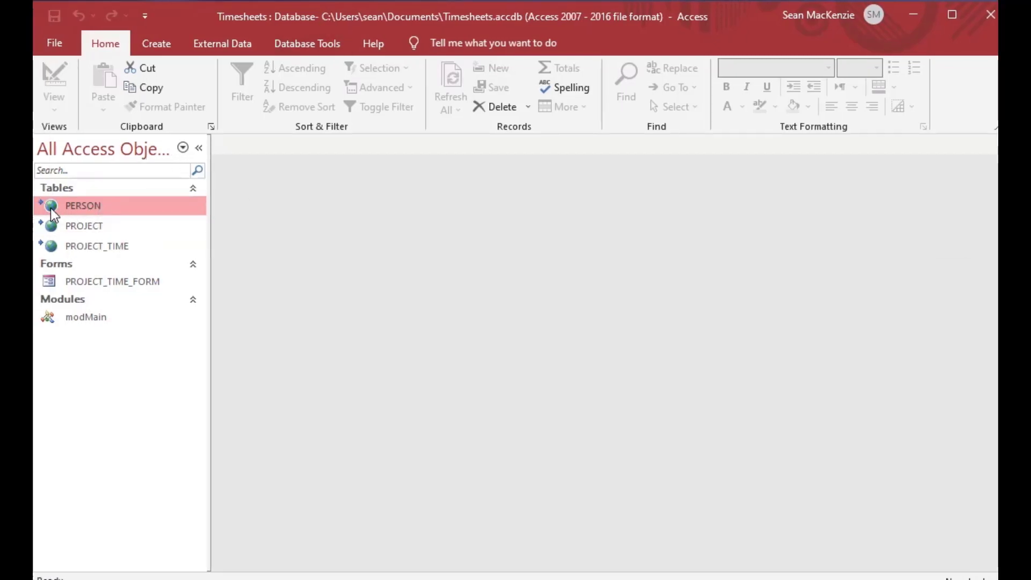
key("Delete")
left_click(381, 290)
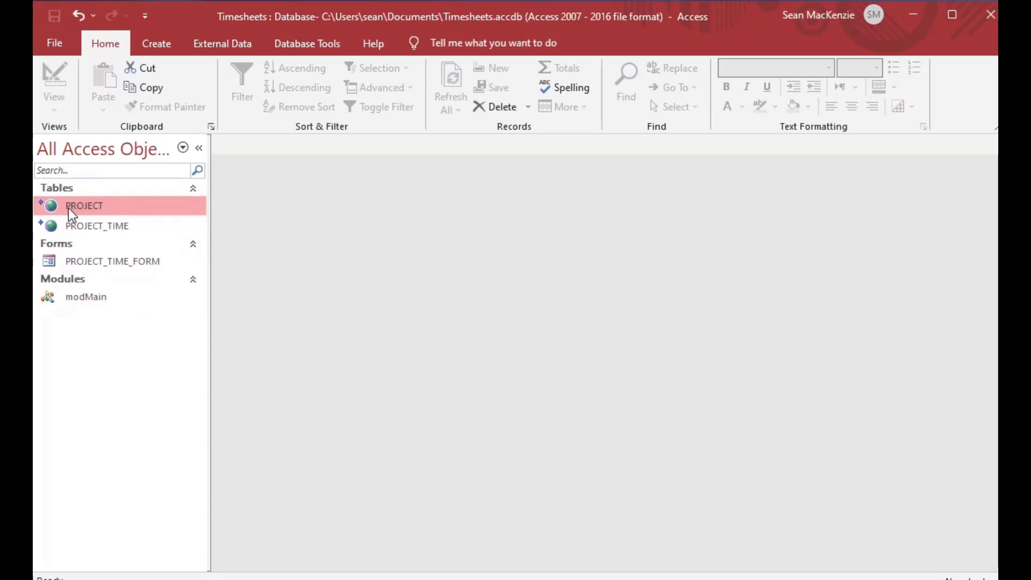
key("Delete")
left_click(388, 294)
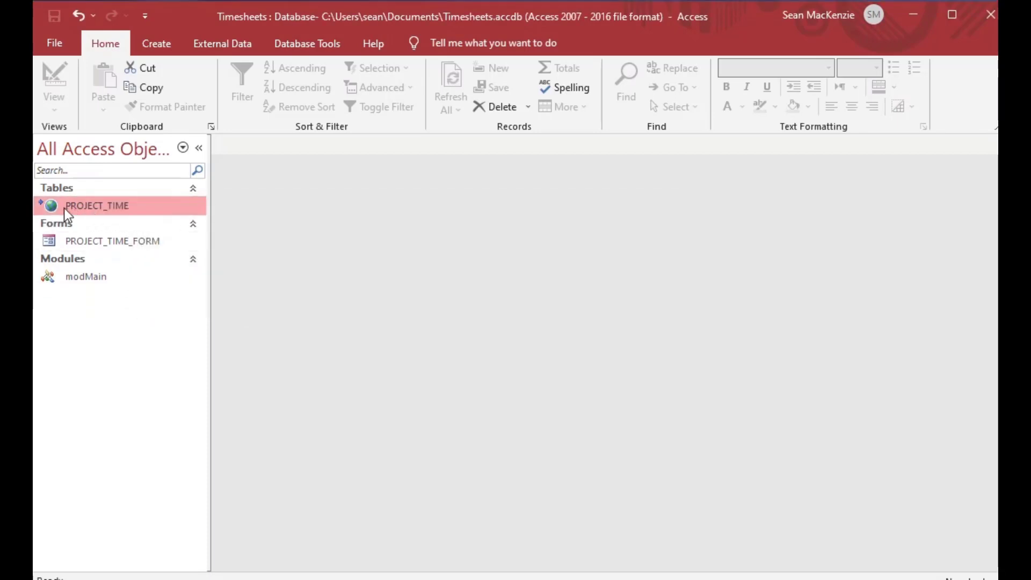
key("Delete")
left_click(391, 291)
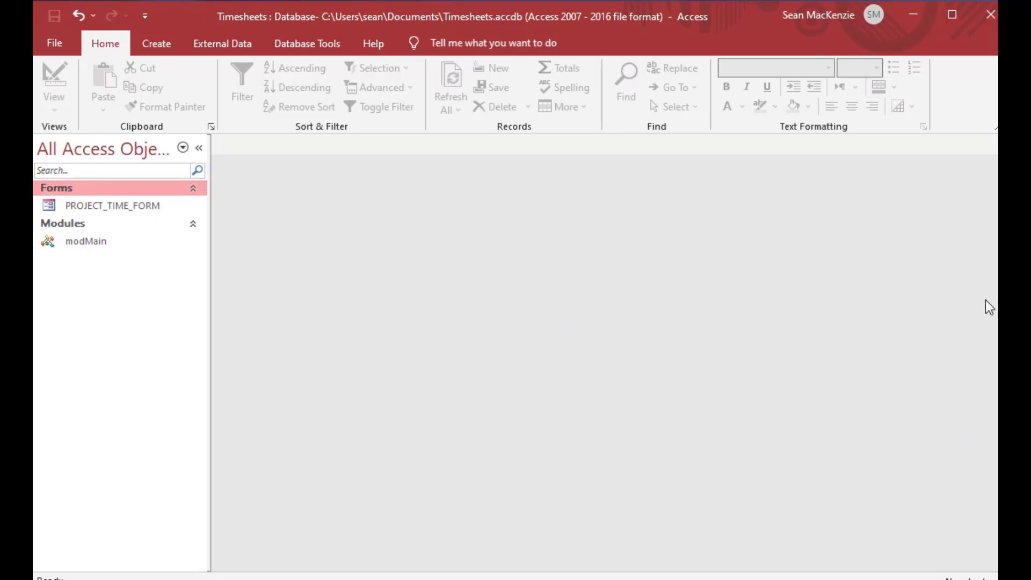
key("alt+F11")
left_click_drag(799, 33, 703, 37)
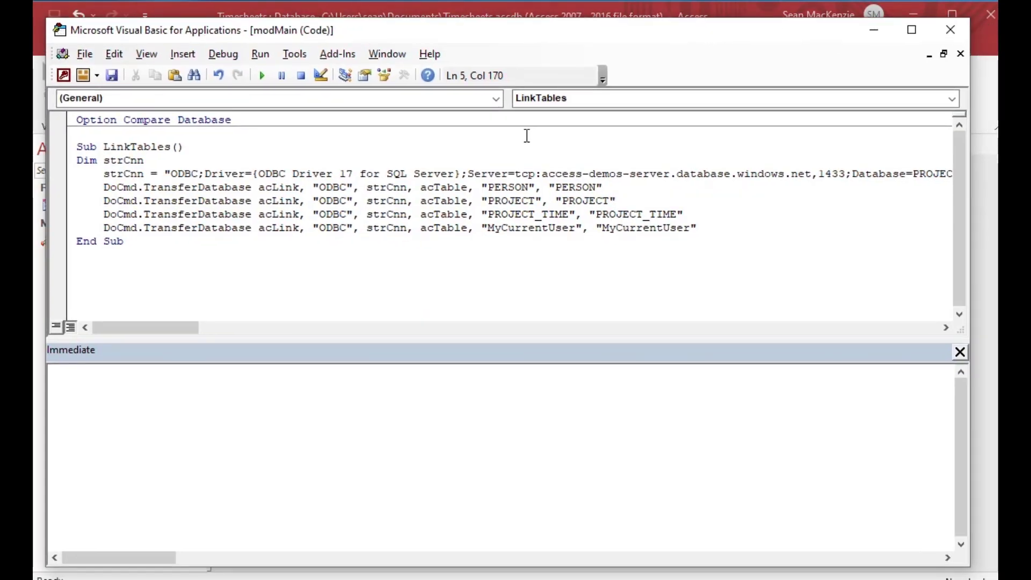
Step: Run LinkTables, choosing SysUser as MyCurrentUser's unique record identifier, then minimize the editor
left_click(239, 173)
left_click(262, 75)
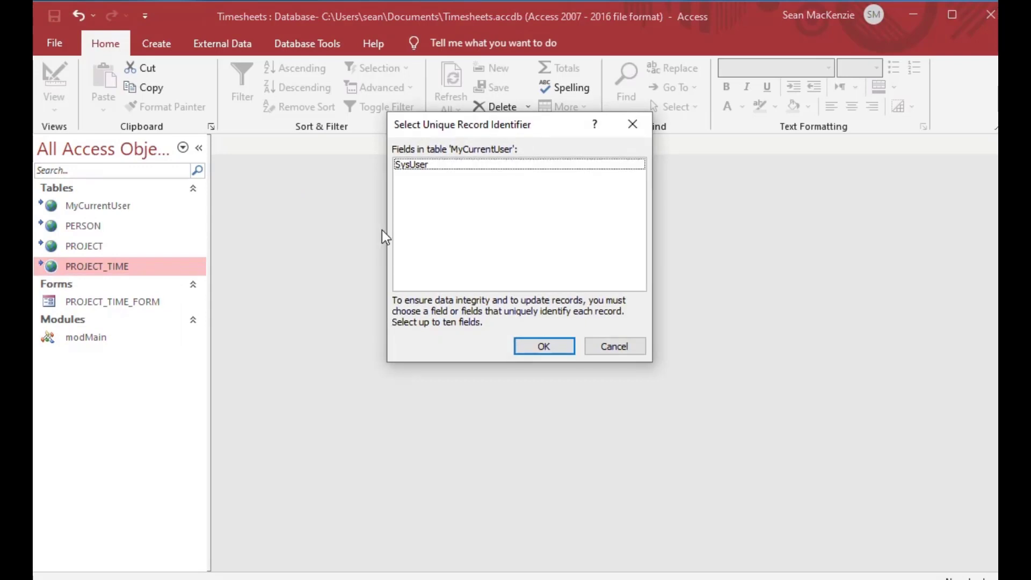
left_click(444, 165)
left_click(544, 346)
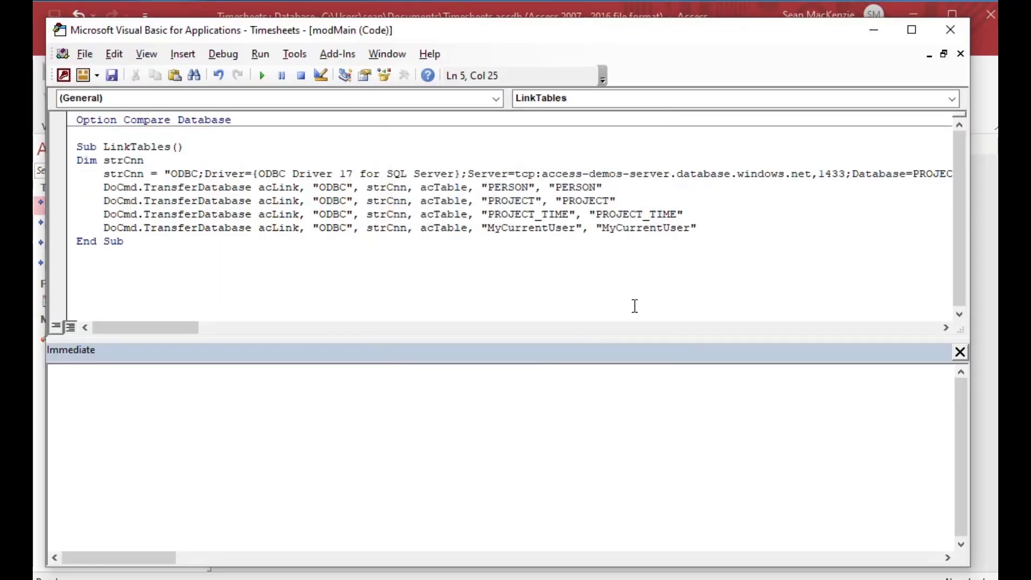
left_click(873, 30)
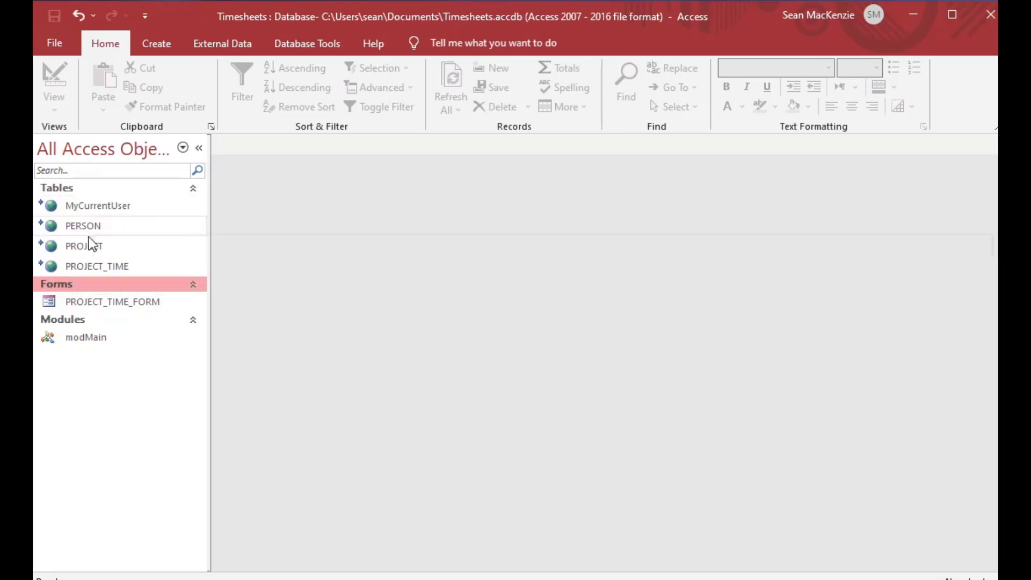
Step: Check the linked MyCurrentUser table's SysUser value, close it, then quit Access saving modMain
double_click(53, 206)
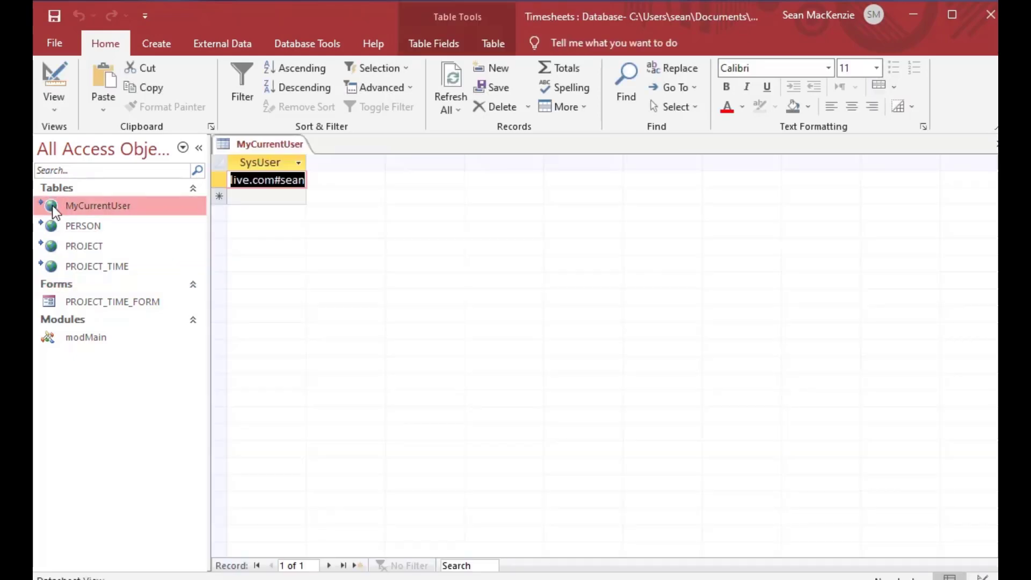
left_click_drag(301, 160, 397, 162)
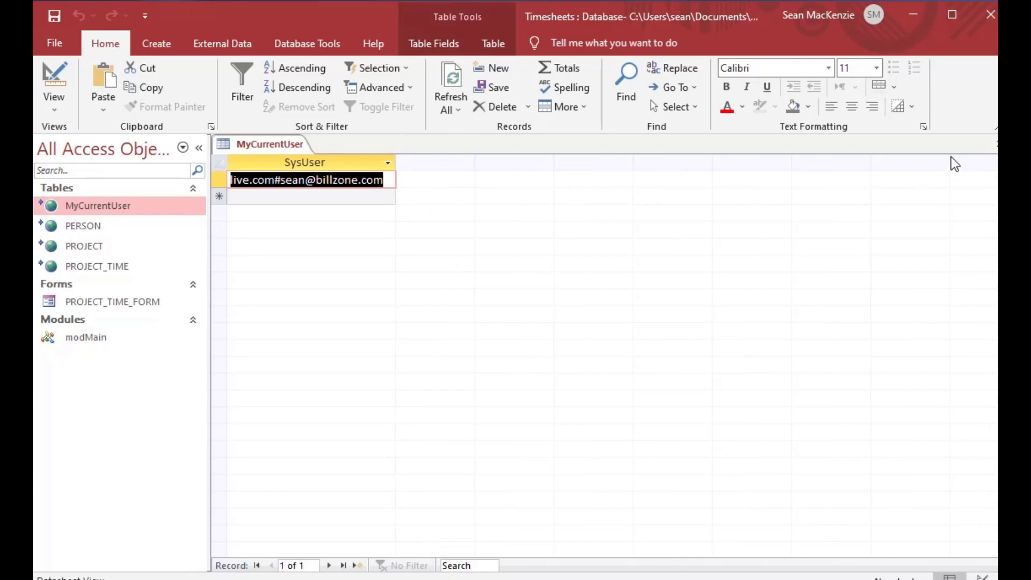
left_click(994, 144)
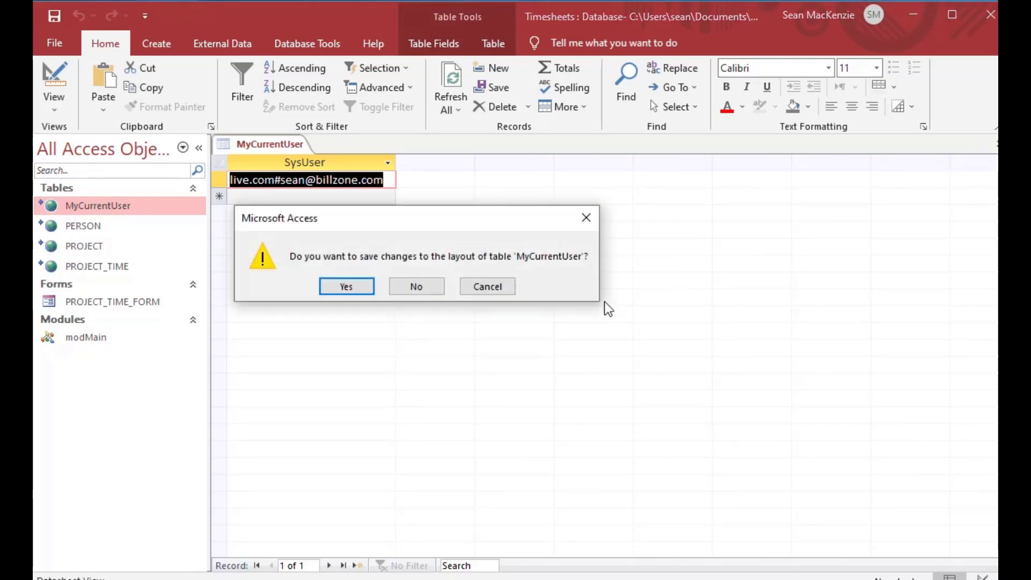
left_click(326, 290)
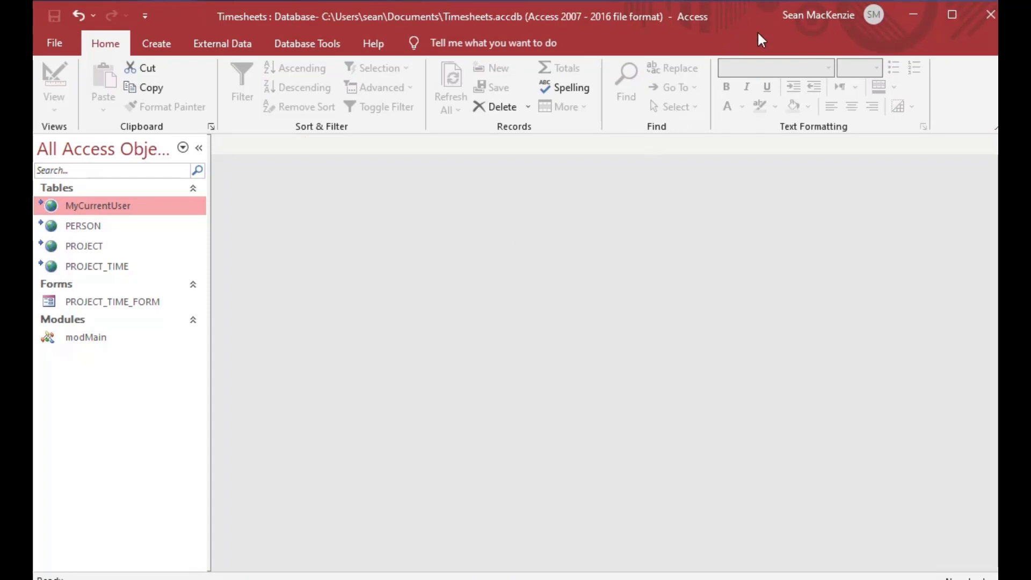
left_click(991, 13)
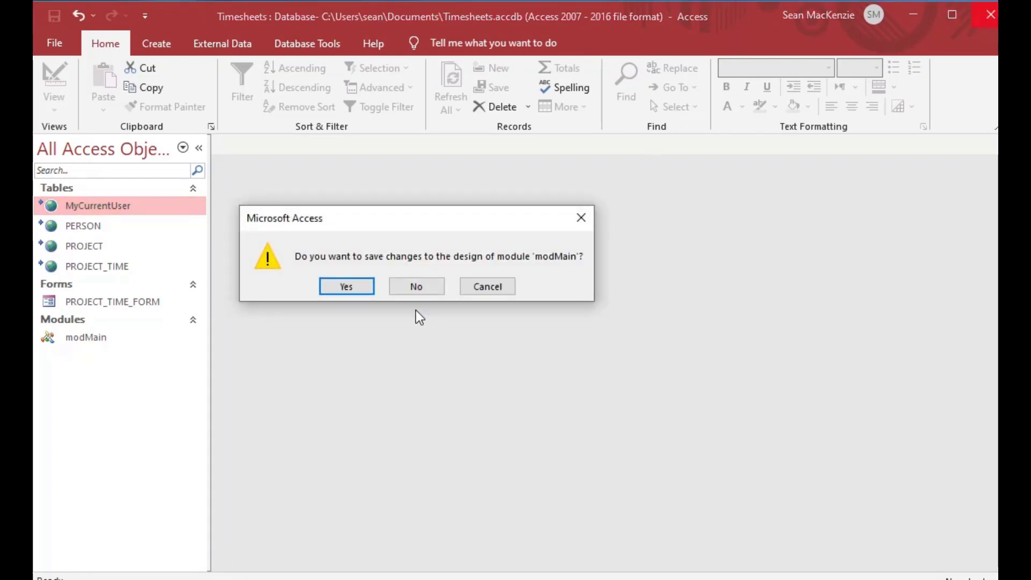
left_click(336, 290)
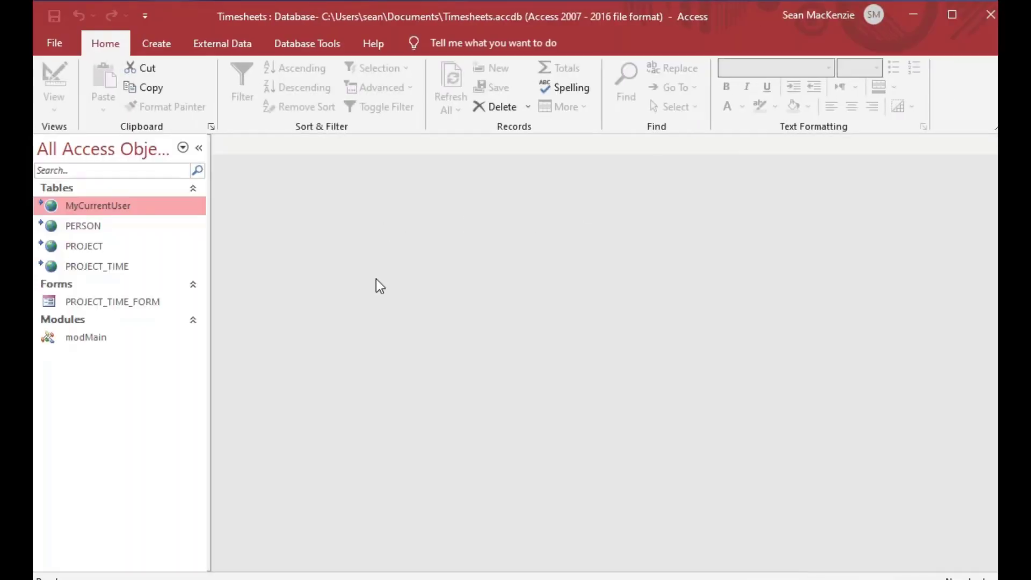
Step: Open PROJECT_TIME_FORM, signing in with the user's login ID and password via Active Directory Interactive
double_click(57, 299)
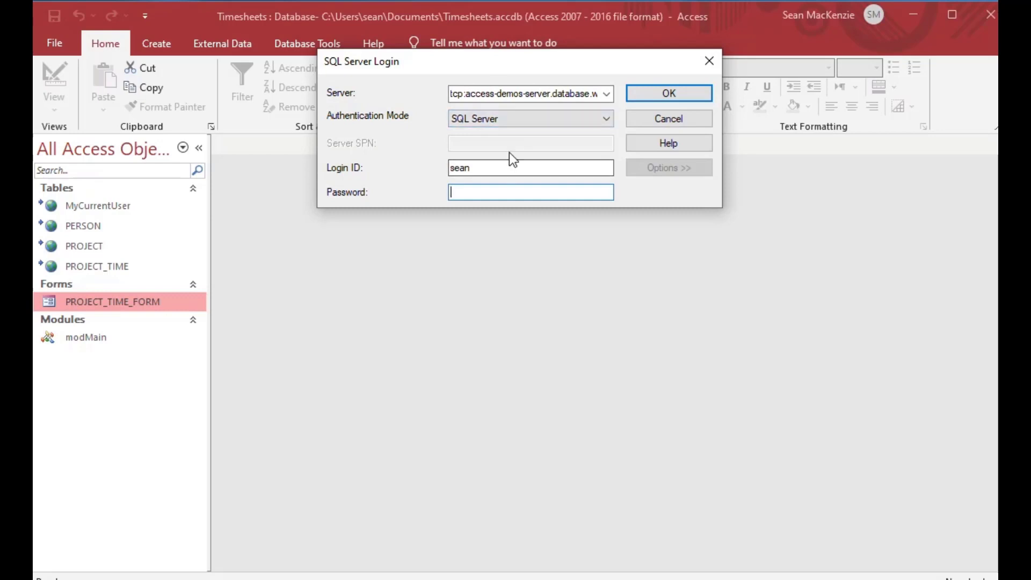
left_click_drag(473, 167, 410, 168)
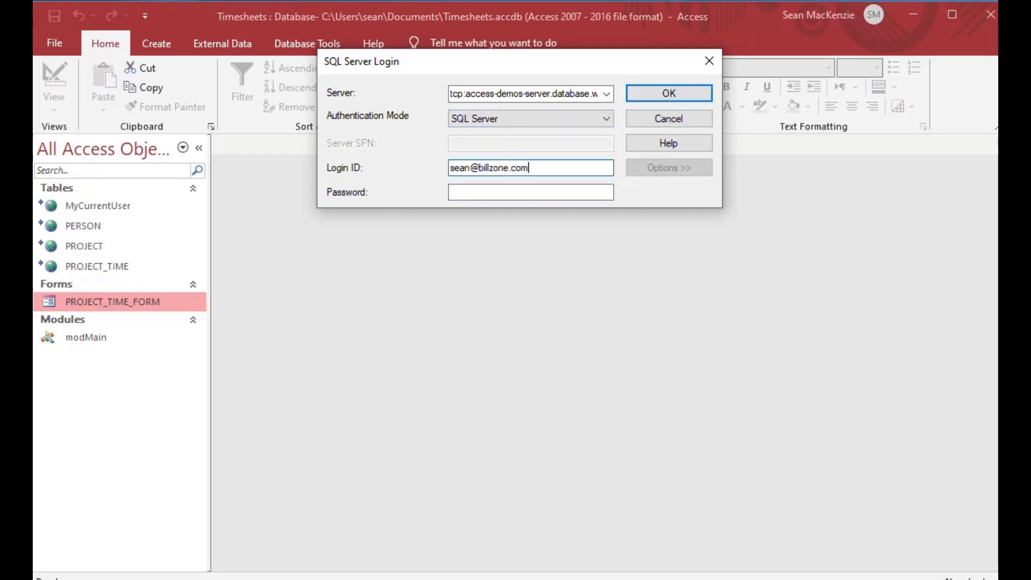
left_click(607, 117)
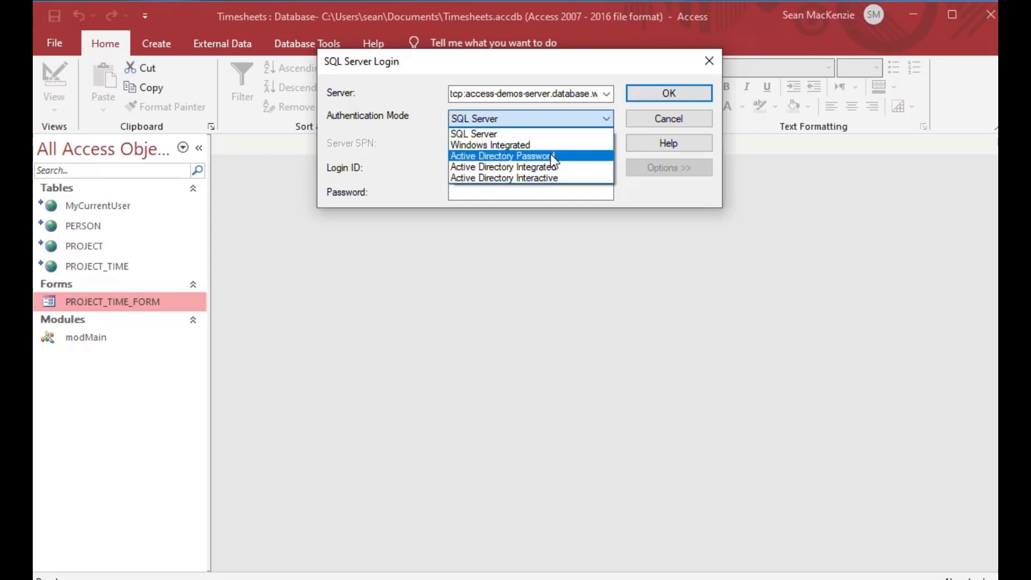
left_click(536, 178)
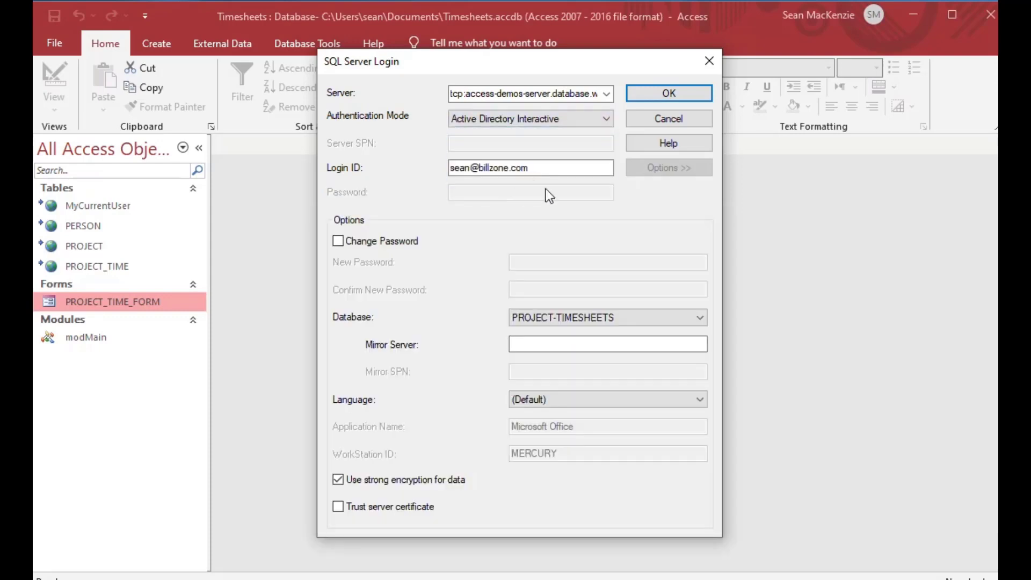
left_click(671, 95)
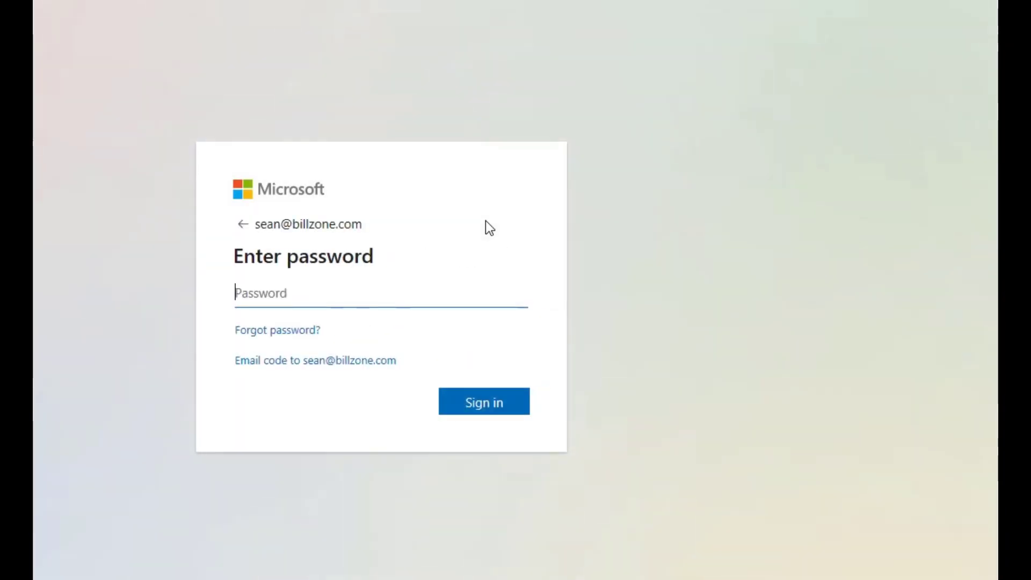
type("•••••••••")
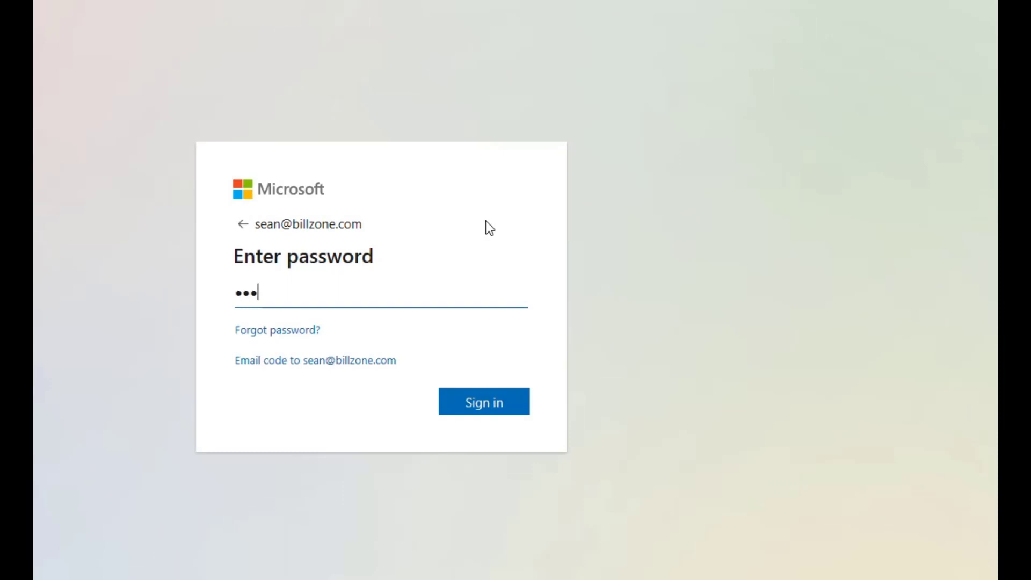
key("Return")
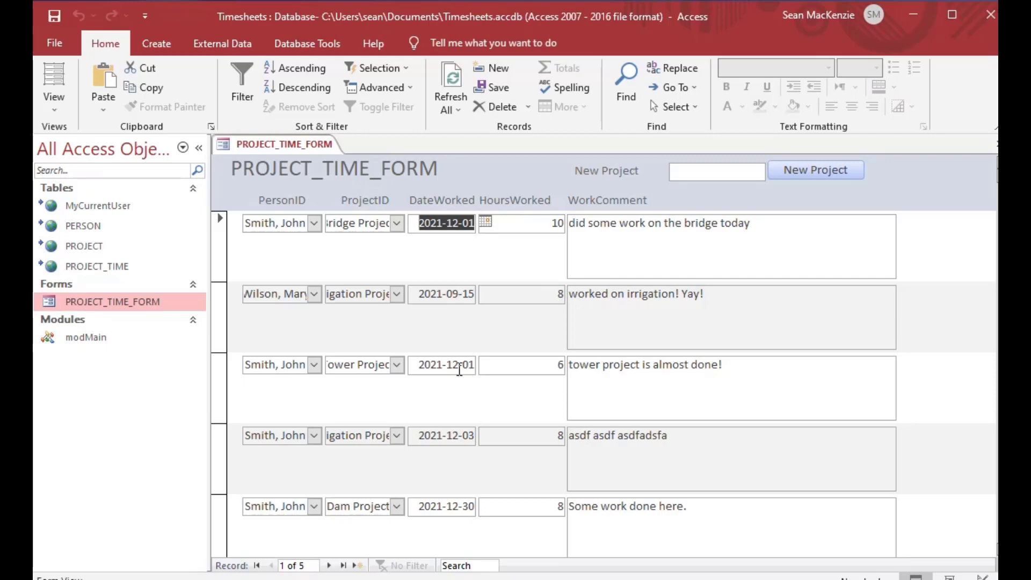
double_click(55, 209)
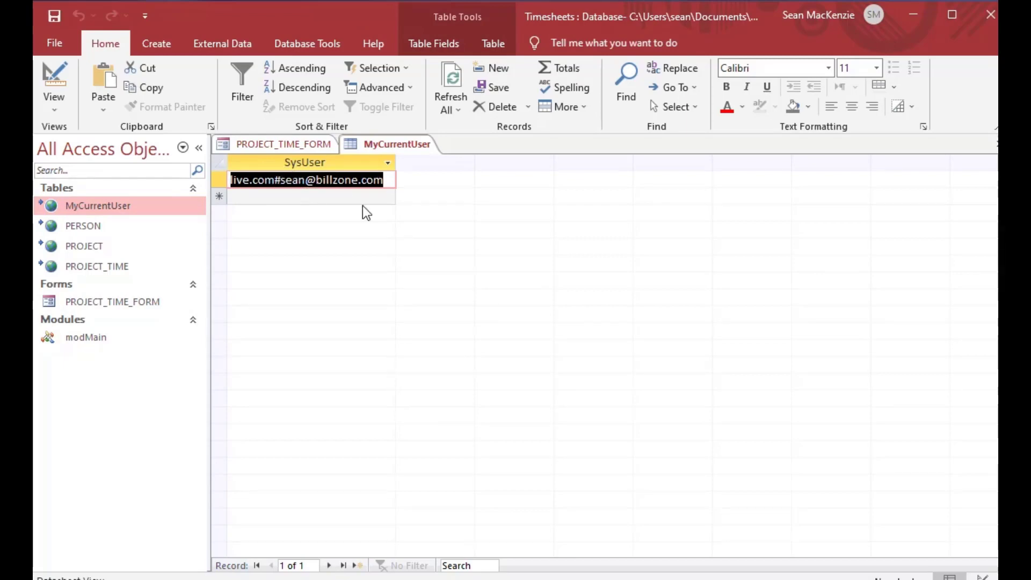
left_click(994, 152)
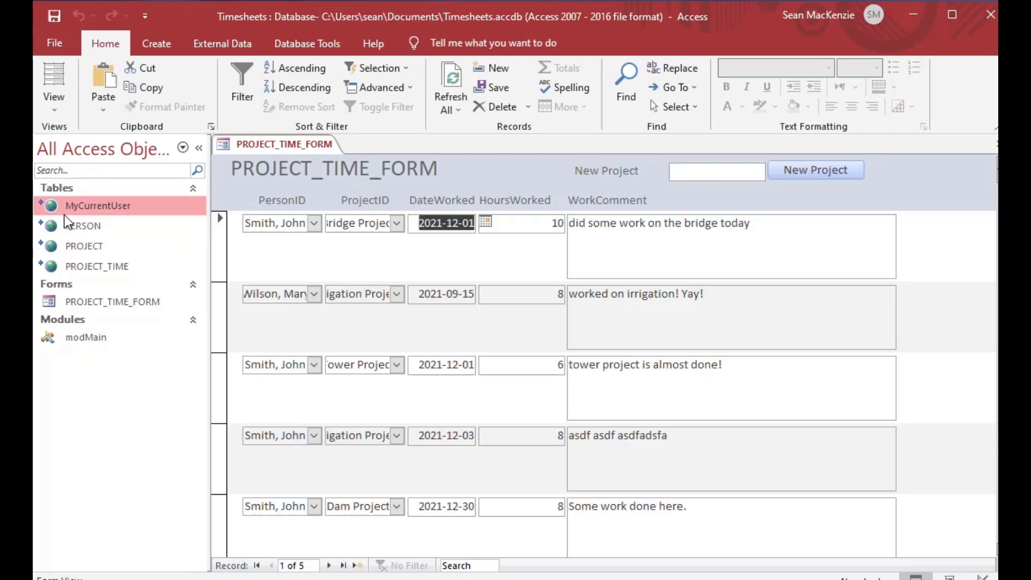
mouse_move(63, 214)
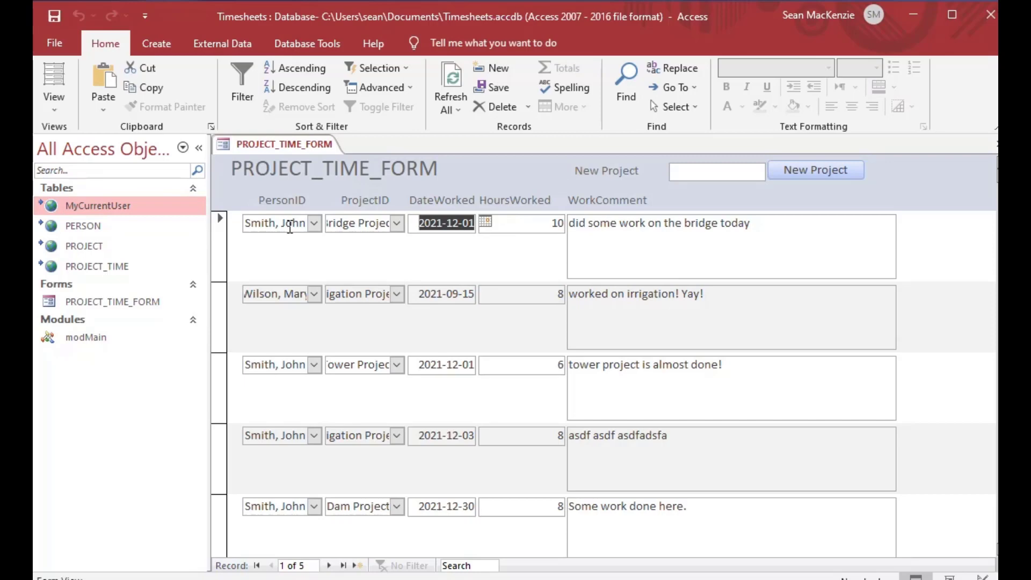
Step: In Design View, add a text box to the Form Header and delete its Text14 label
right_click(257, 144)
left_click(307, 259)
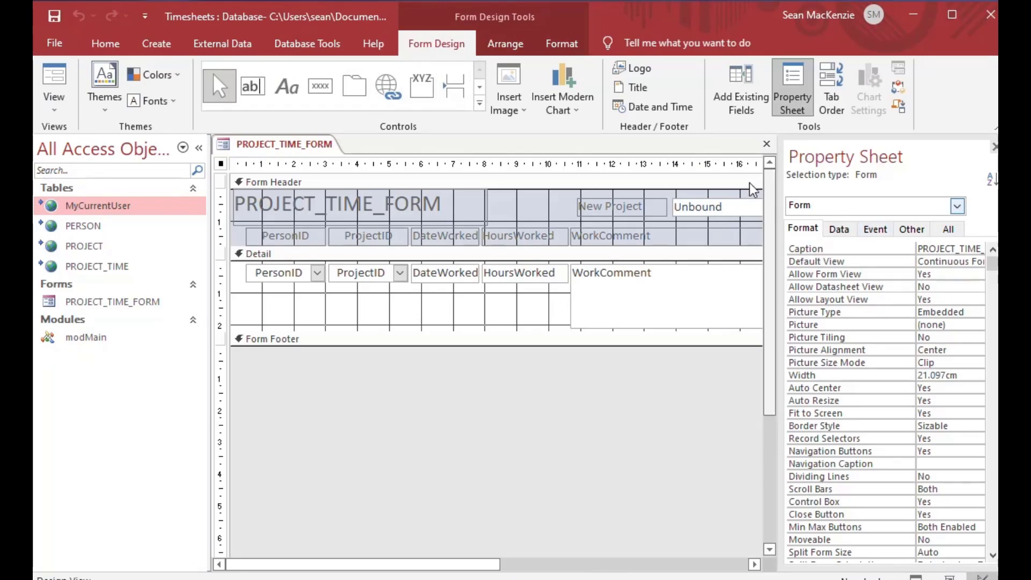
left_click(252, 87)
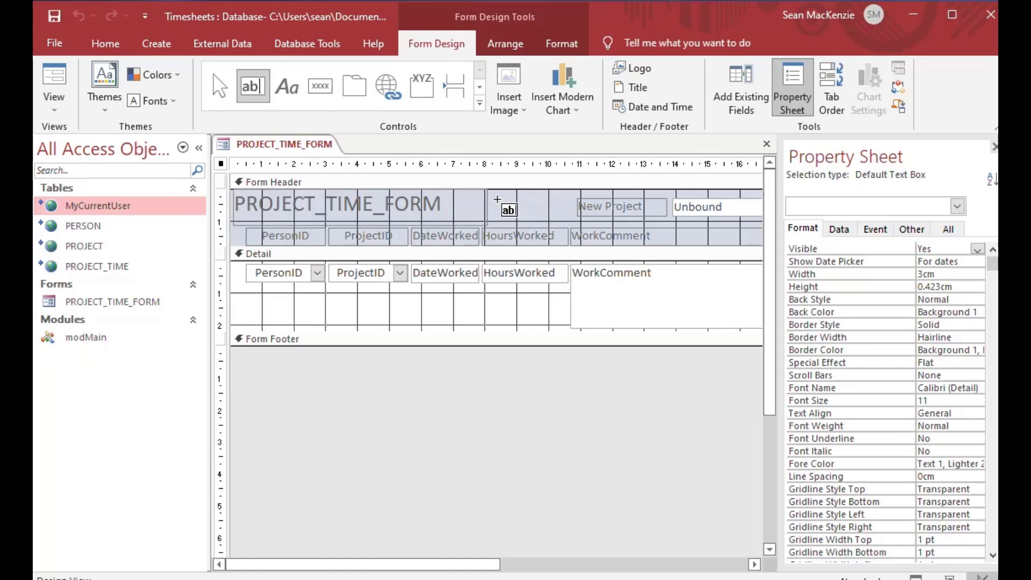
left_click(485, 203)
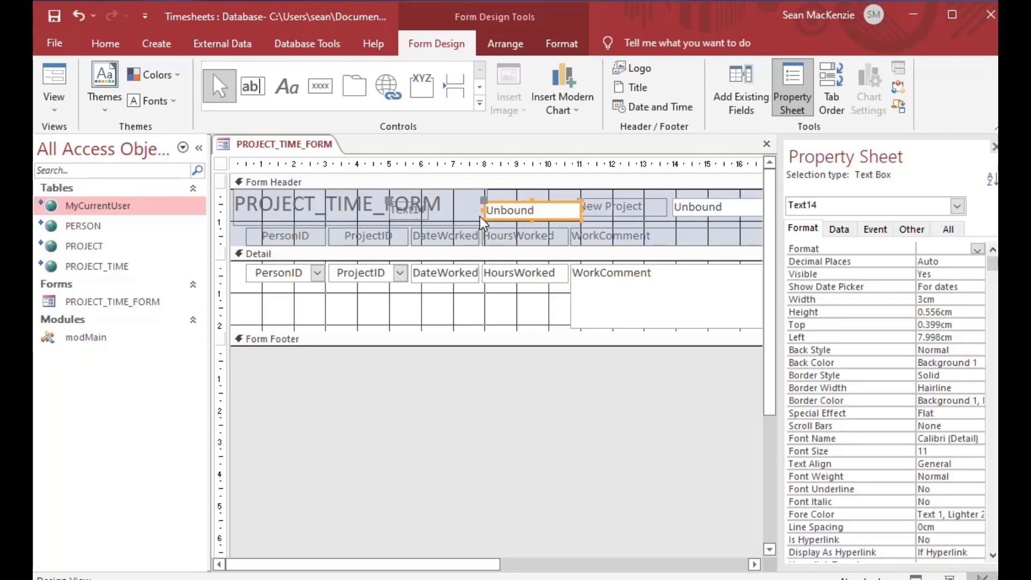
left_click(420, 211)
key("Delete")
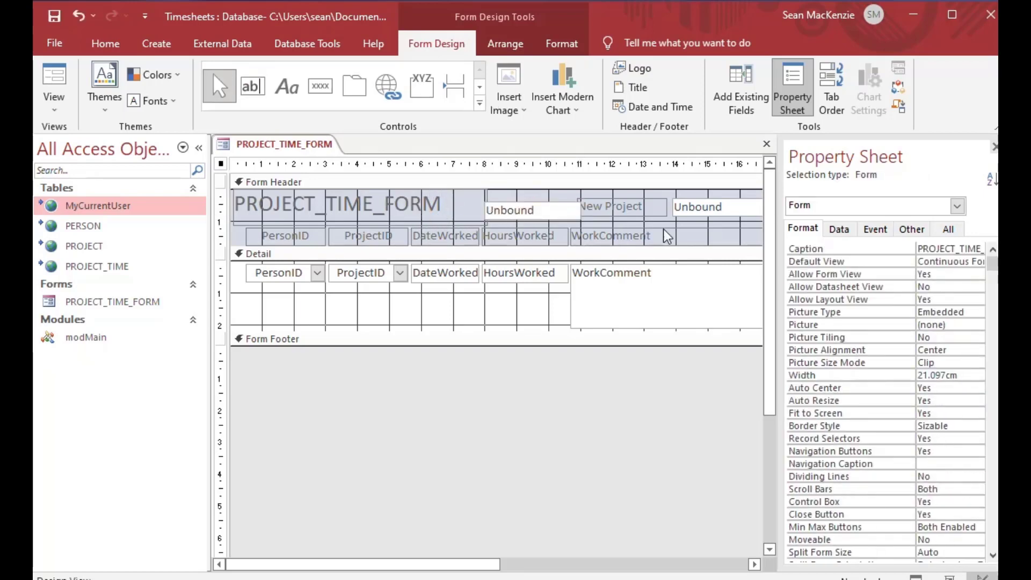
left_click(993, 147)
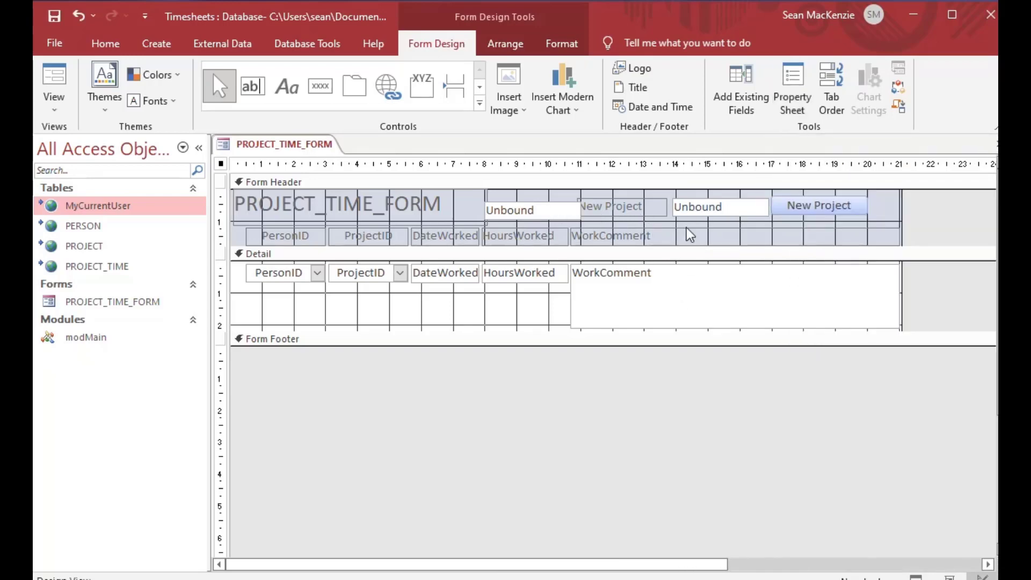
Step: Narrow the WorkComment heading and widen and align the new text box beside it
left_click(702, 232)
left_click_drag(898, 236, 702, 235)
left_click_drag(773, 237, 901, 233)
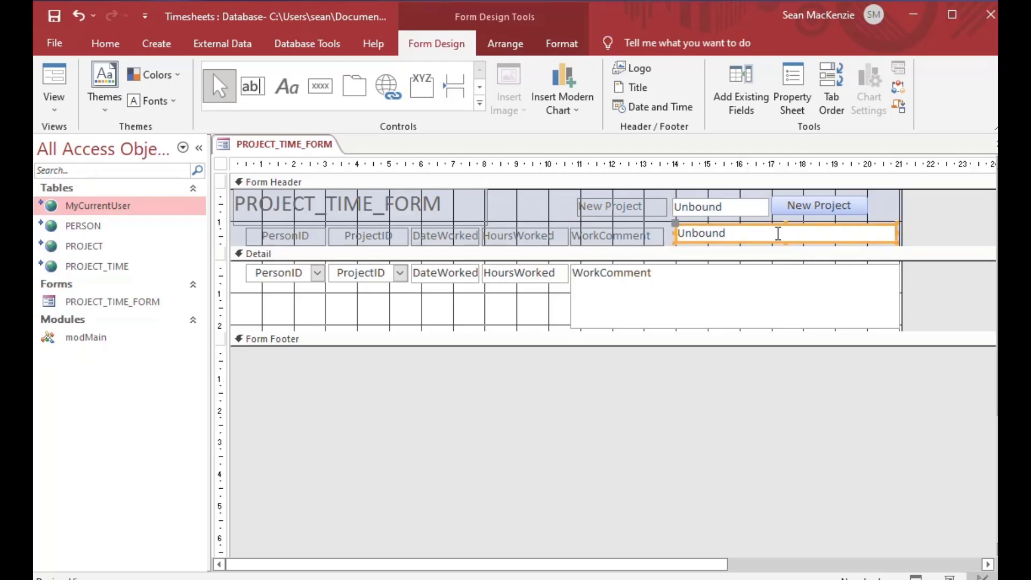
left_click_drag(744, 230, 749, 235)
Step: Set the header box to ="Welcome " & DLookup("SysUser","MyCurrentUser") and widen it on both sides
left_click(746, 235)
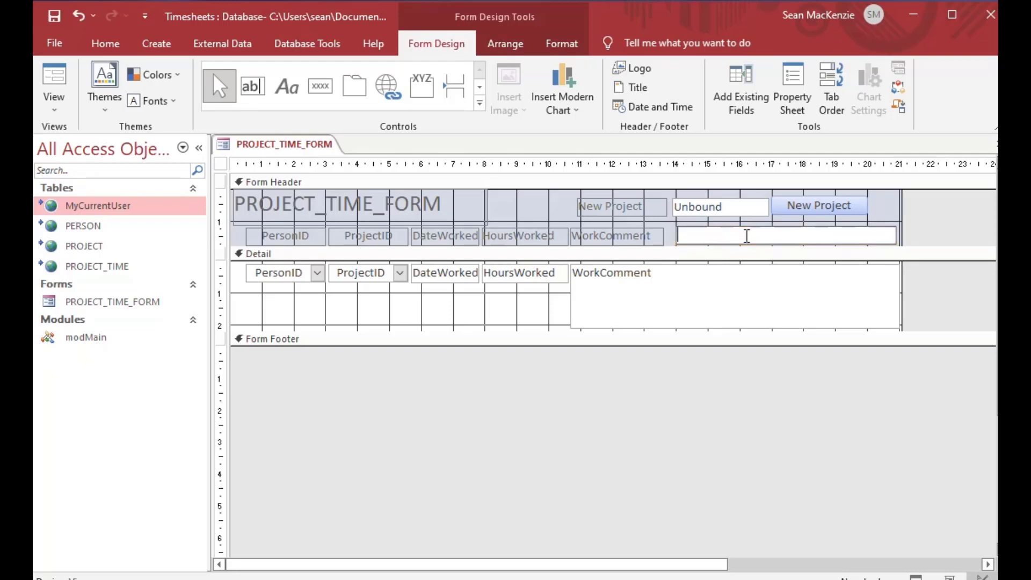
type("=DLookup(\"SysUser")
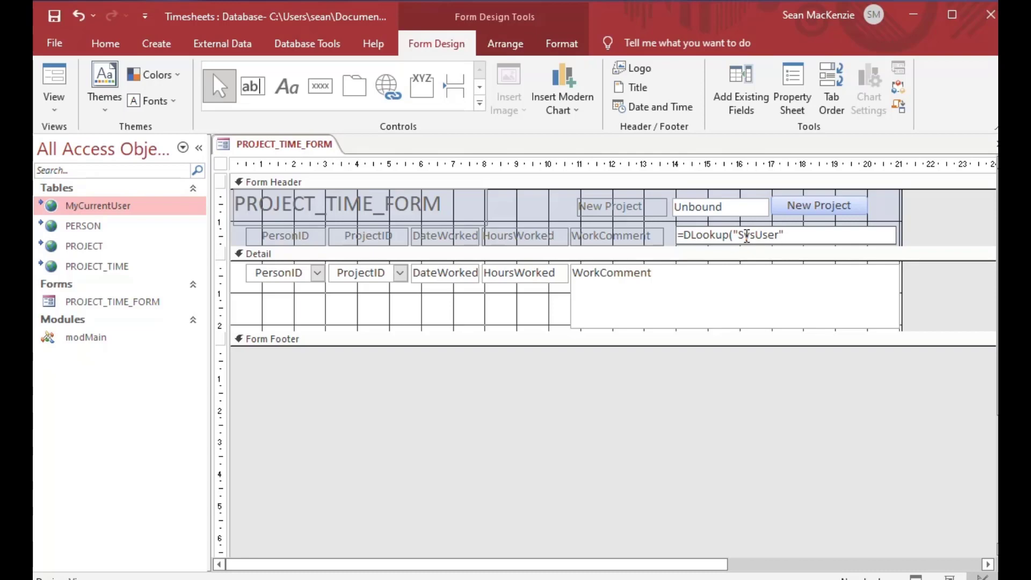
type("\", \"MyCurrentUser")
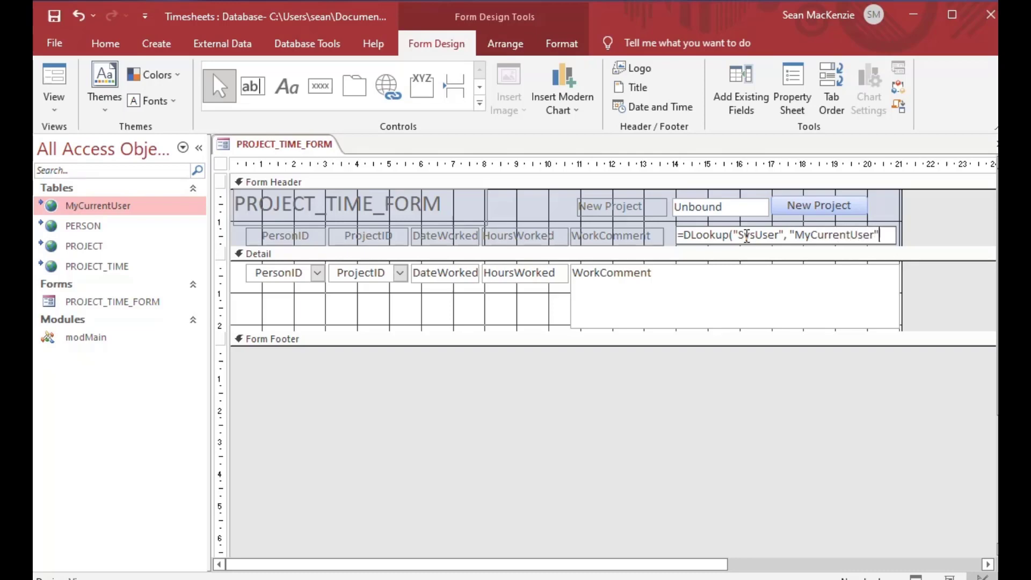
type("\")")
key("Home")
key("Right")
type("\"Welcome")
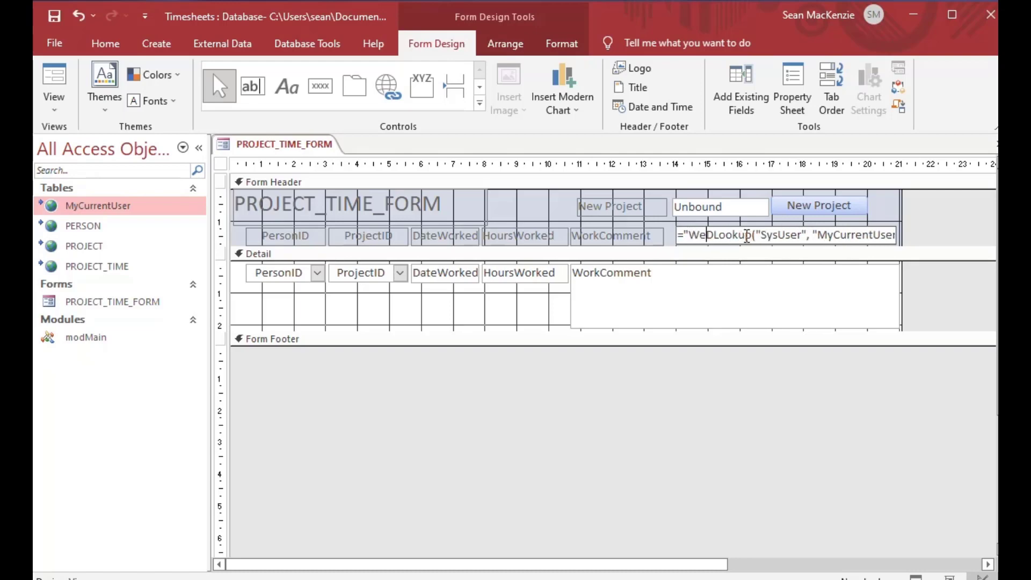
type(" \"&")
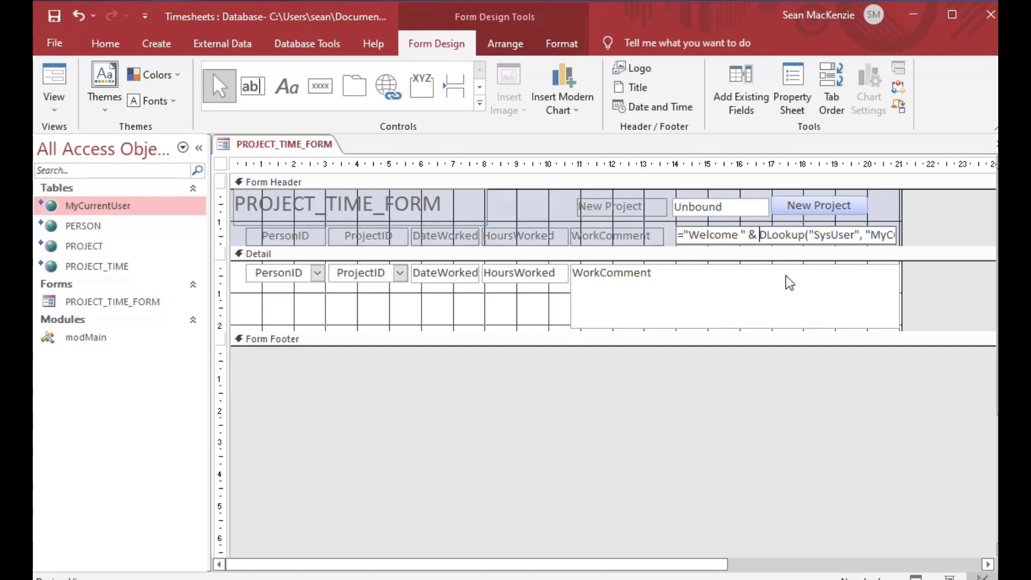
left_click(519, 212)
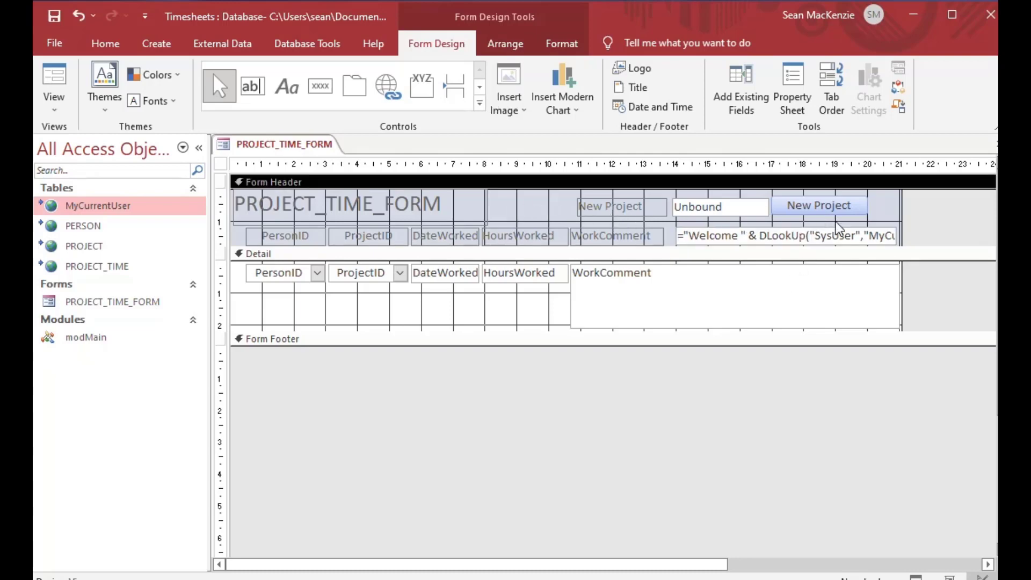
left_click(677, 235)
left_click_drag(675, 235, 659, 234)
left_click_drag(891, 235, 899, 235)
left_click(517, 213)
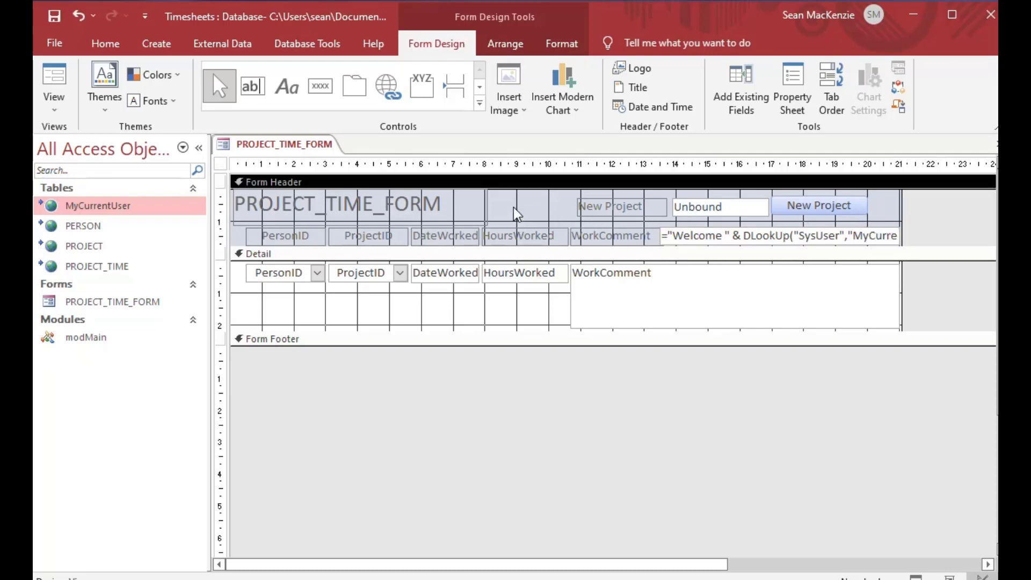
Step: Check in Form View that the header shows Welcome plus the signed-in login, then close the form
left_click(54, 81)
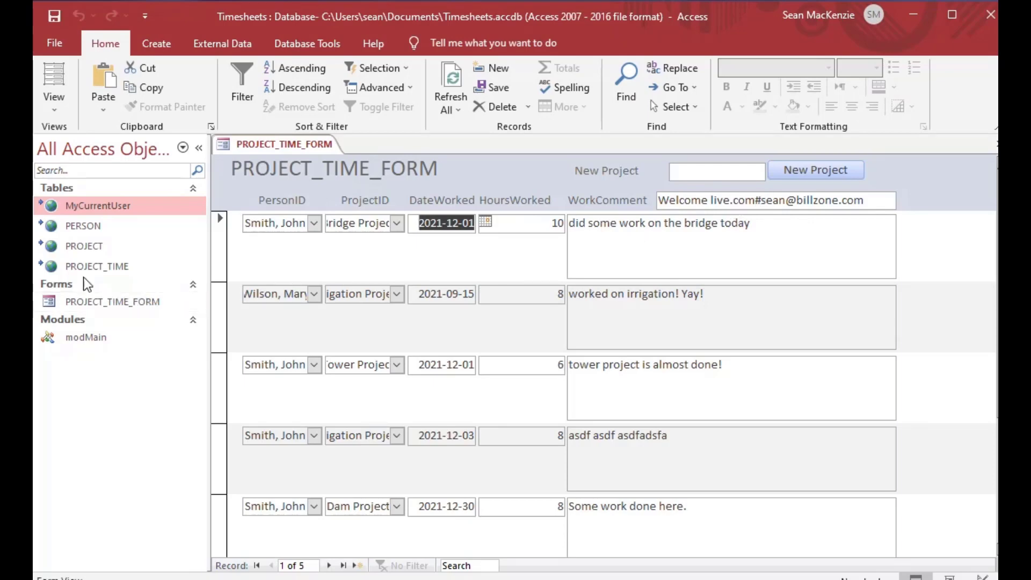
scroll(485, 317, "down", 3)
scroll(485, 316, "up", 3)
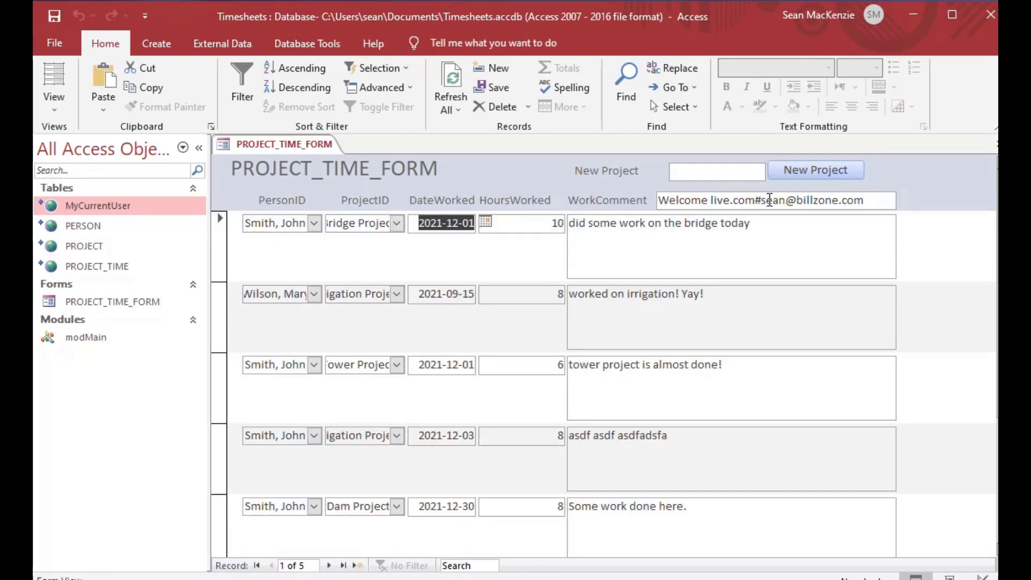
left_click_drag(762, 199, 893, 199)
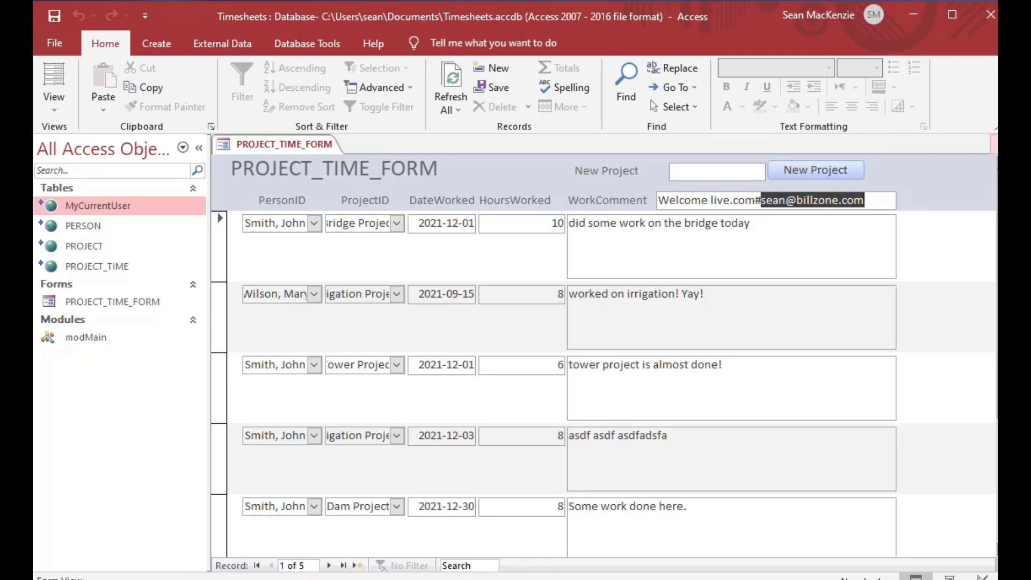
left_click(994, 143)
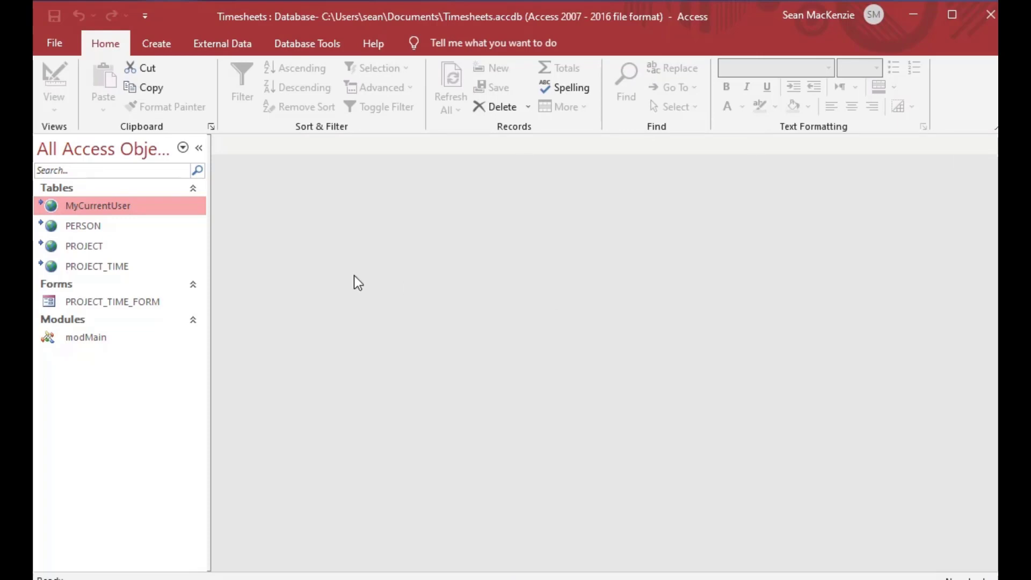